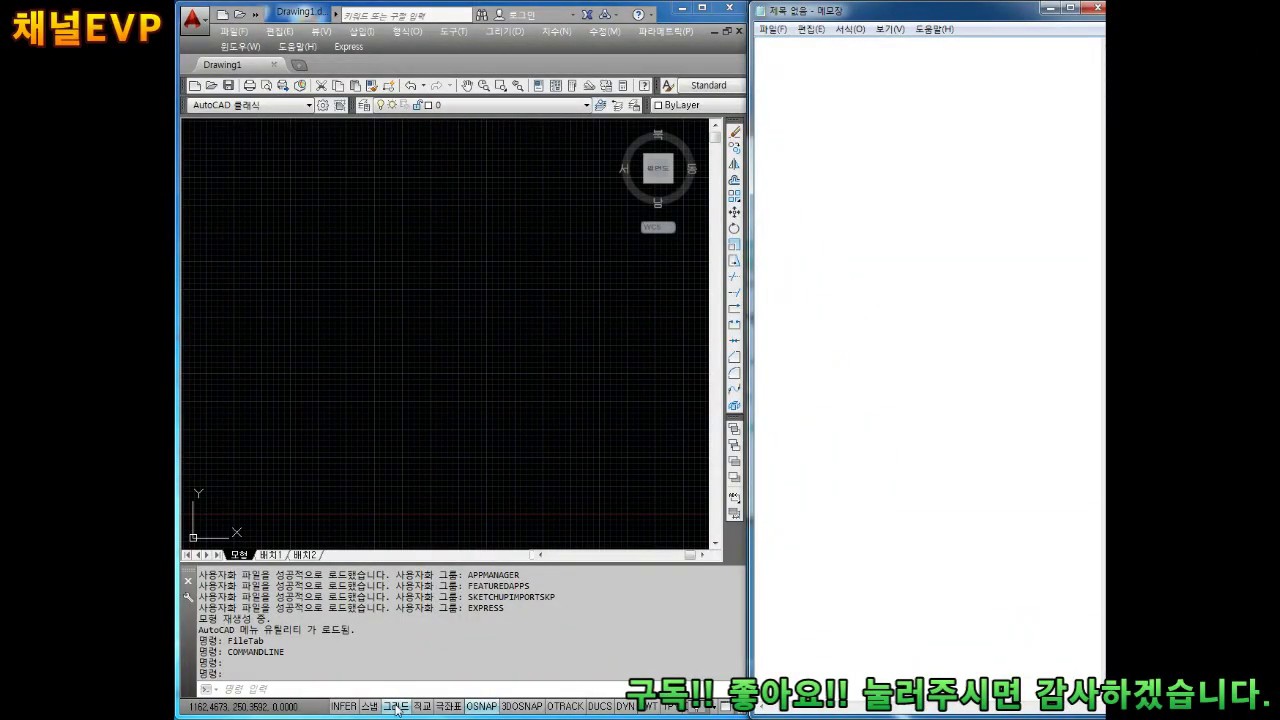
Switch off GRID and OSNAP on the status bar of Drawing1
click(405, 712)
click(396, 706)
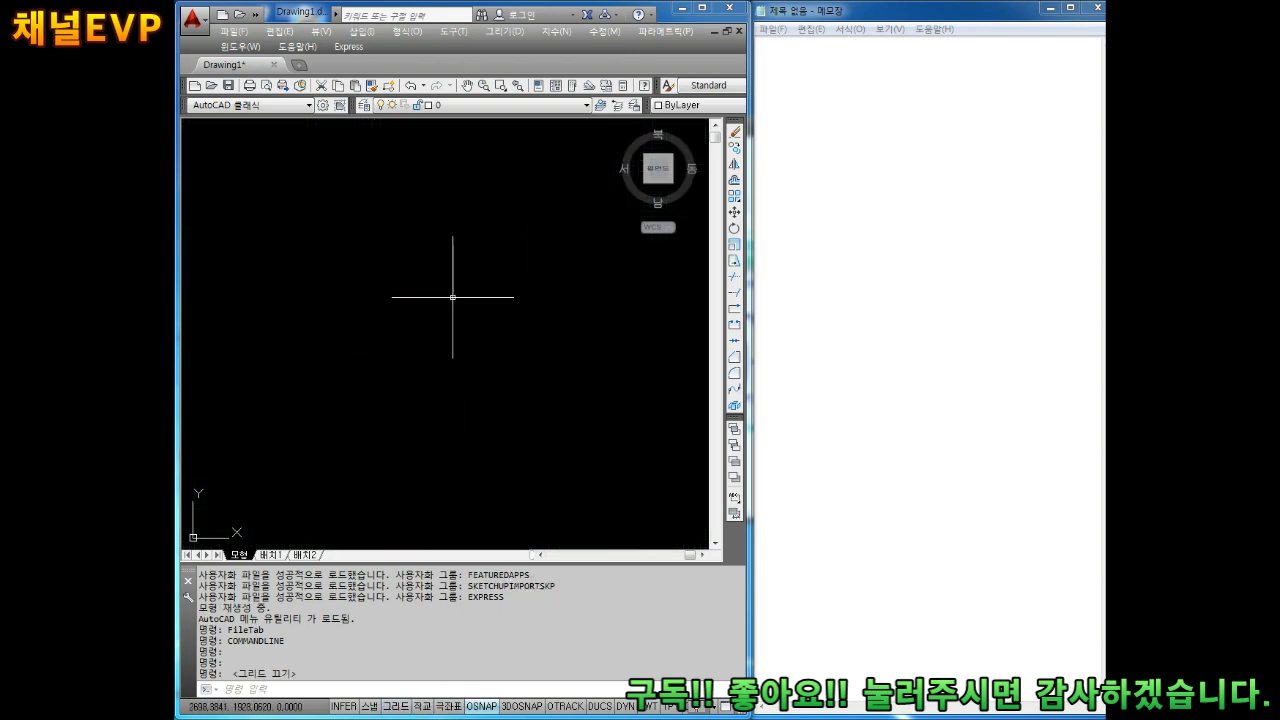
click(483, 707)
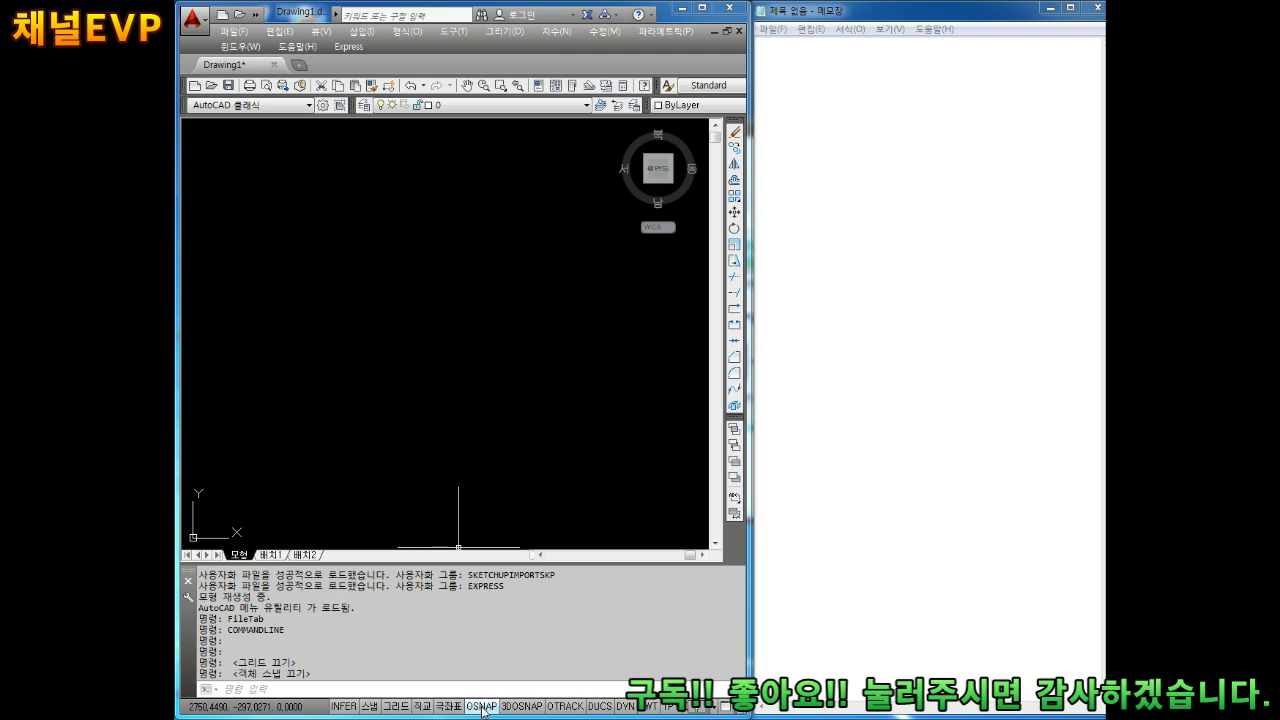
right_click(483, 709)
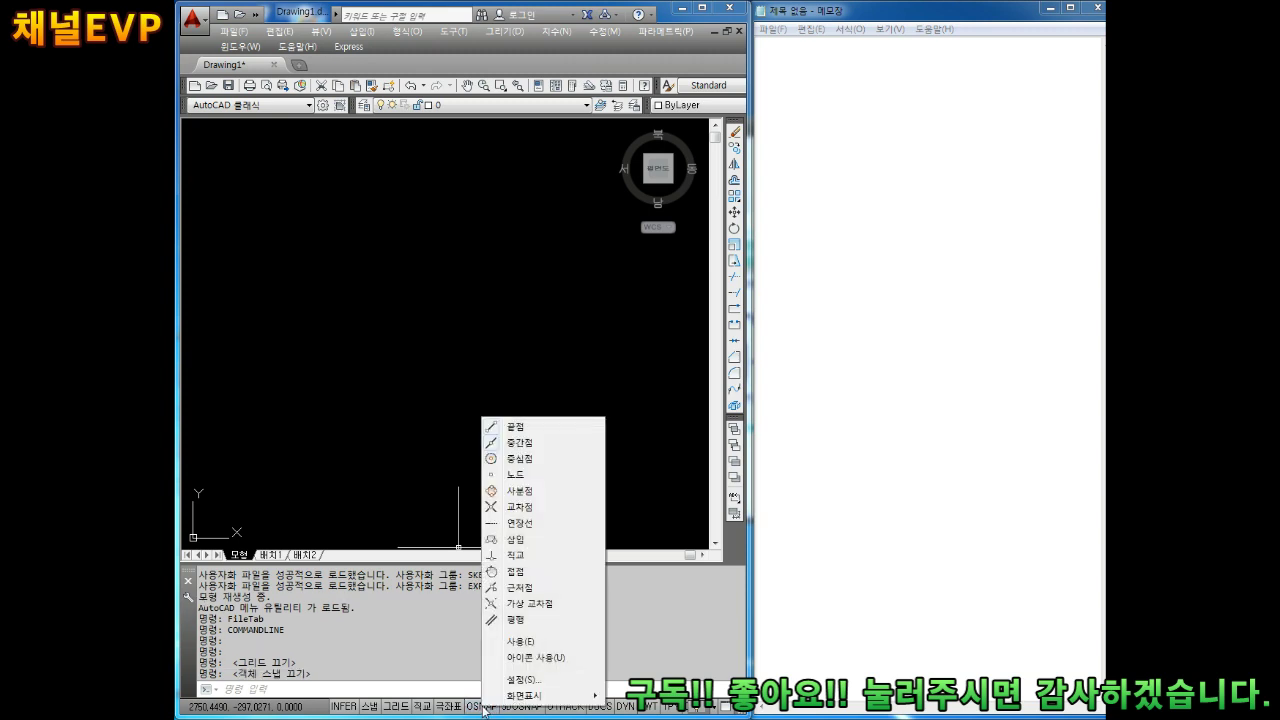
Turn Object Snap back on with only the Endpoint and Midpoint modes in Drafting Settings
click(521, 683)
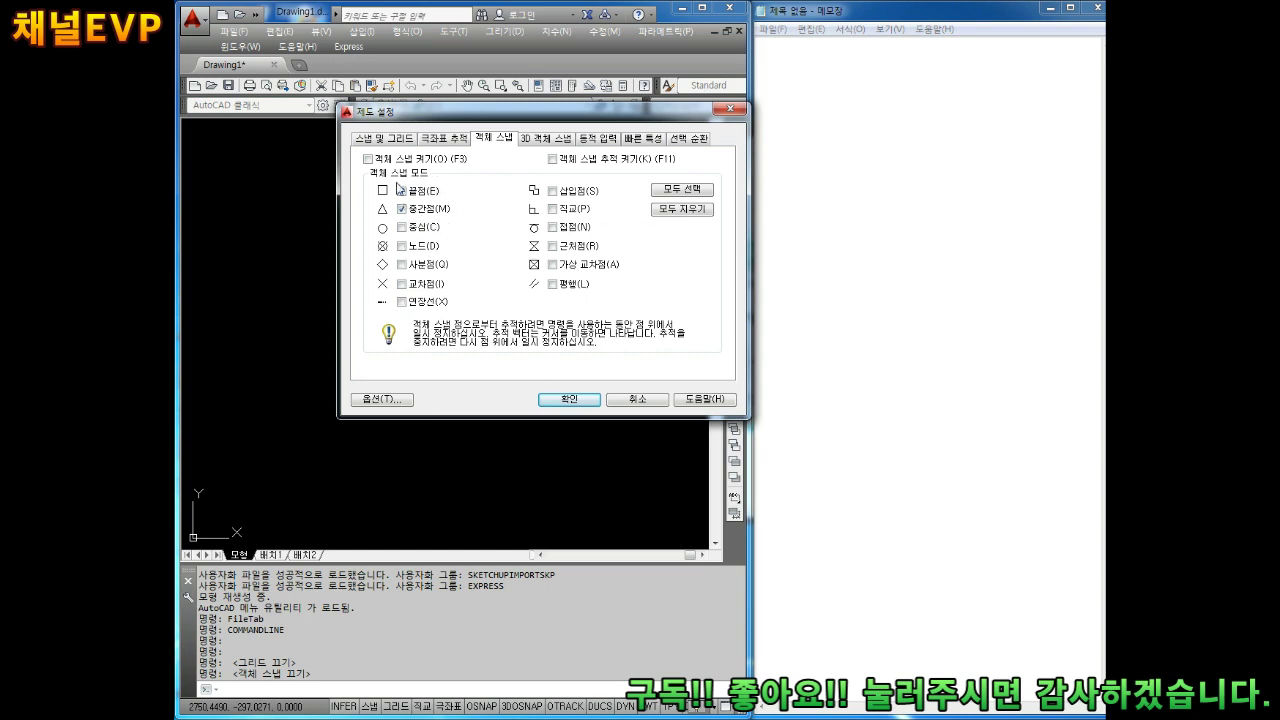
click(402, 189)
click(402, 189)
click(570, 400)
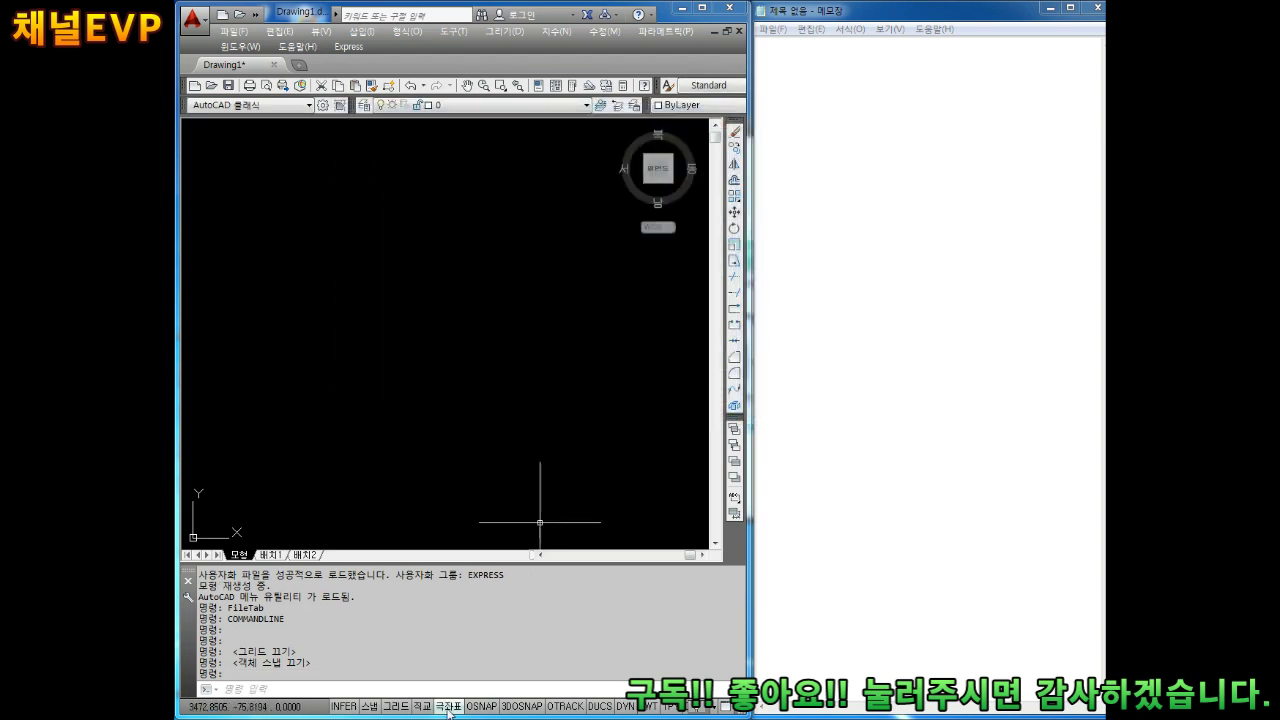
click(481, 706)
right_click(481, 706)
click(520, 675)
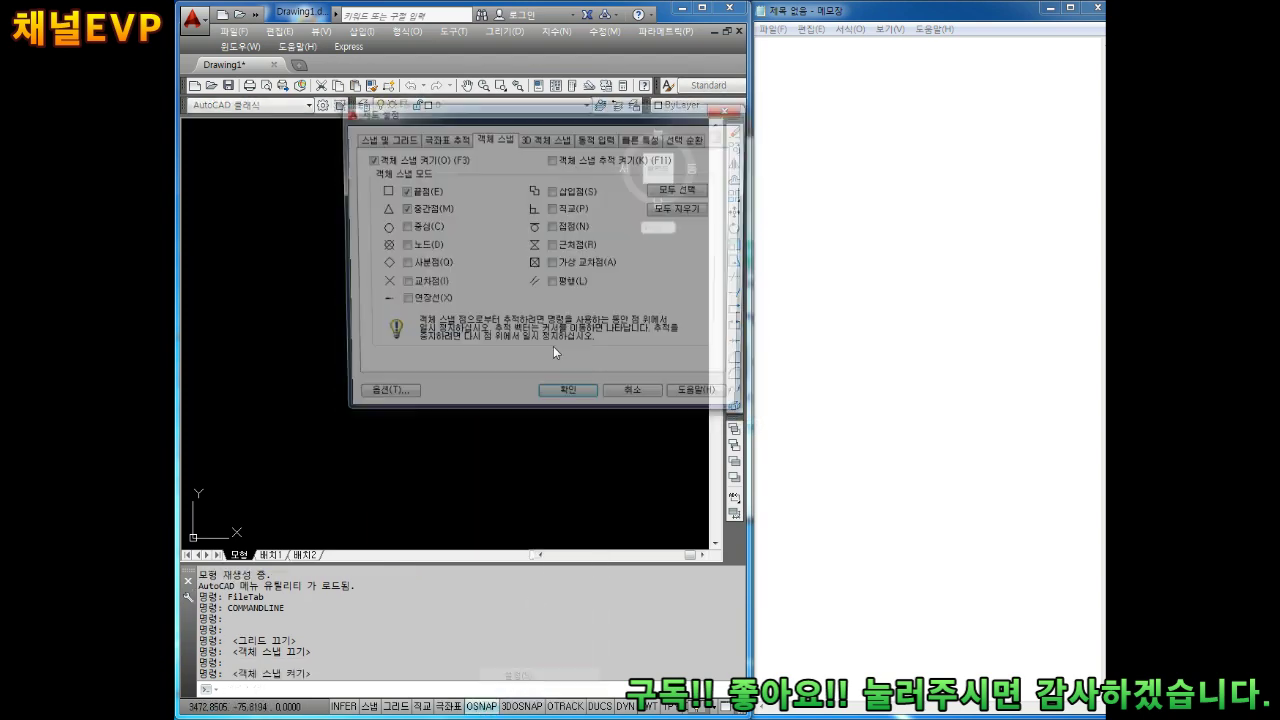
click(585, 401)
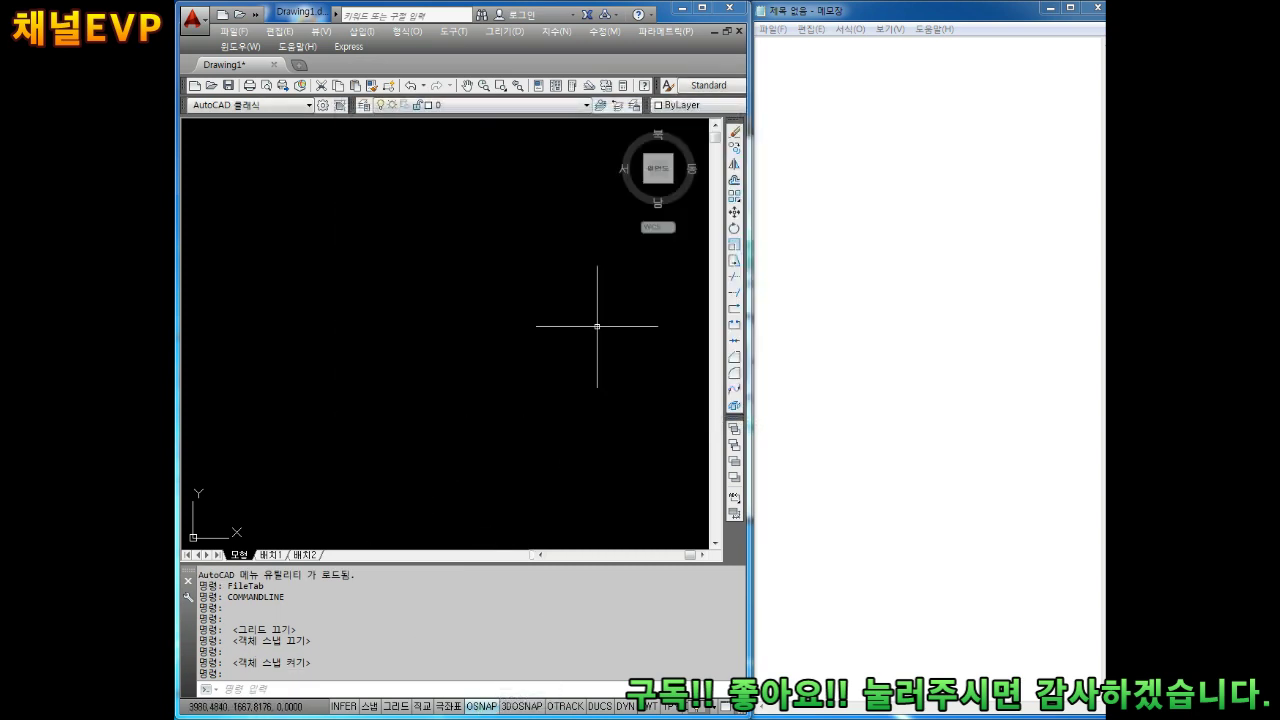
Write the first Notepad note line '큰점 윗치는'
key(Escape)
key(Escape)
key(Escape)
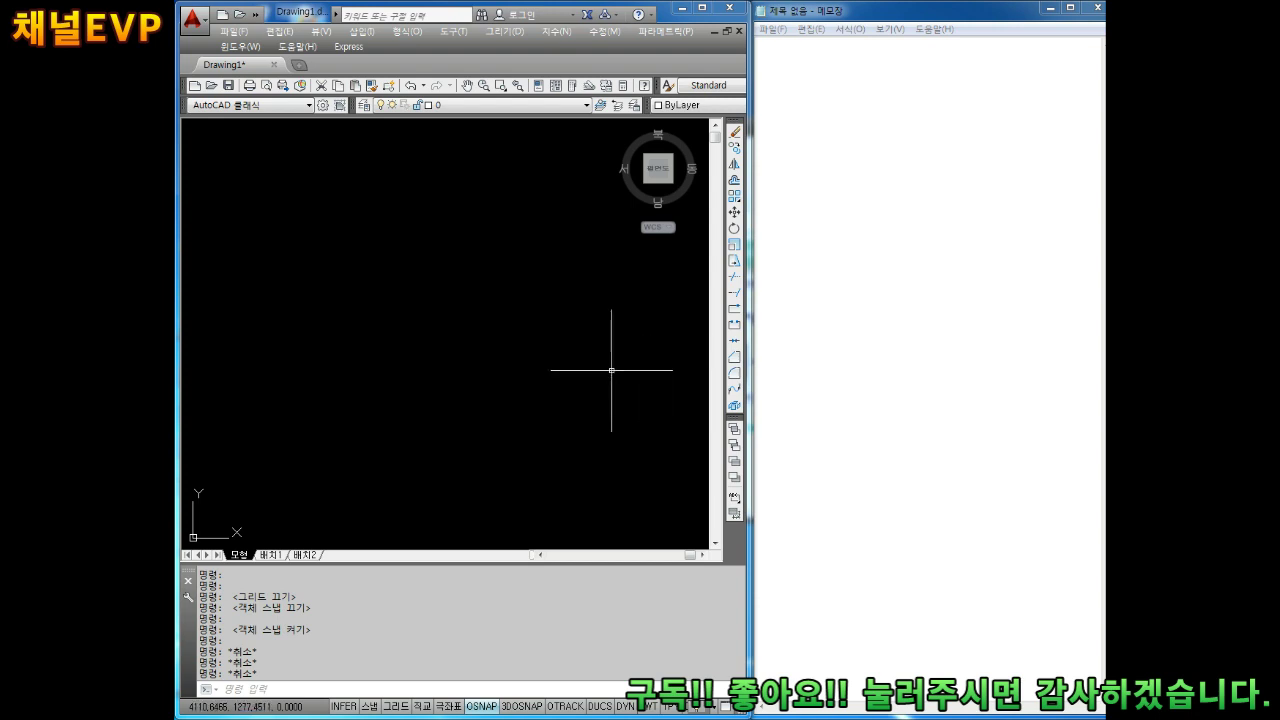
click(818, 87)
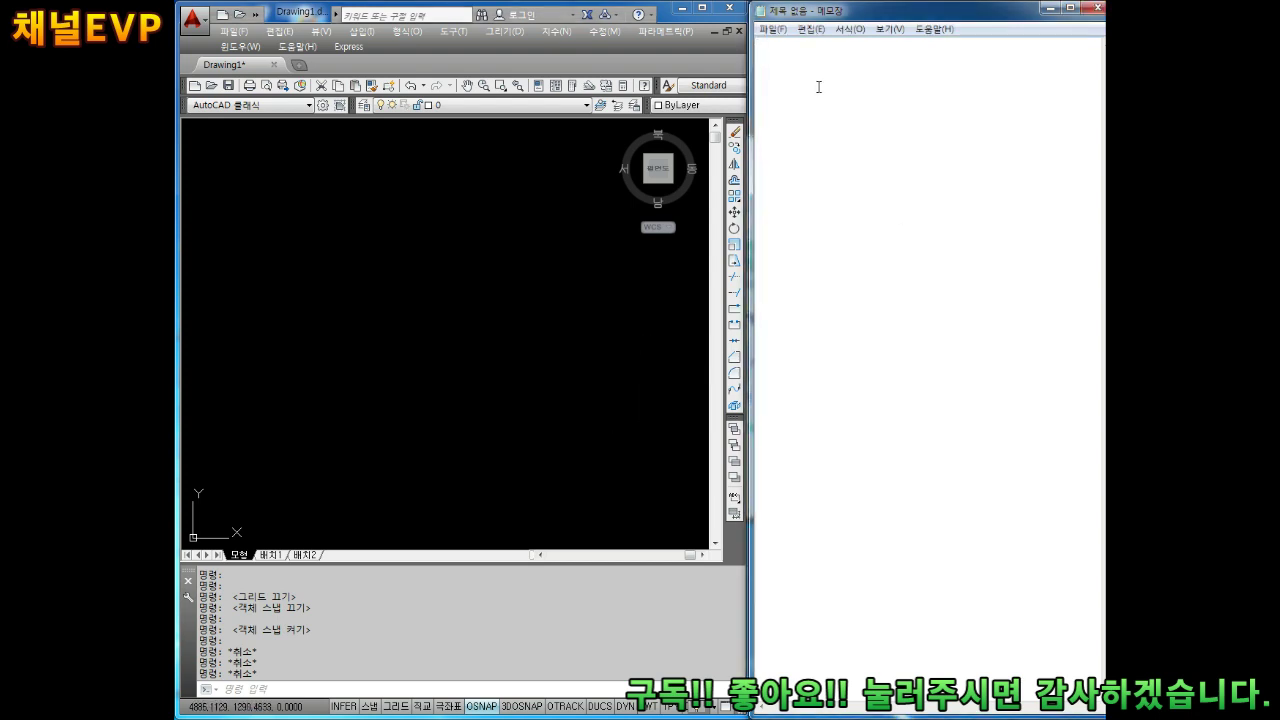
text(d)
key(BackSpace)
text(원서)
key(BackSpace)
key(BackSpace)
key(BackSpace)
text(큰점 윗)
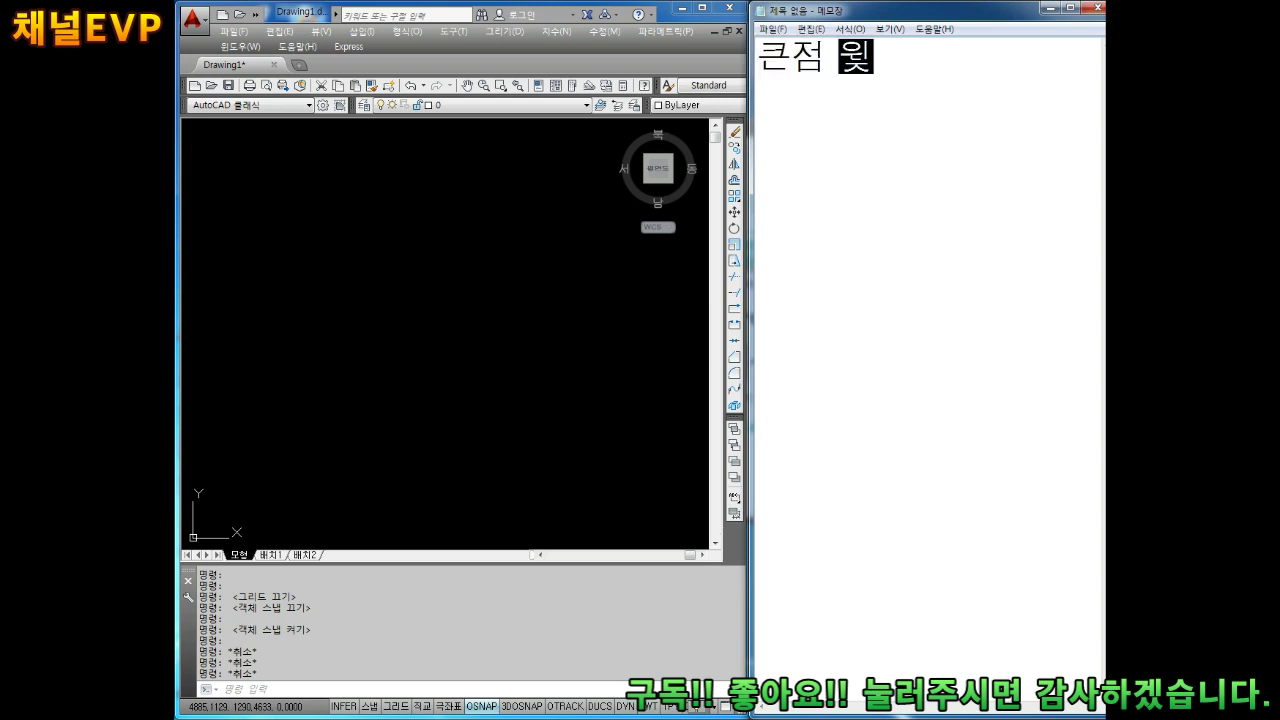
text(치는)
key(Return)
Add the start point '0,0' and the line 'esc 2 번 누름' to the notes
text(0)
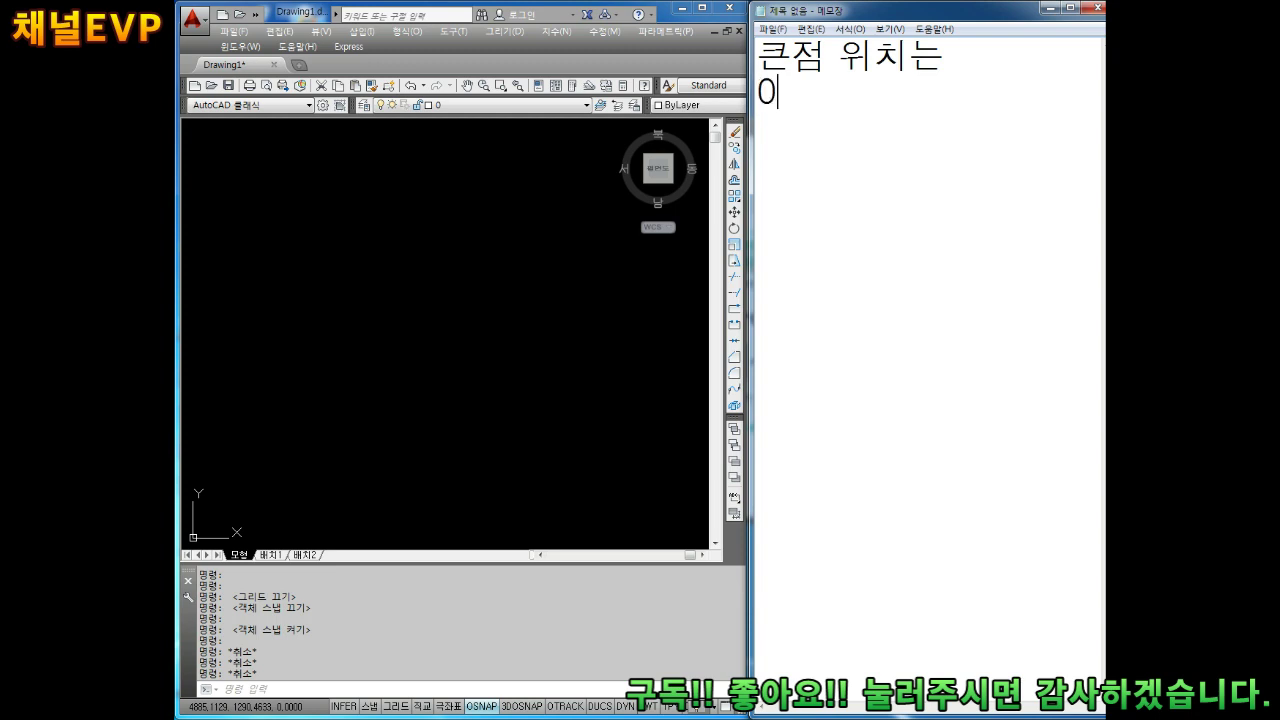
text(,0)
text(e)
text(sx)
key(BackSpace)
text(c 2 )
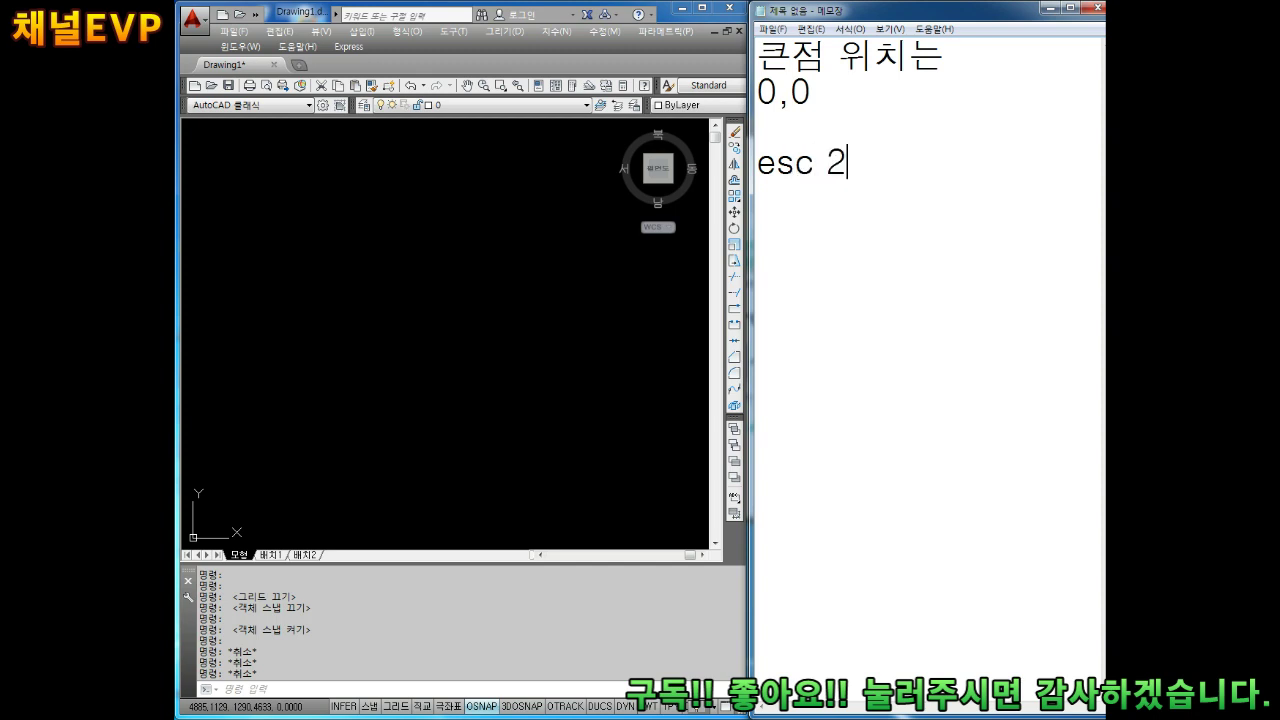
text(qjs)
key(BackSpace)
key(BackSpace)
key(BackSpace)
text(qjs)
key(BackSpace)
key(BackSpace)
key(BackSpace)
key(Hangul)
text(버)
key(BackSpace)
text(번 )
text(누름)
key(Return)
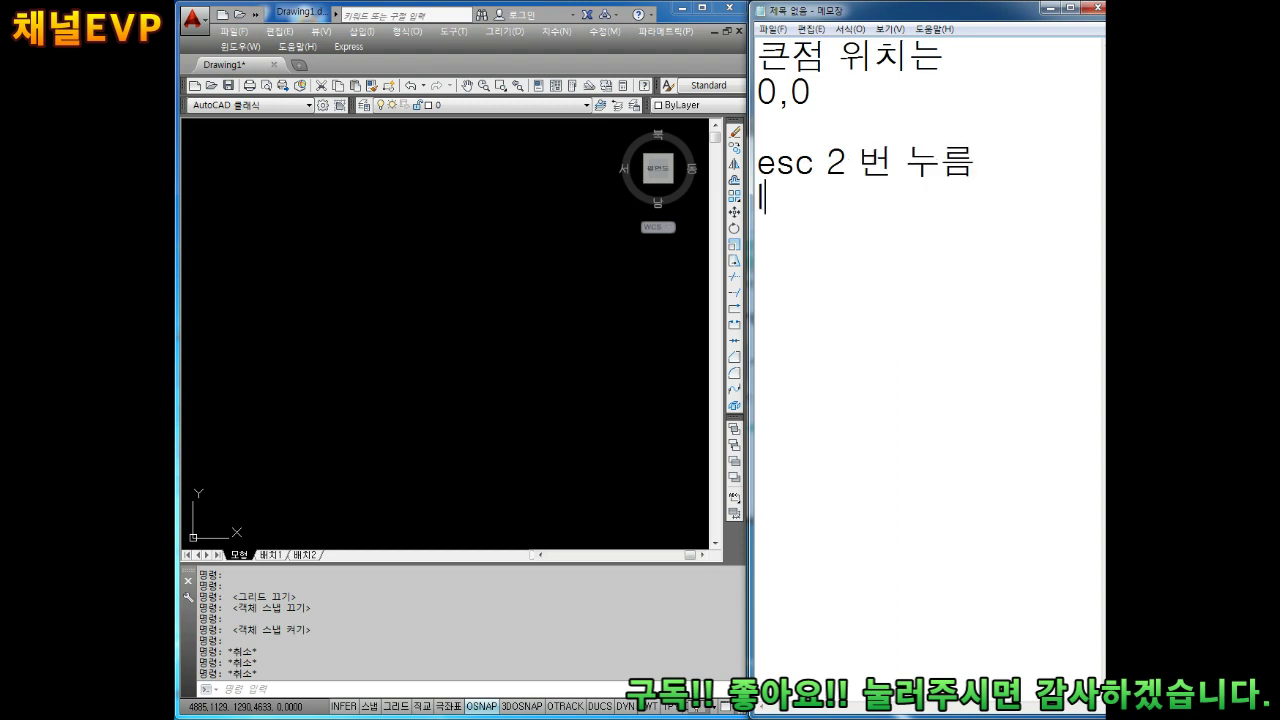
Add the note line 'L 엔터', then clear AutoCAD's command line with Esc twice
text(L엔)
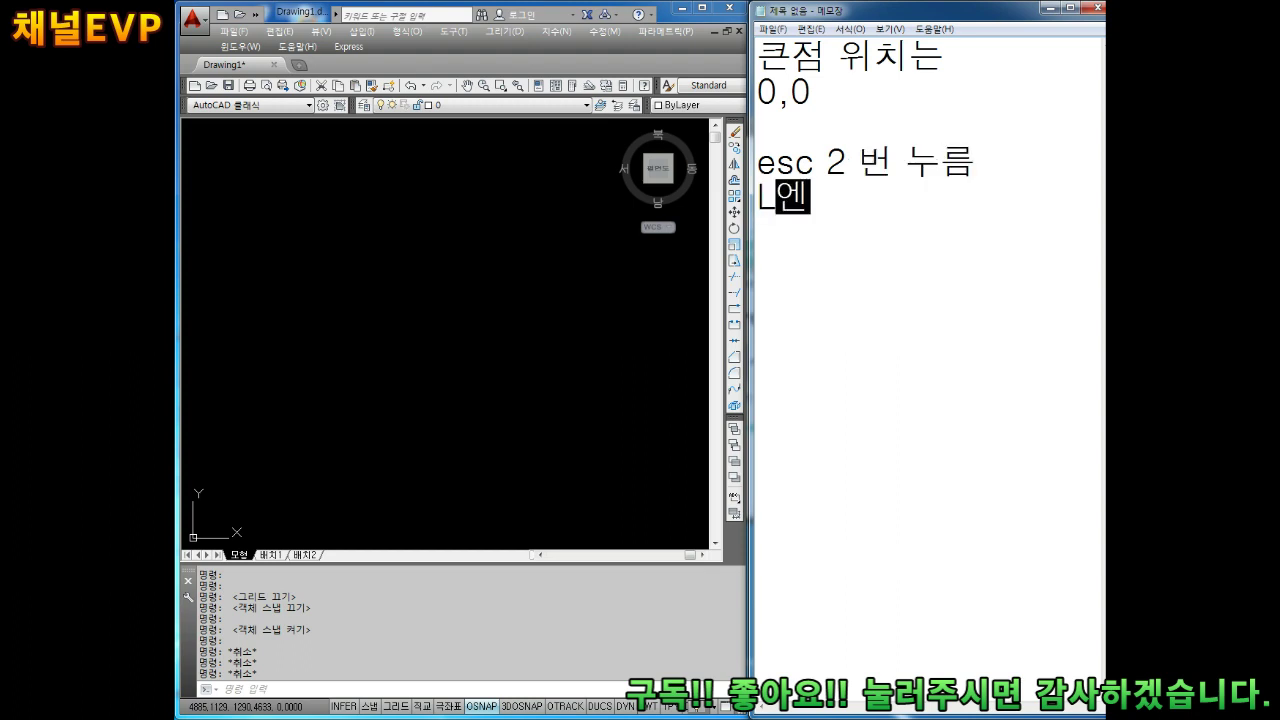
text(터)
key(Left)
key(Left)
key(End)
key(Return)
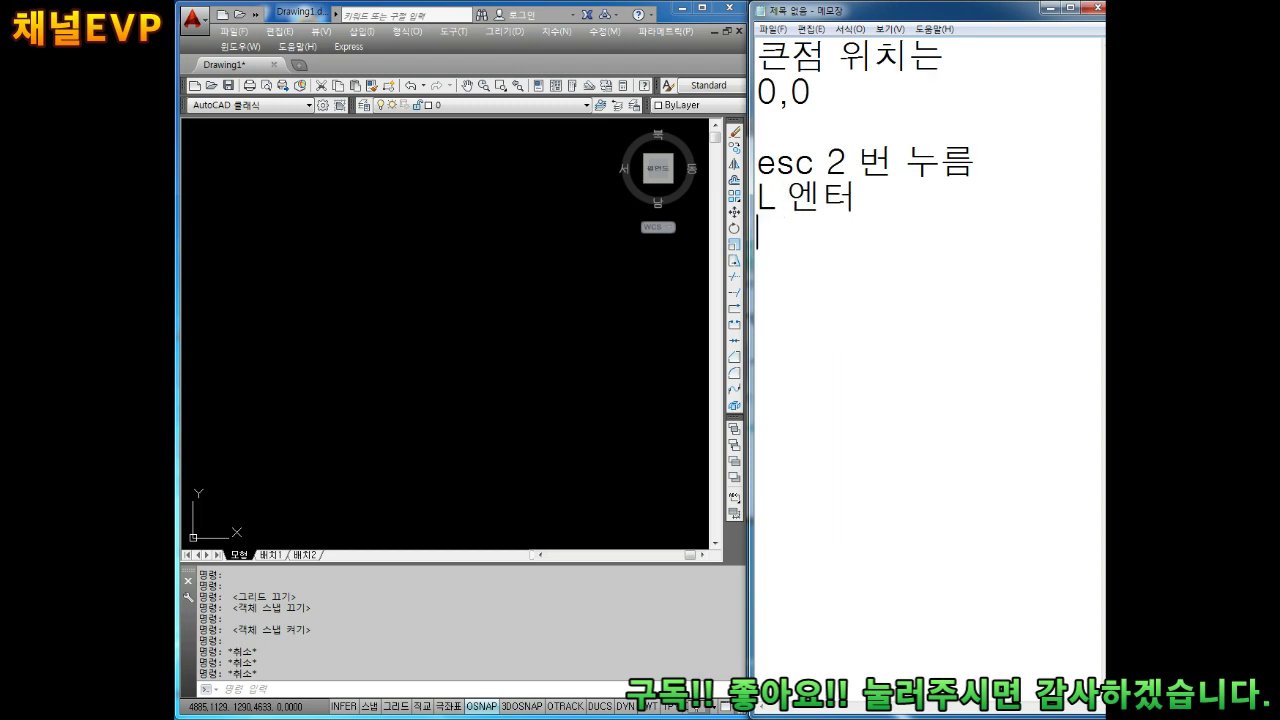
click(450, 306)
key(Escape)
key(Escape)
key(Escape)
key(Escape)
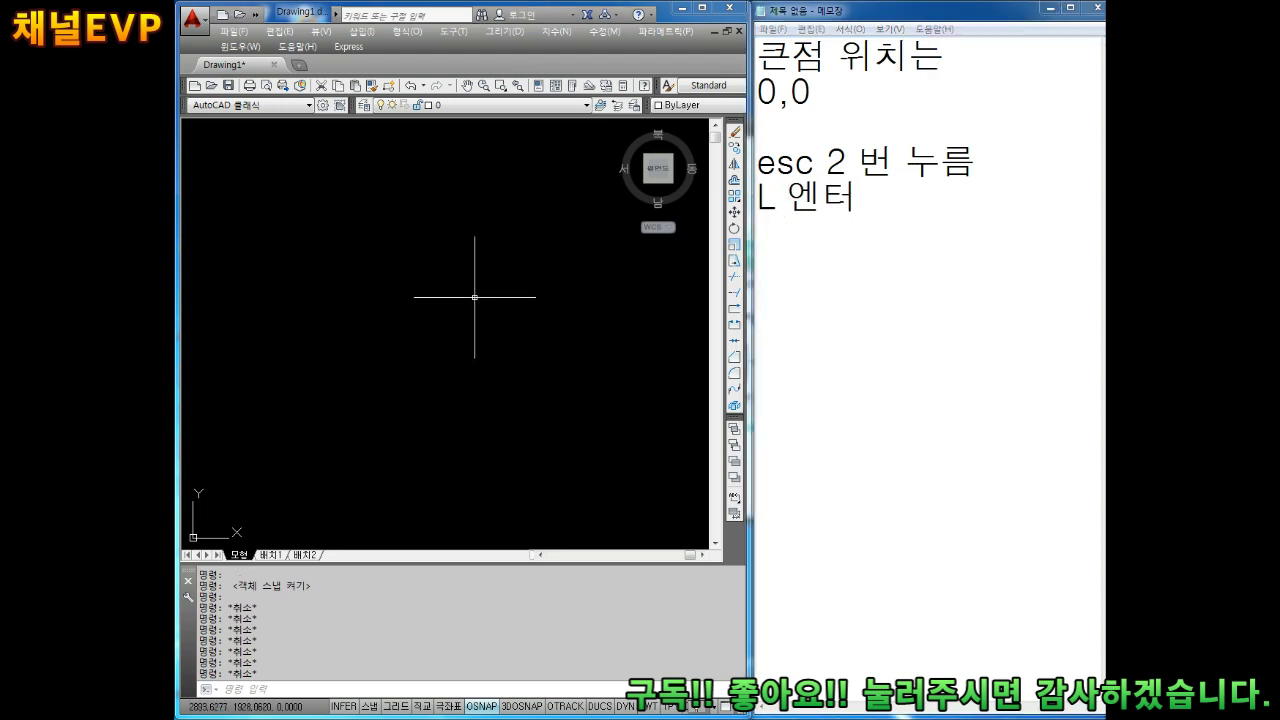
key(Escape)
Start a line at 0,0, adjust the view, and cancel an accidentally started trim
text(ㄴ)
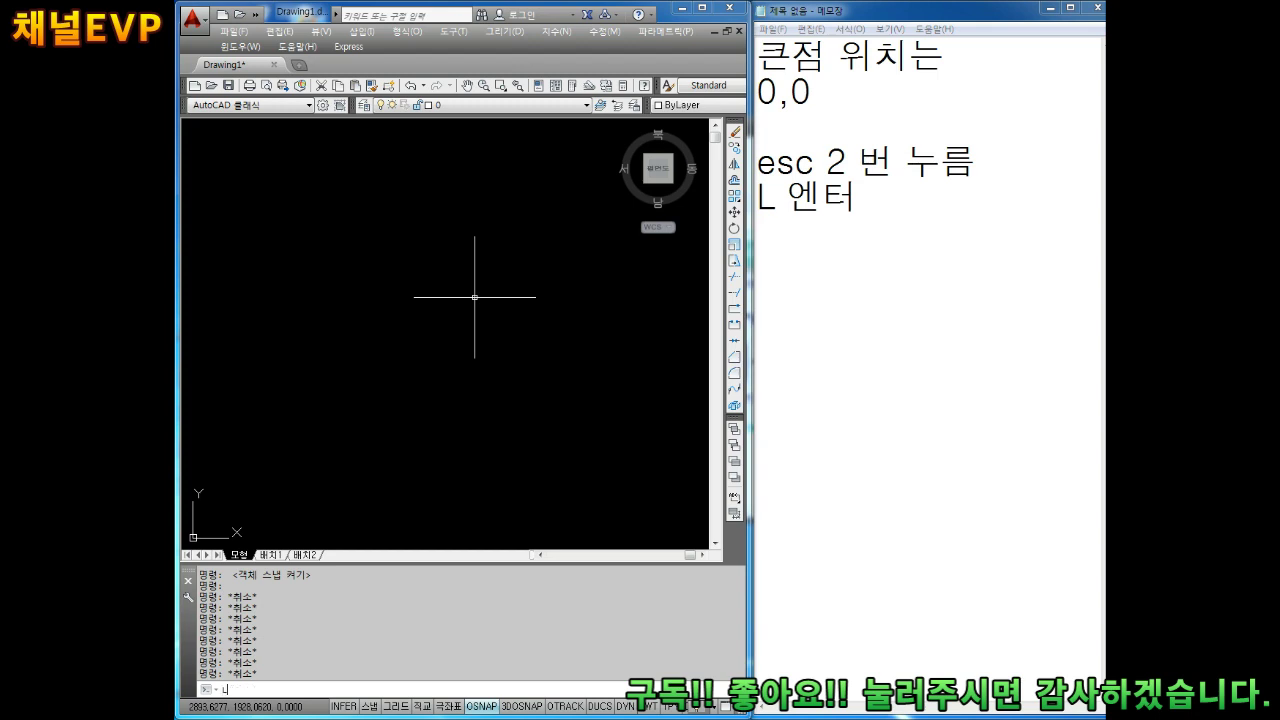
key(Return)
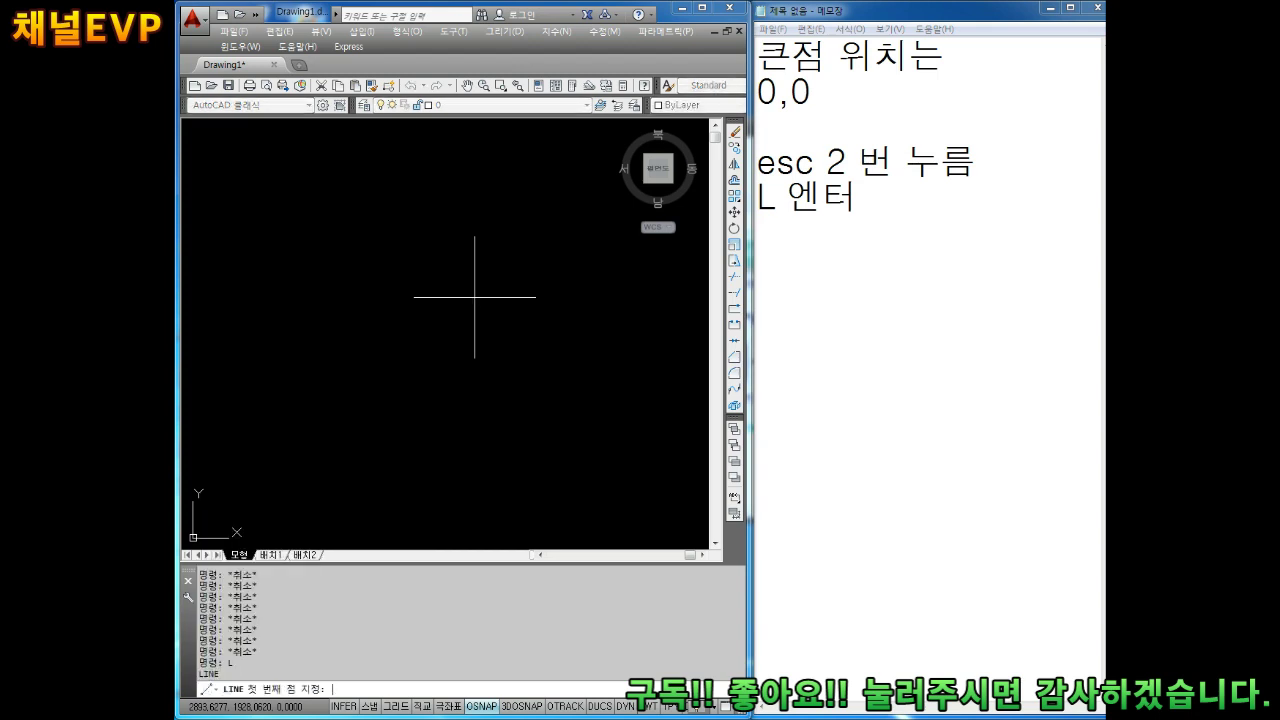
text(0,)
key(Return)
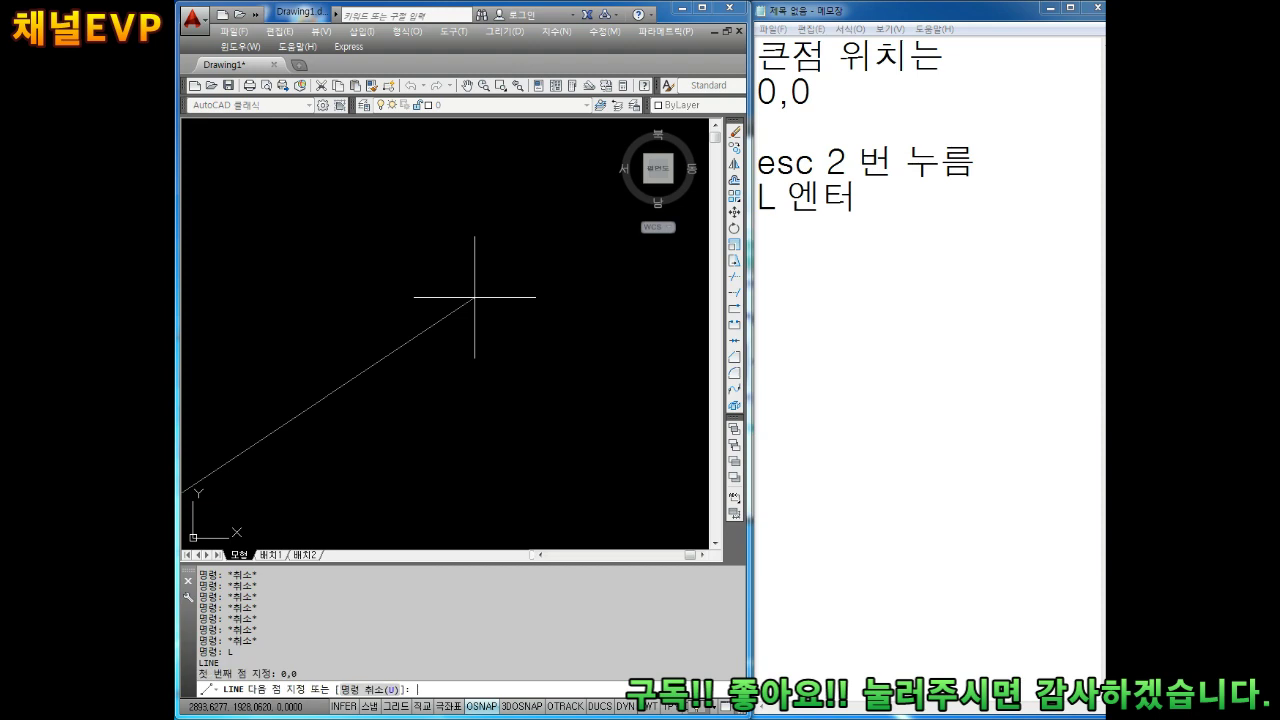
scroll(366, 371, down, 5)
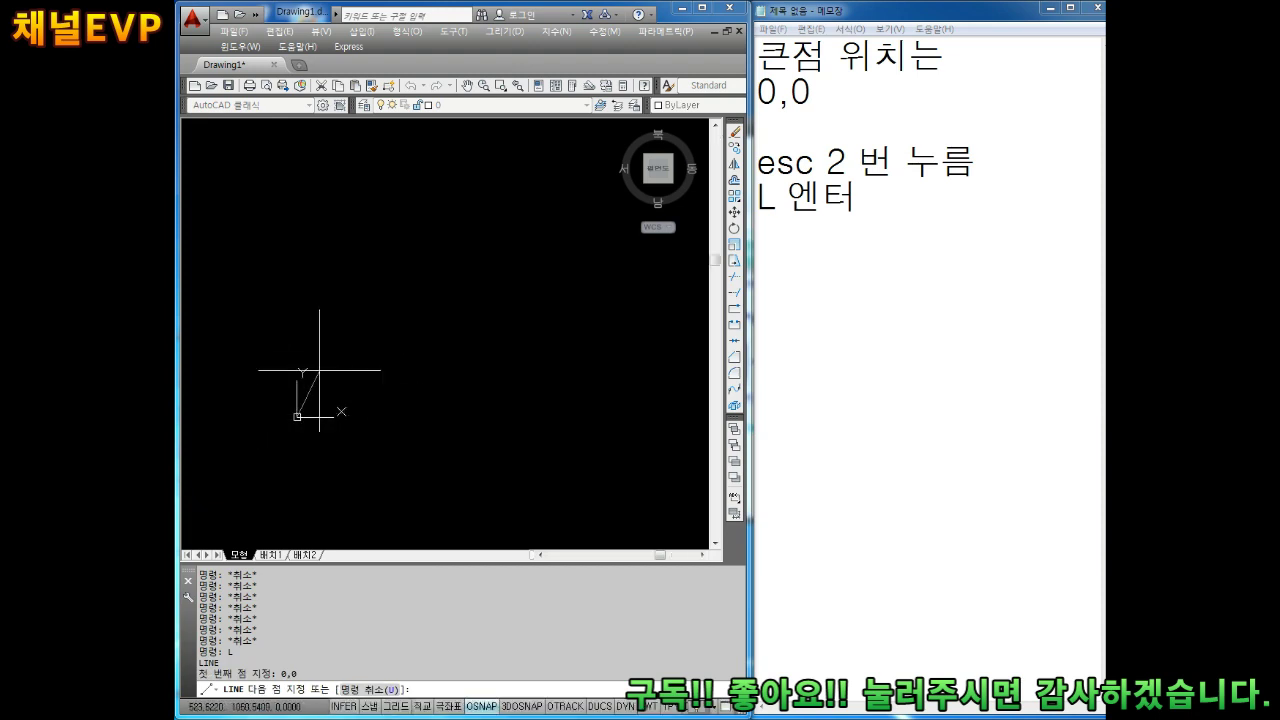
middle_drag(294, 414, 432, 322)
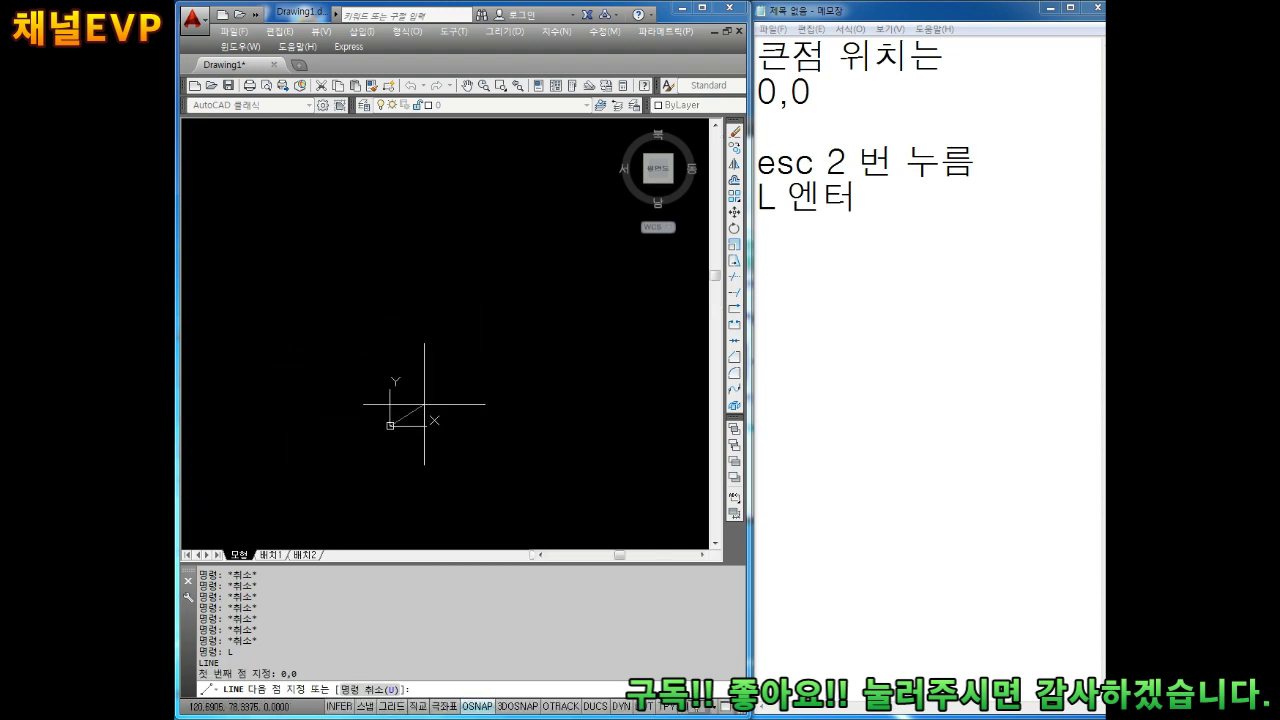
scroll(424, 352, up, 10)
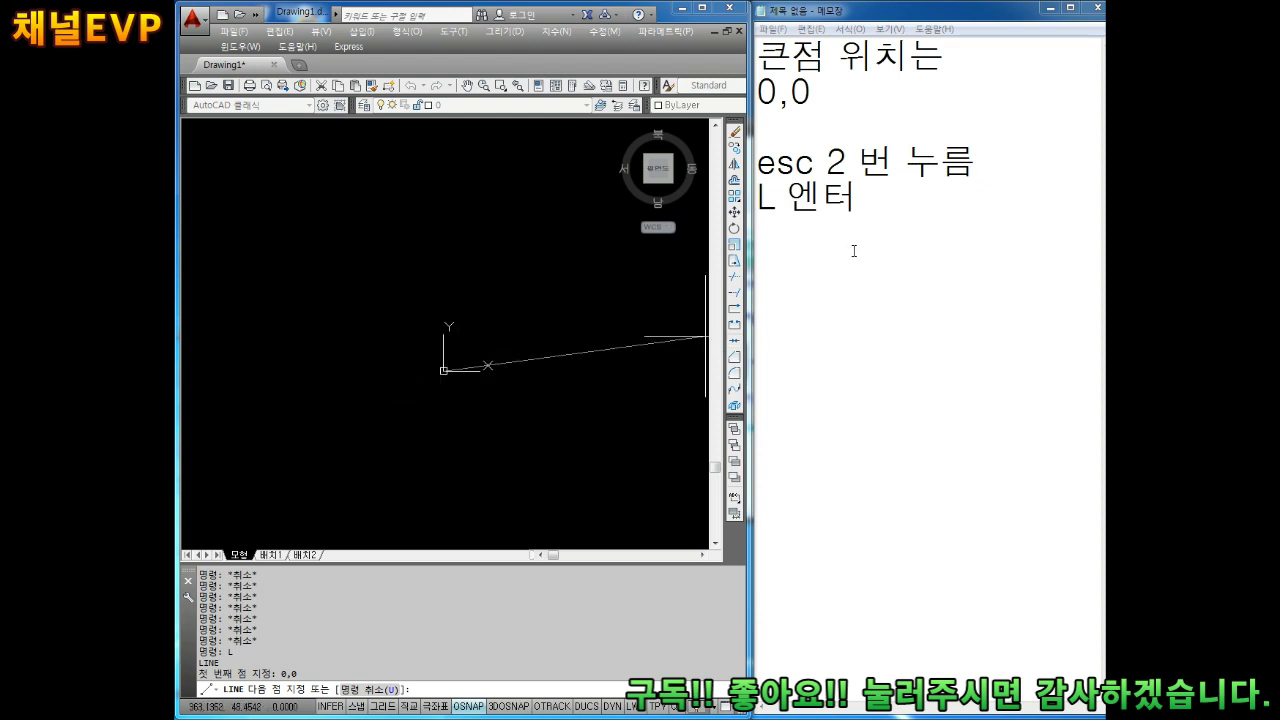
click(735, 276)
click(563, 331)
key(Escape)
key(Escape)
key(Escape)
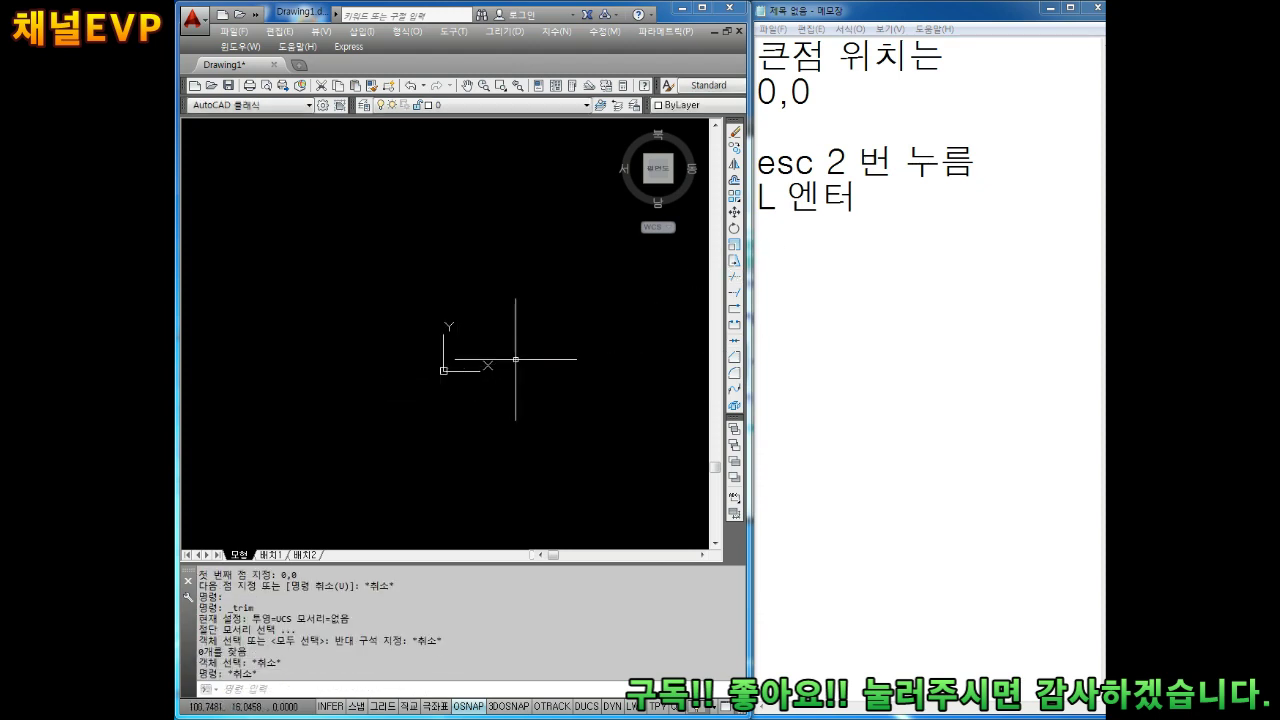
Restart the LINE command with its first point at 0,0
text(L)
key(Return)
text(0)
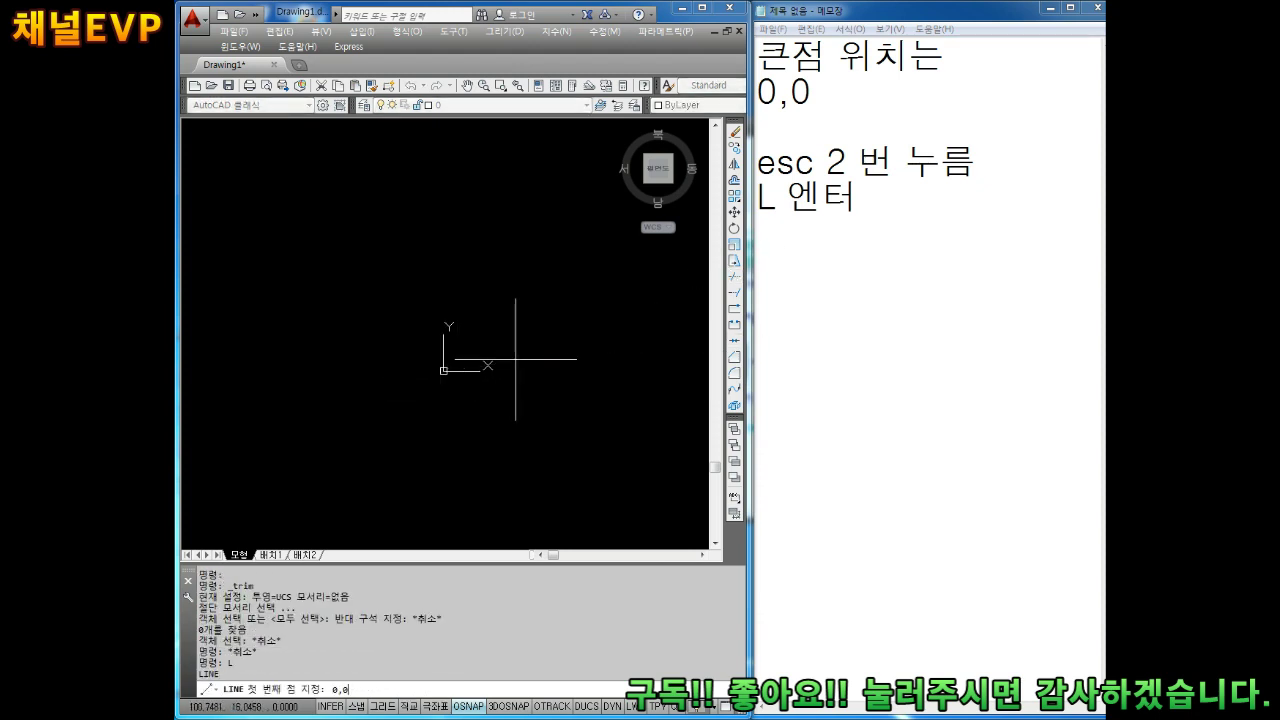
key(Return)
click(857, 245)
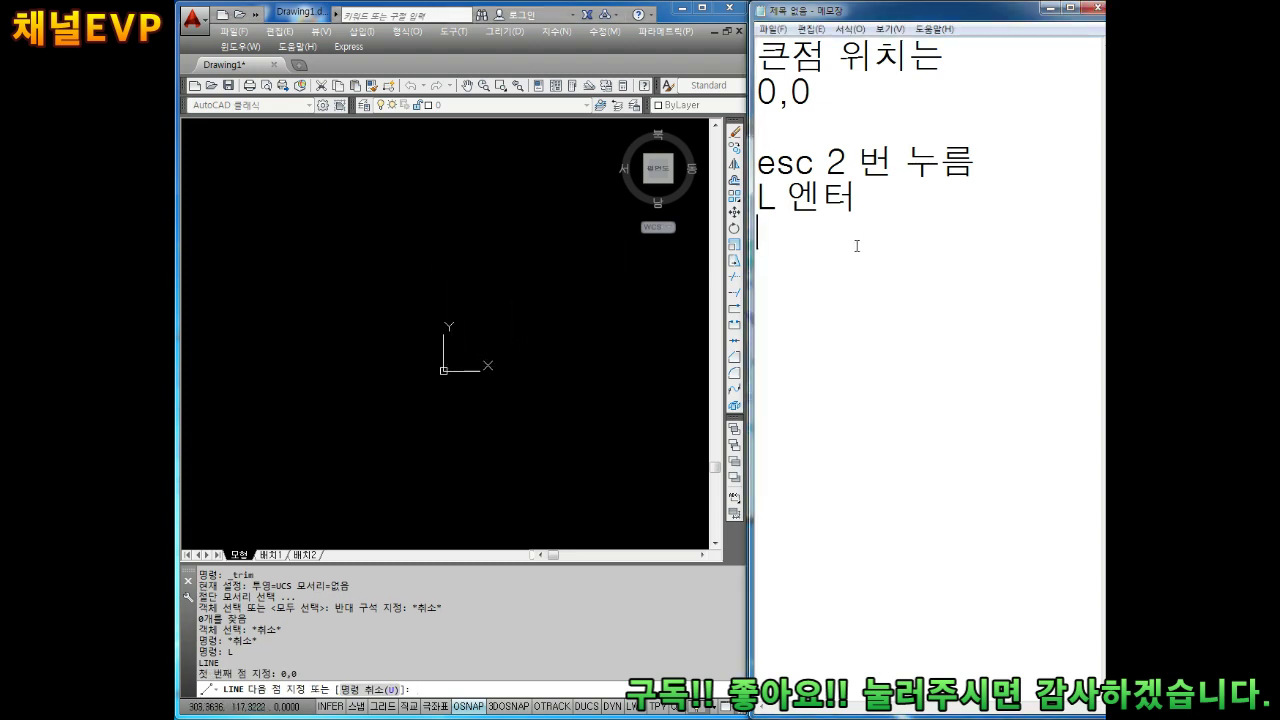
text(0,0)
key(Return)
text(@)
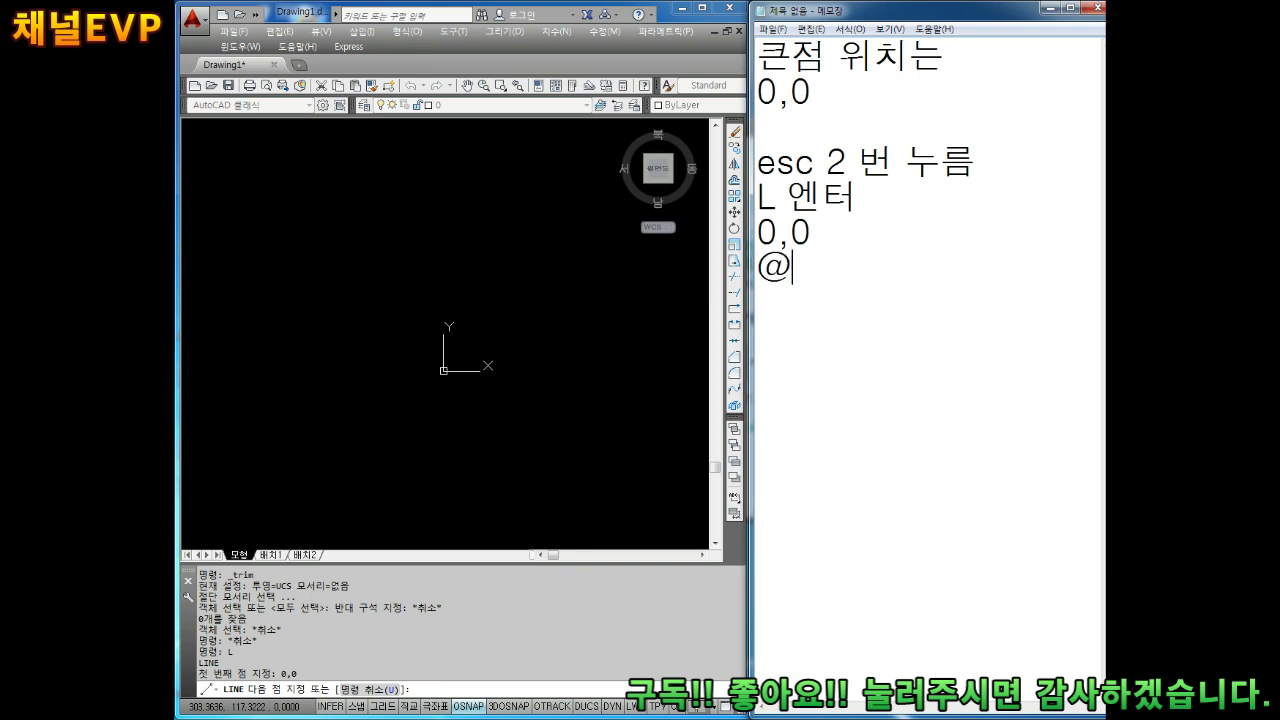
text(10,0)
Draw the first 10-unit horizontal line from 0,0 to 10,0
click(480, 360)
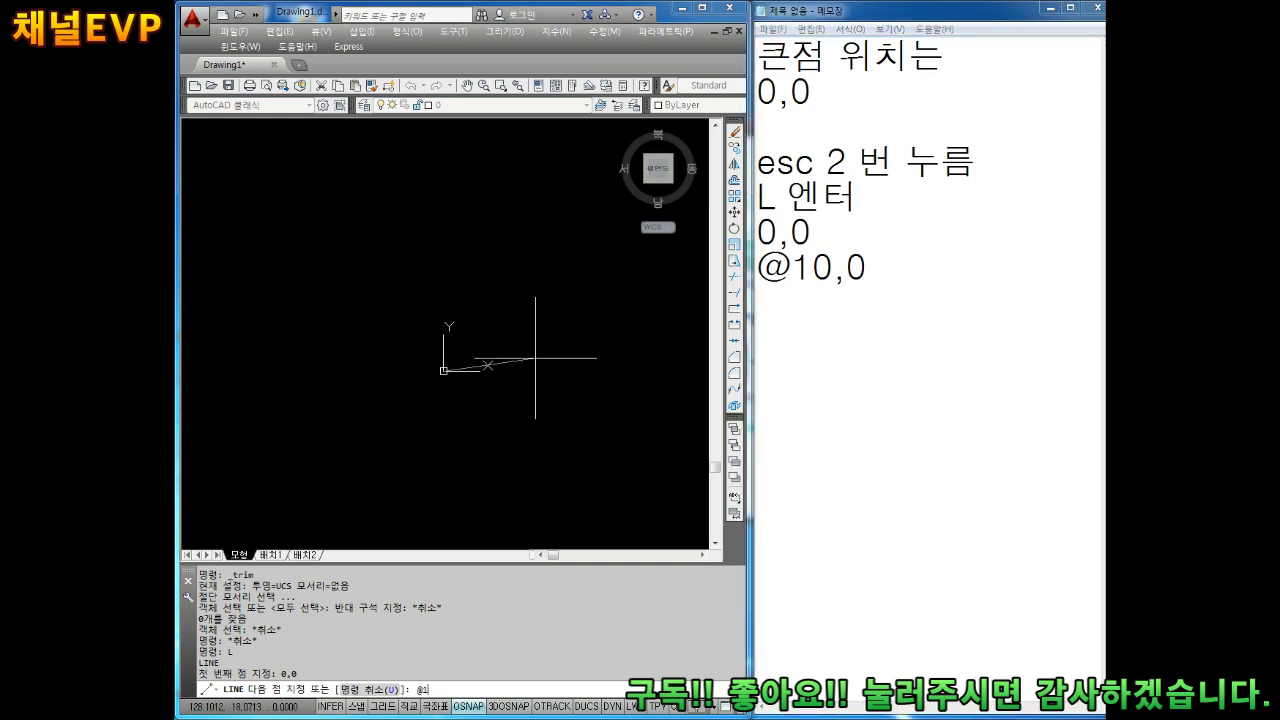
key(Return)
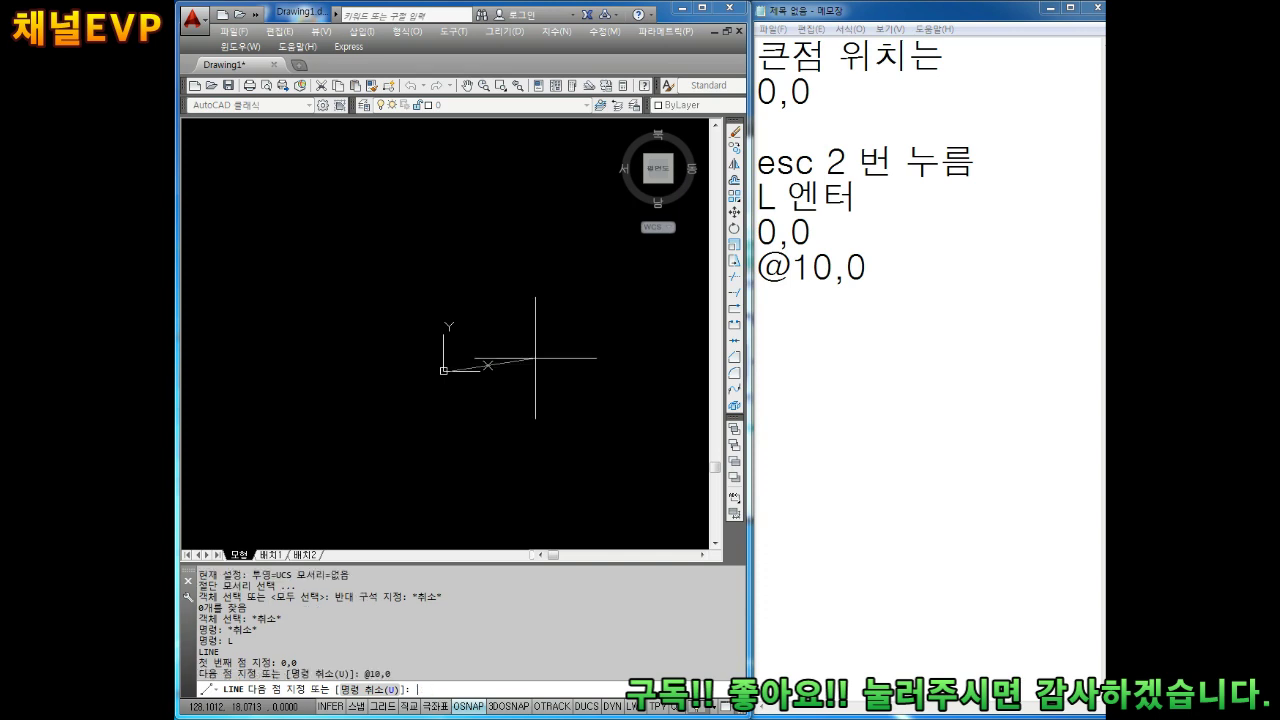
scroll(440, 400, up, 10)
scroll(511, 452, up, 6)
scroll(594, 323, down, 2)
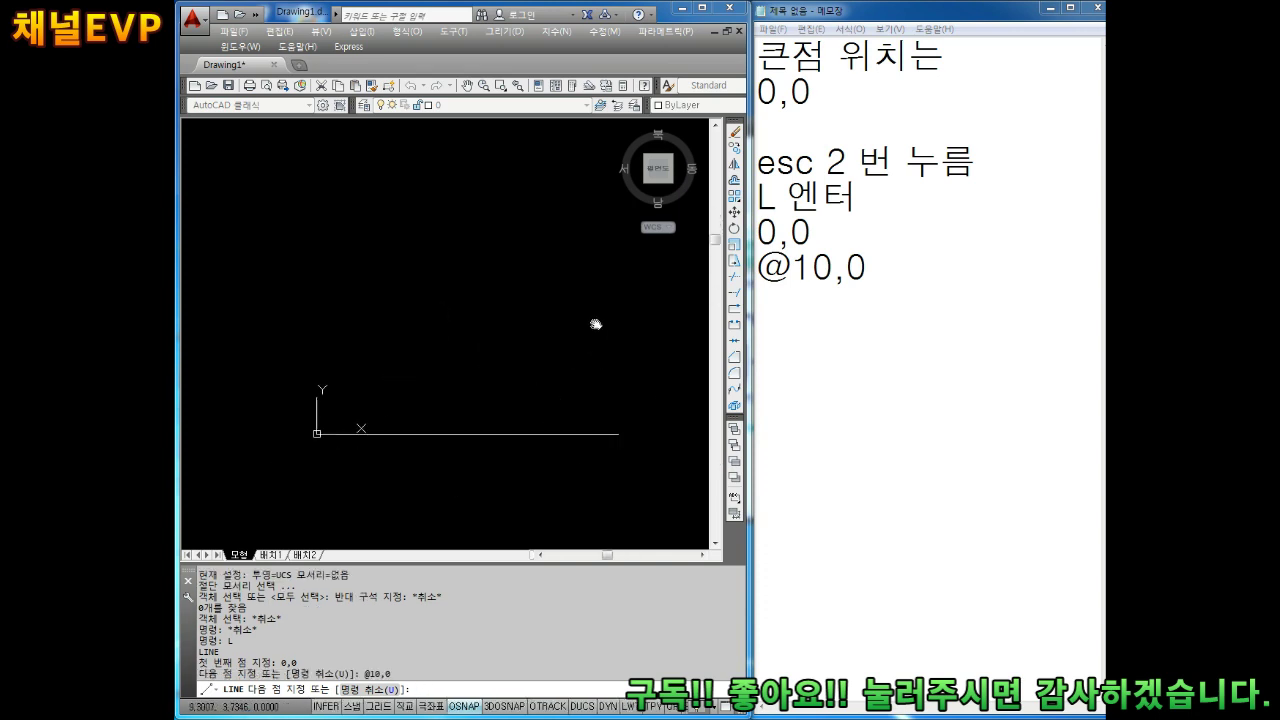
scroll(580, 360, down, 1)
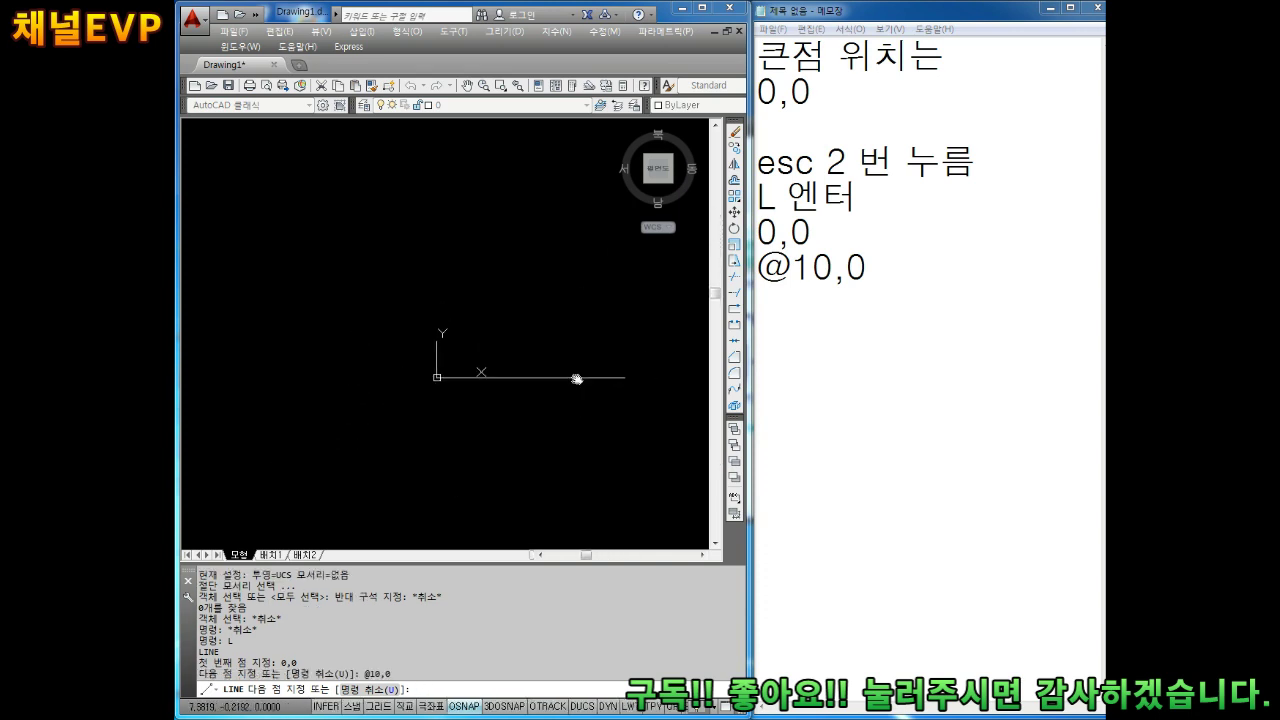
click(906, 285)
text(()
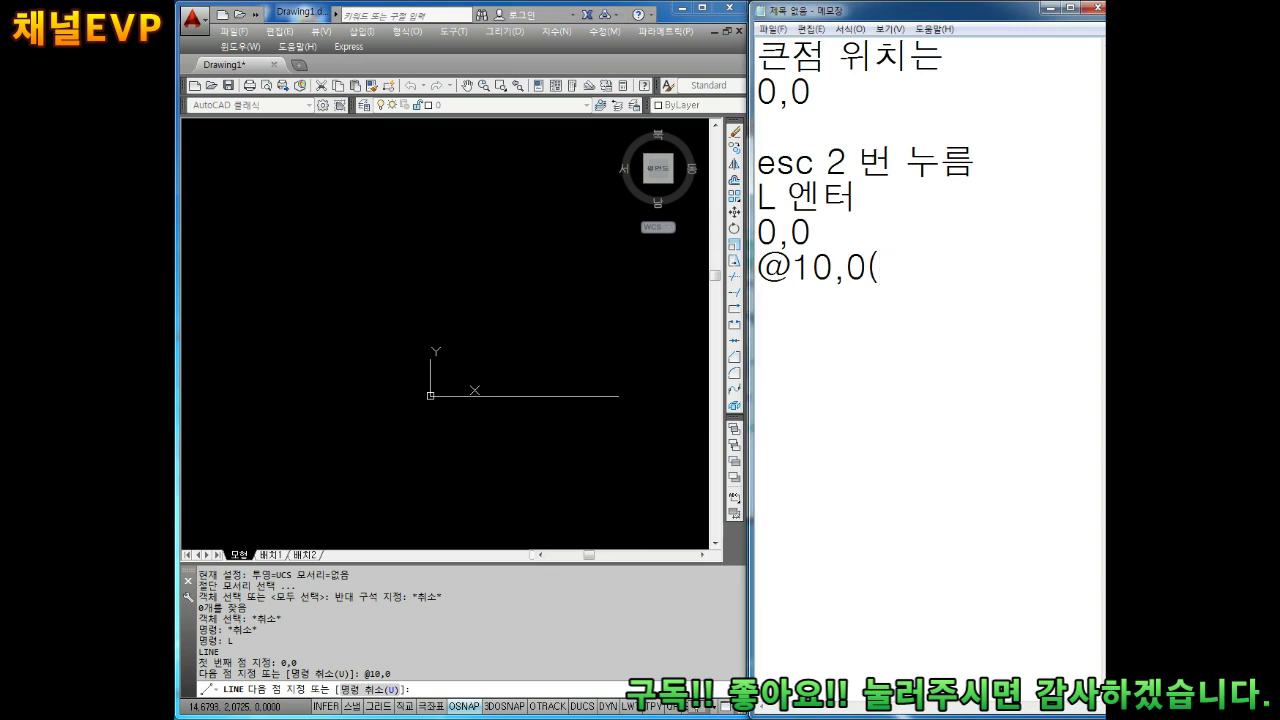
text(10,0))
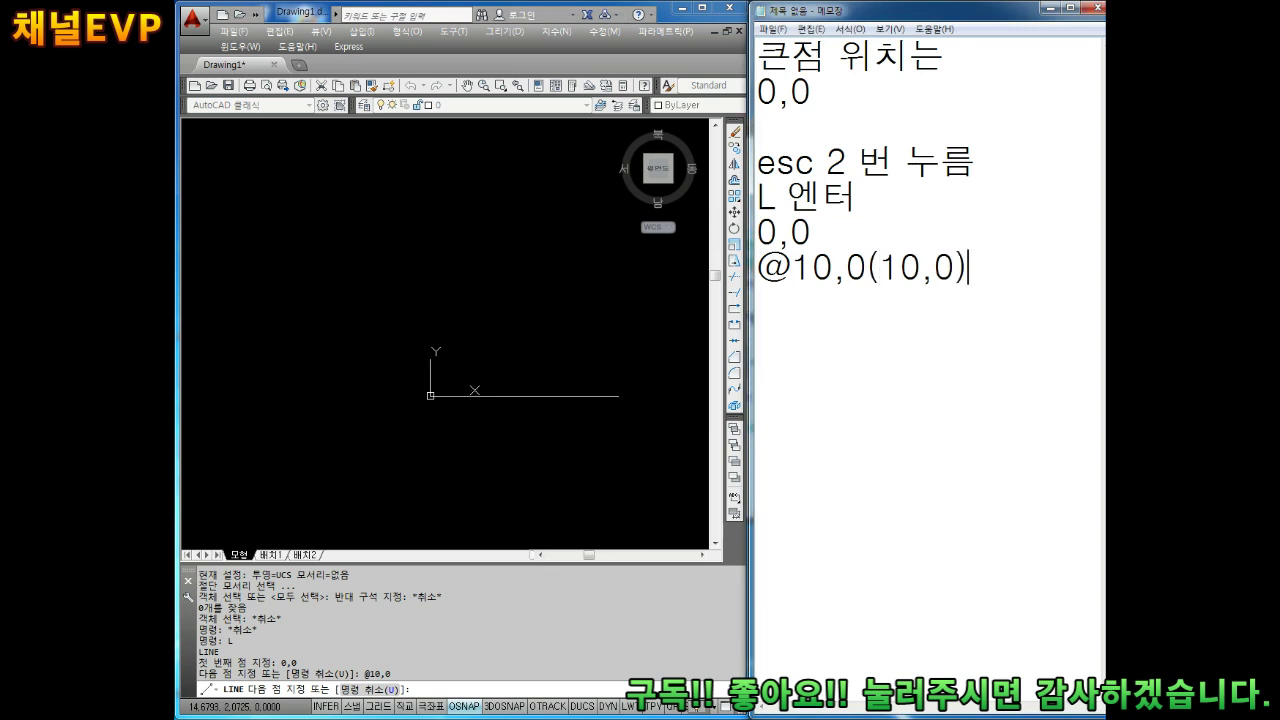
key(Return)
middle_drag(663, 343, 500, 351)
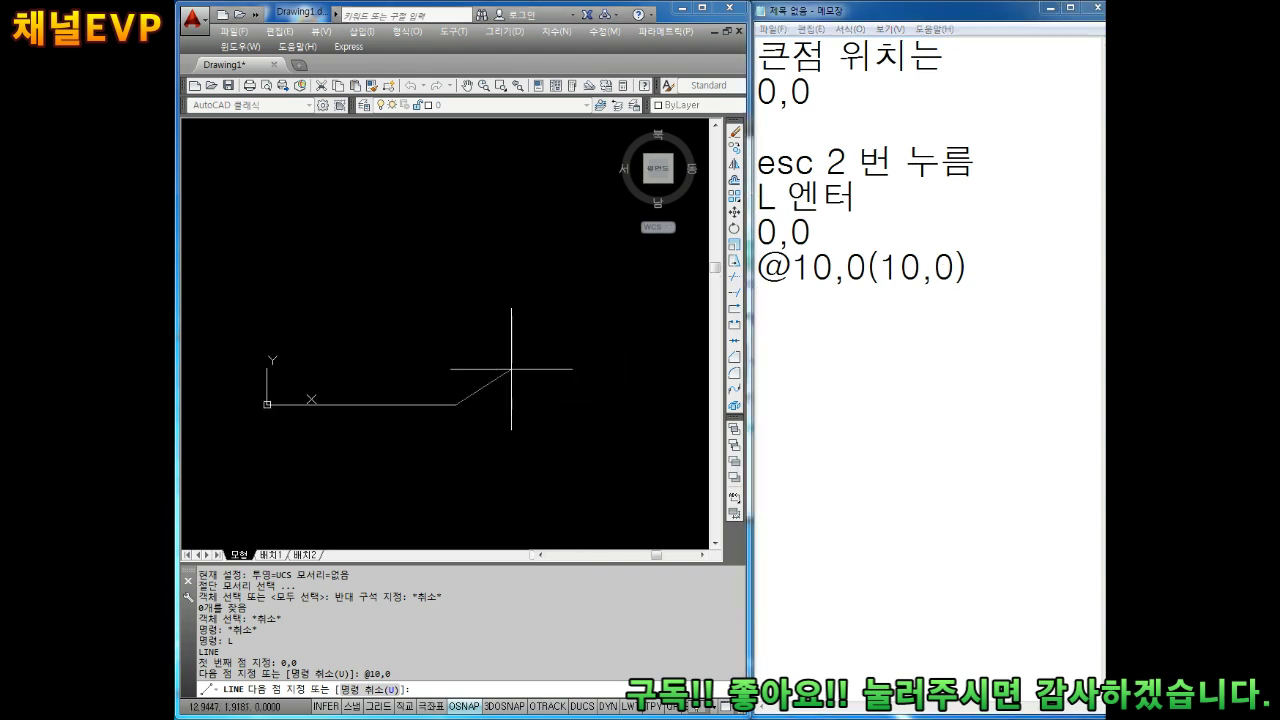
click(789, 324)
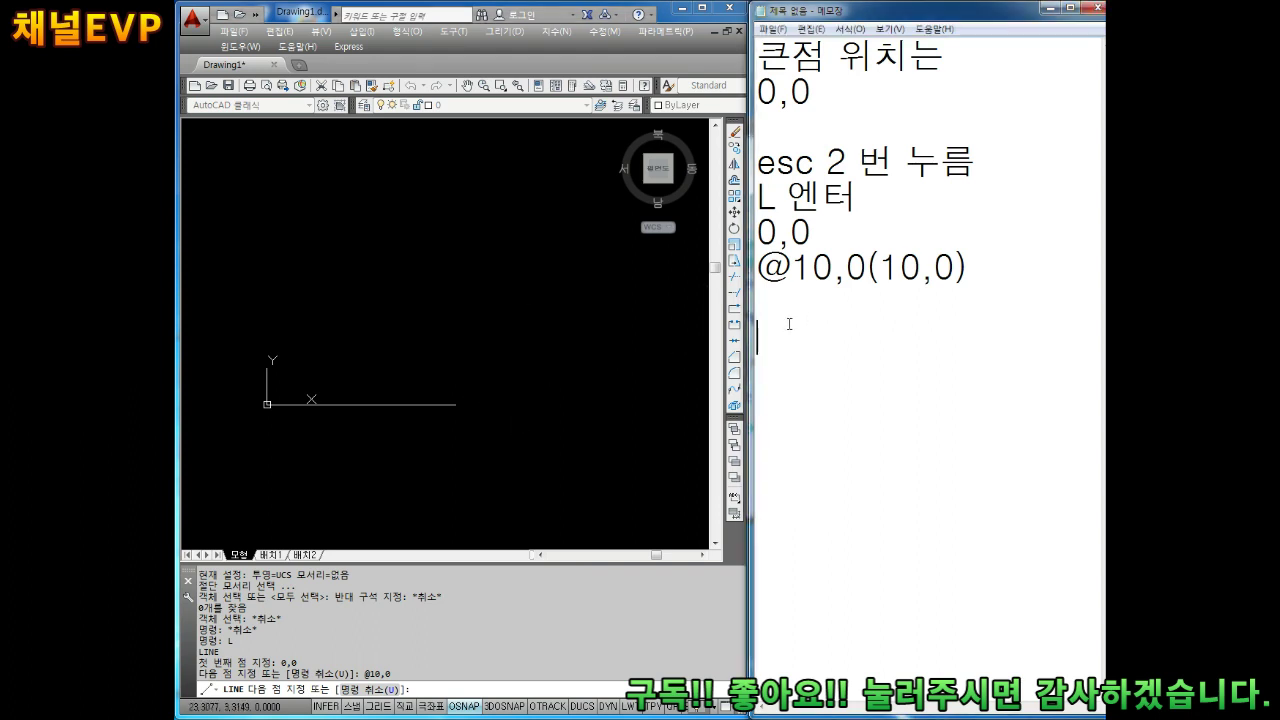
text(@20)
text(,0()
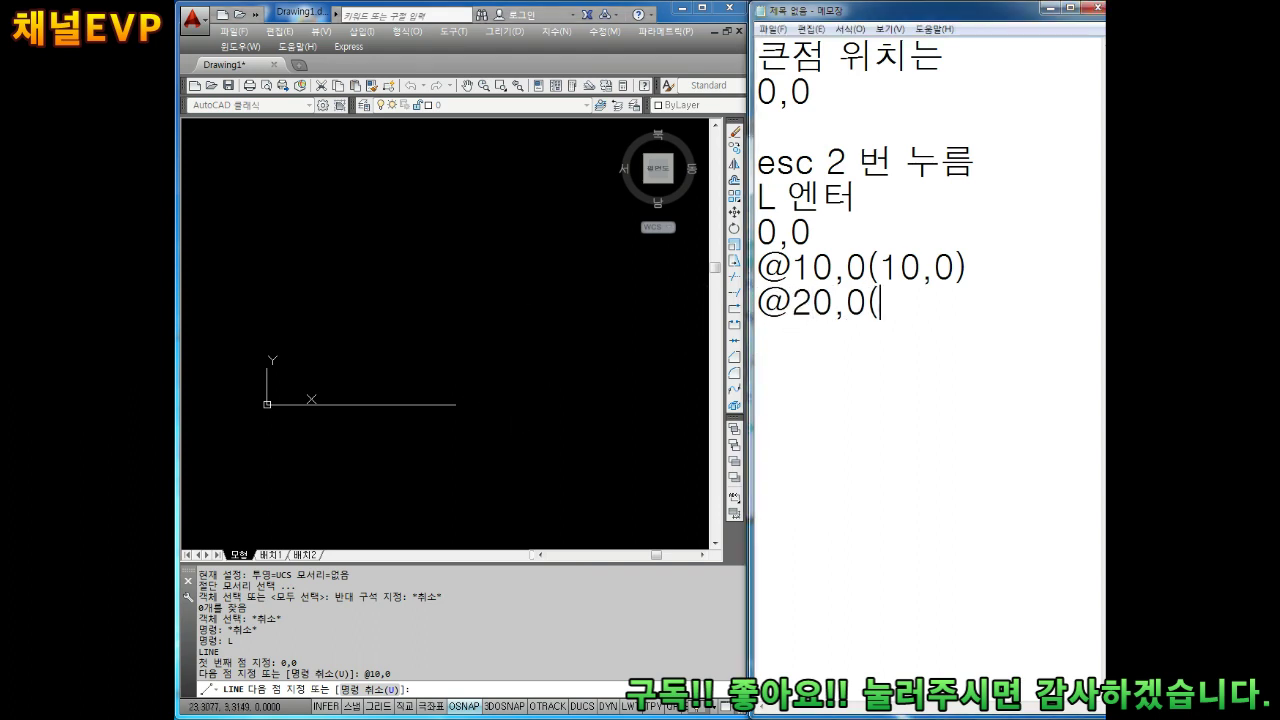
text(30)
text(,0))
key(Return)
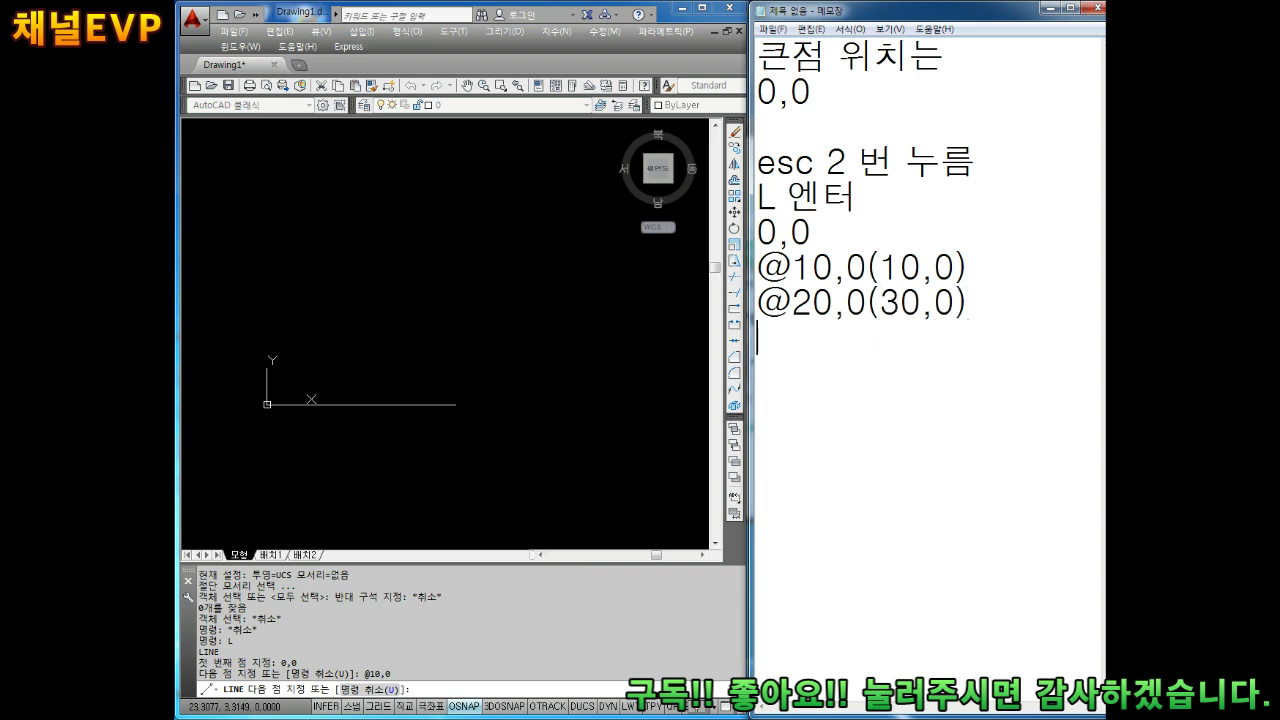
click(480, 400)
text(@20,0)
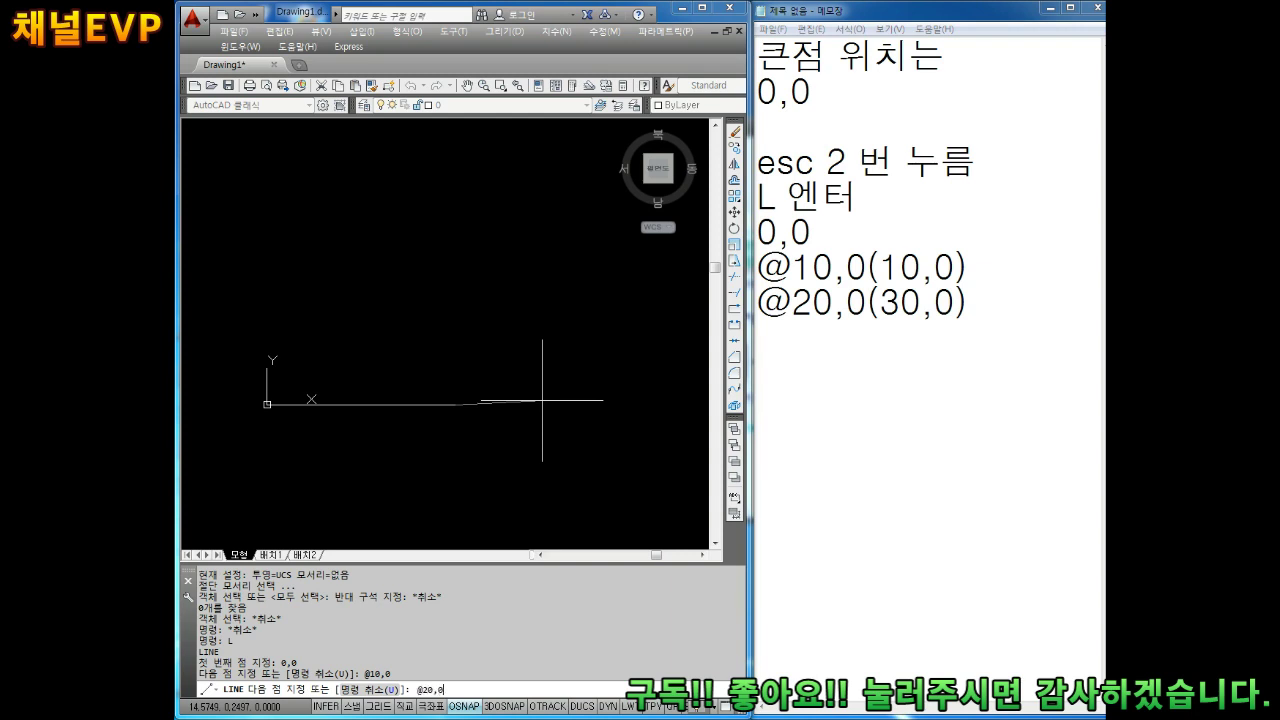
key(Return)
key(Escape)
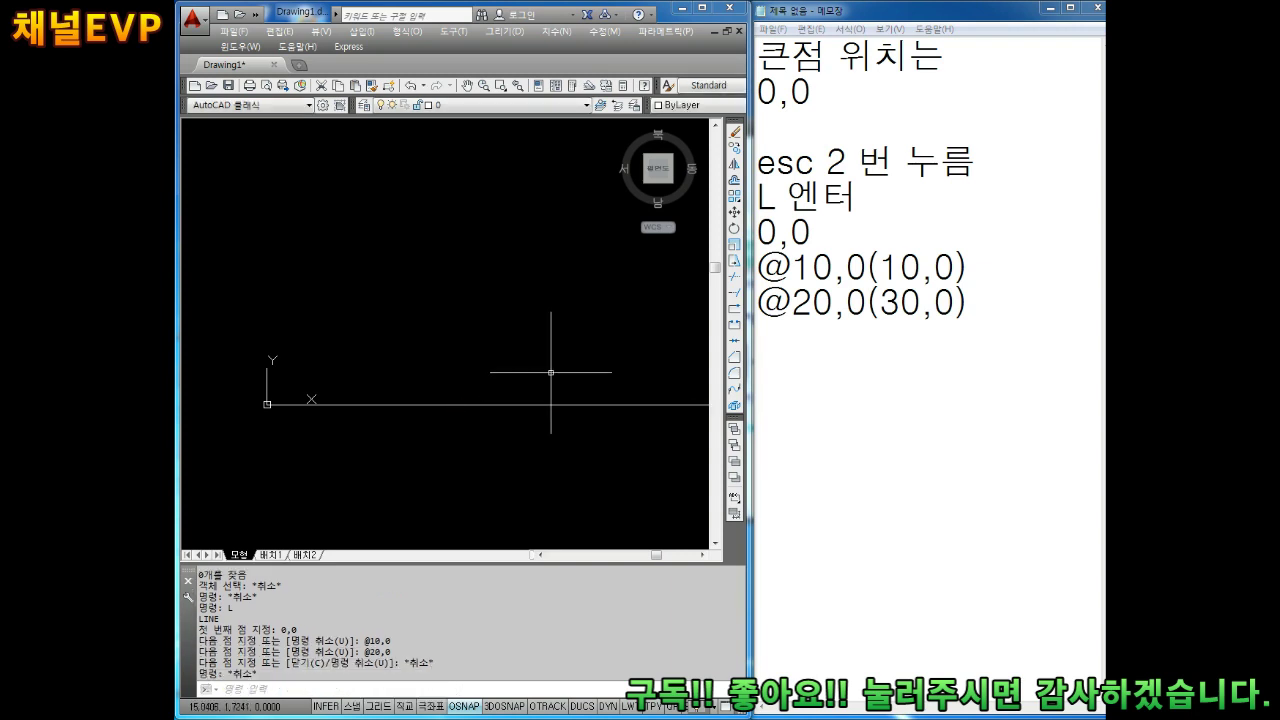
Select the base line with a crossing window, then clear the selection
scroll(434, 428, down, 2)
scroll(454, 461, up, 2)
middle_drag(454, 461, 482, 421)
click(534, 343)
click(437, 477)
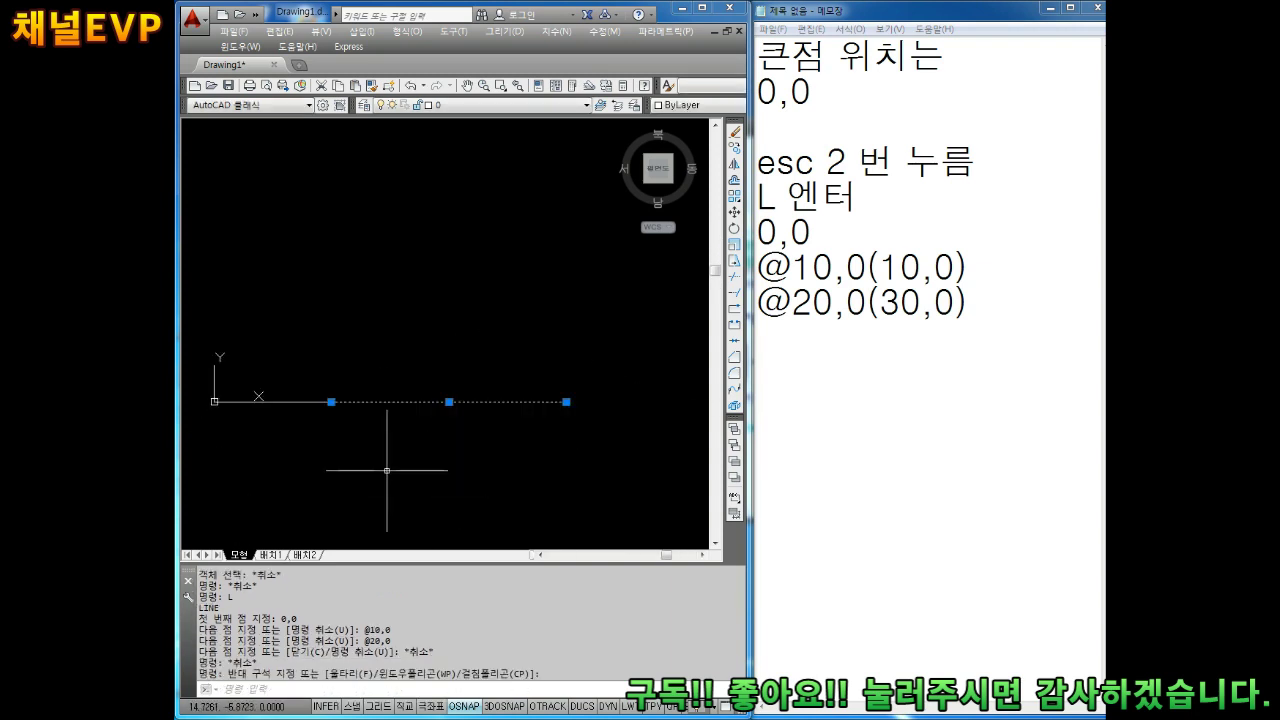
key(Escape)
key(Escape)
key(Escape)
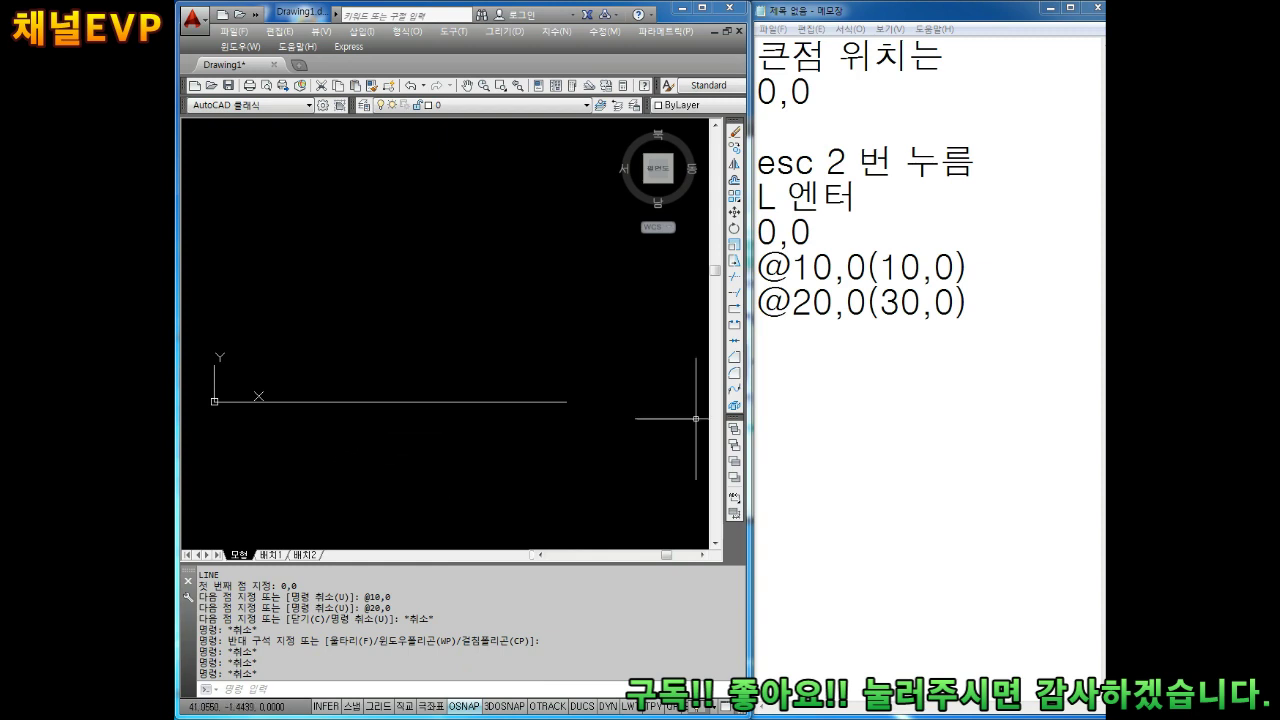
Note '@0,30(30,30)' and draw a 30-unit vertical line up from the base line's right end
click(818, 347)
text(@)
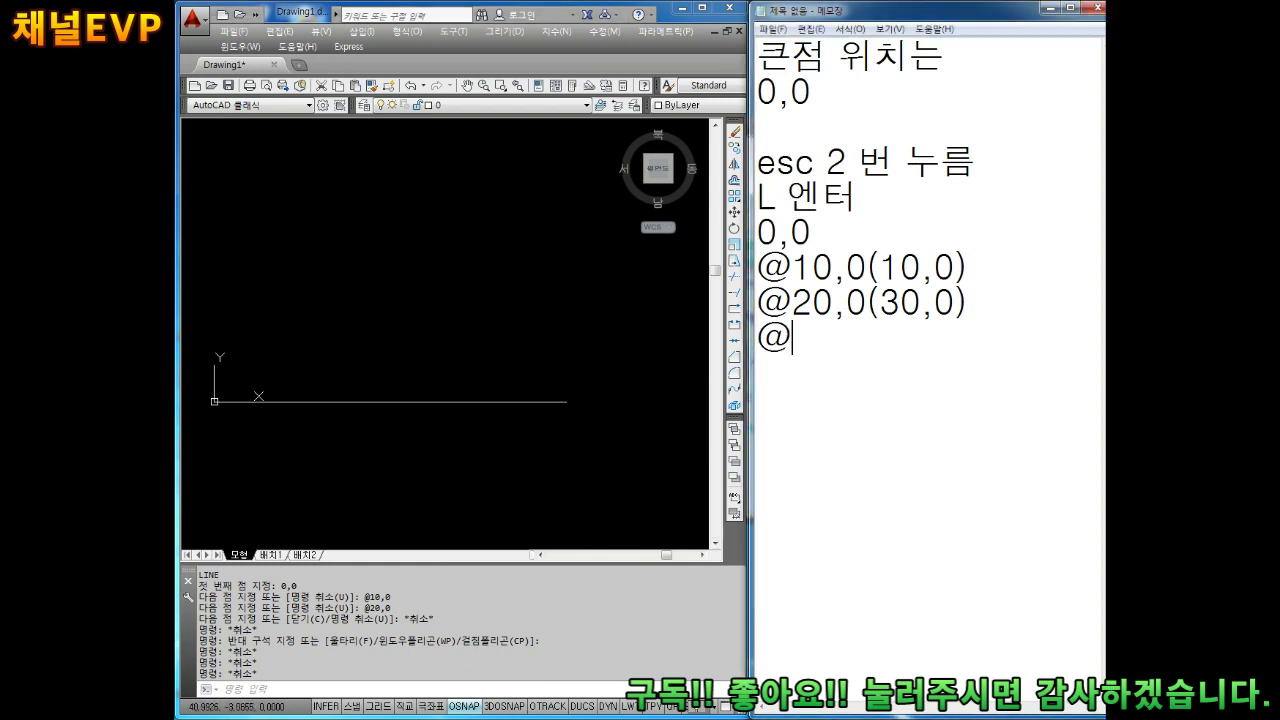
text(0)
text(,30()
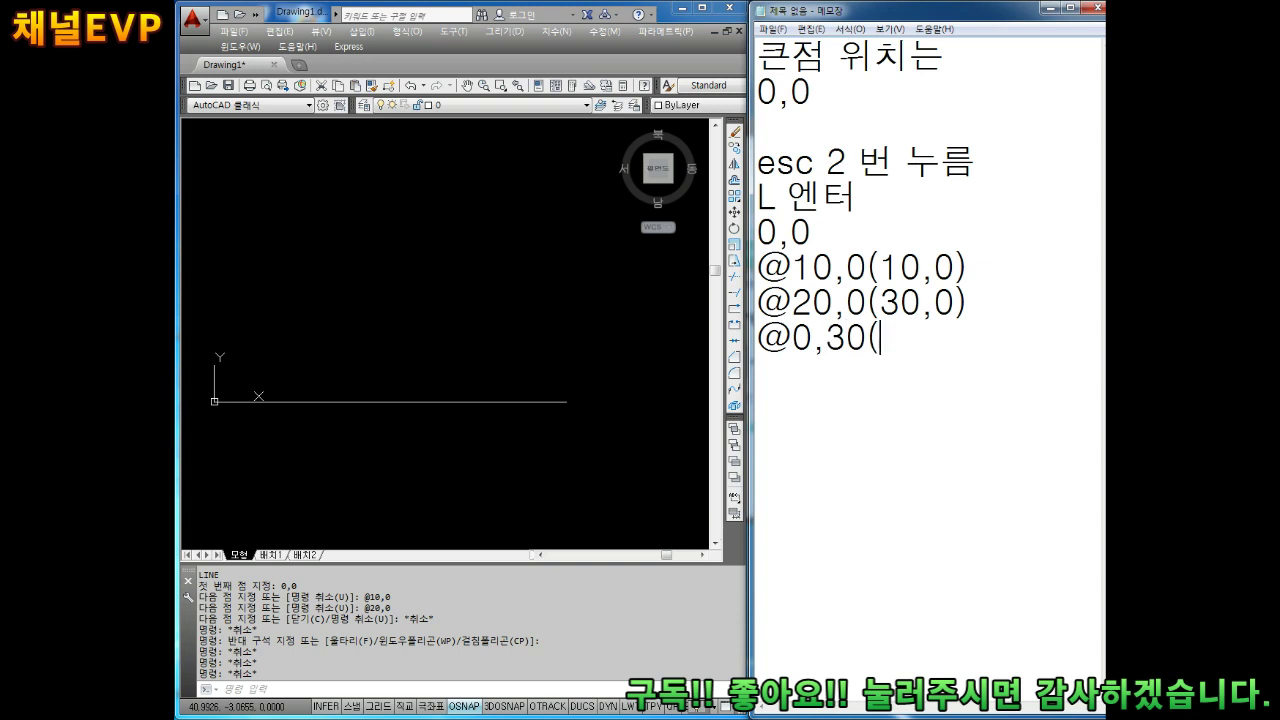
text(30)
text(,30))
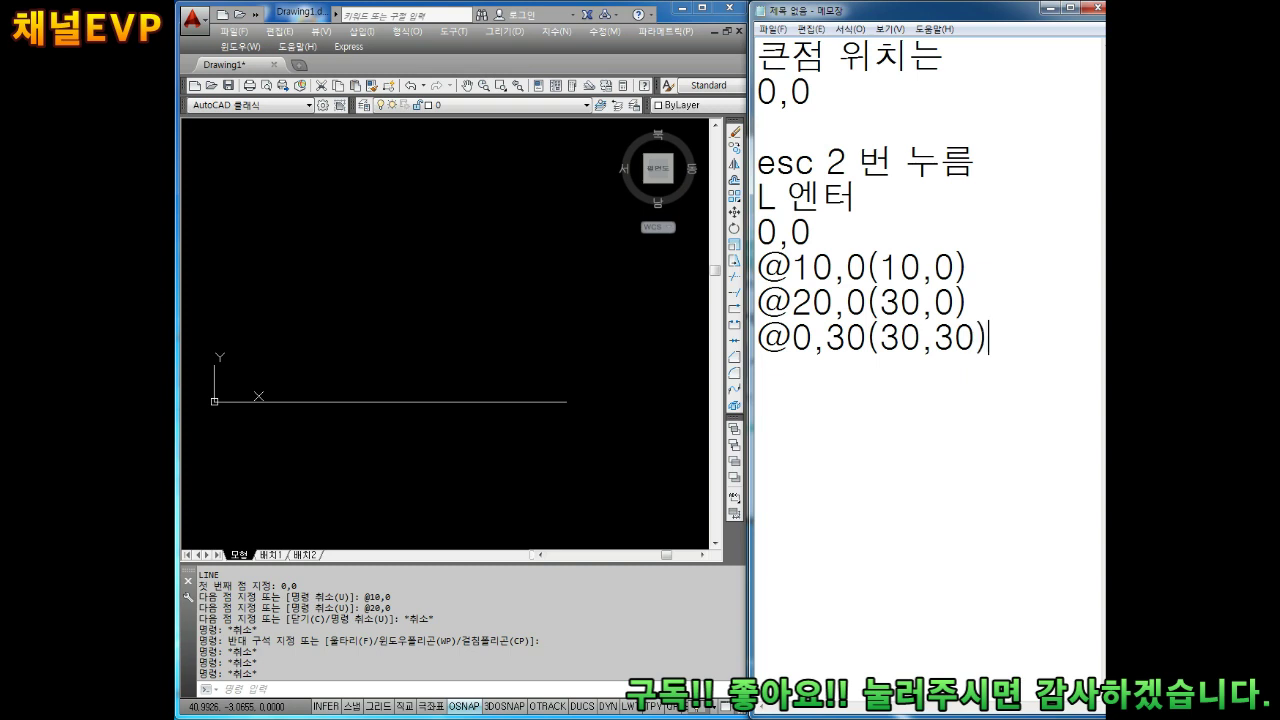
key(Escape)
key(Escape)
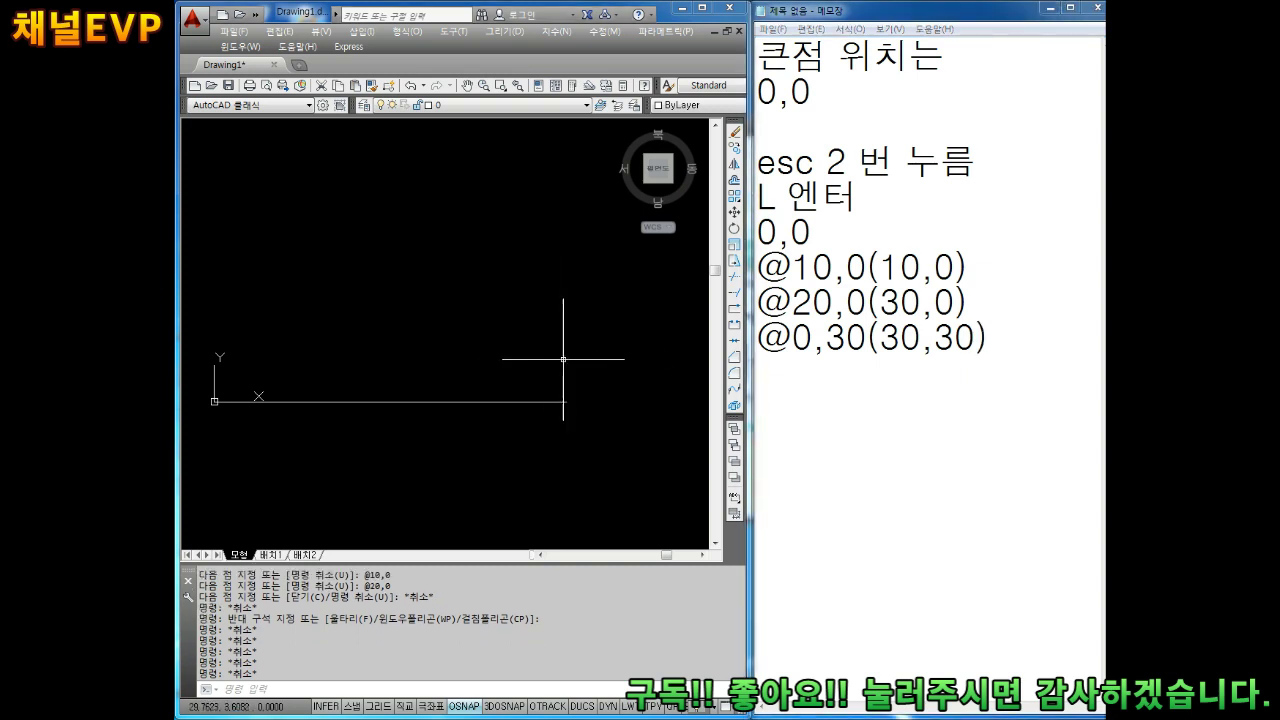
text(l)
key(Return)
click(572, 408)
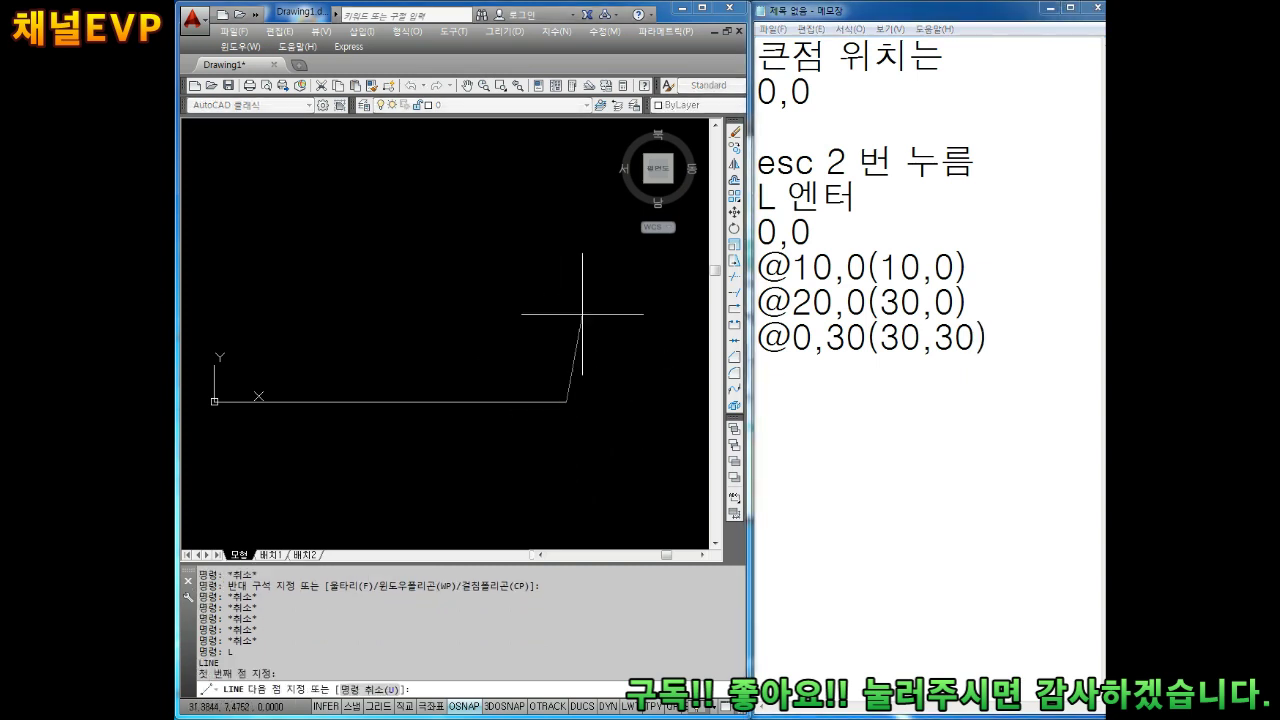
text(@0,3)
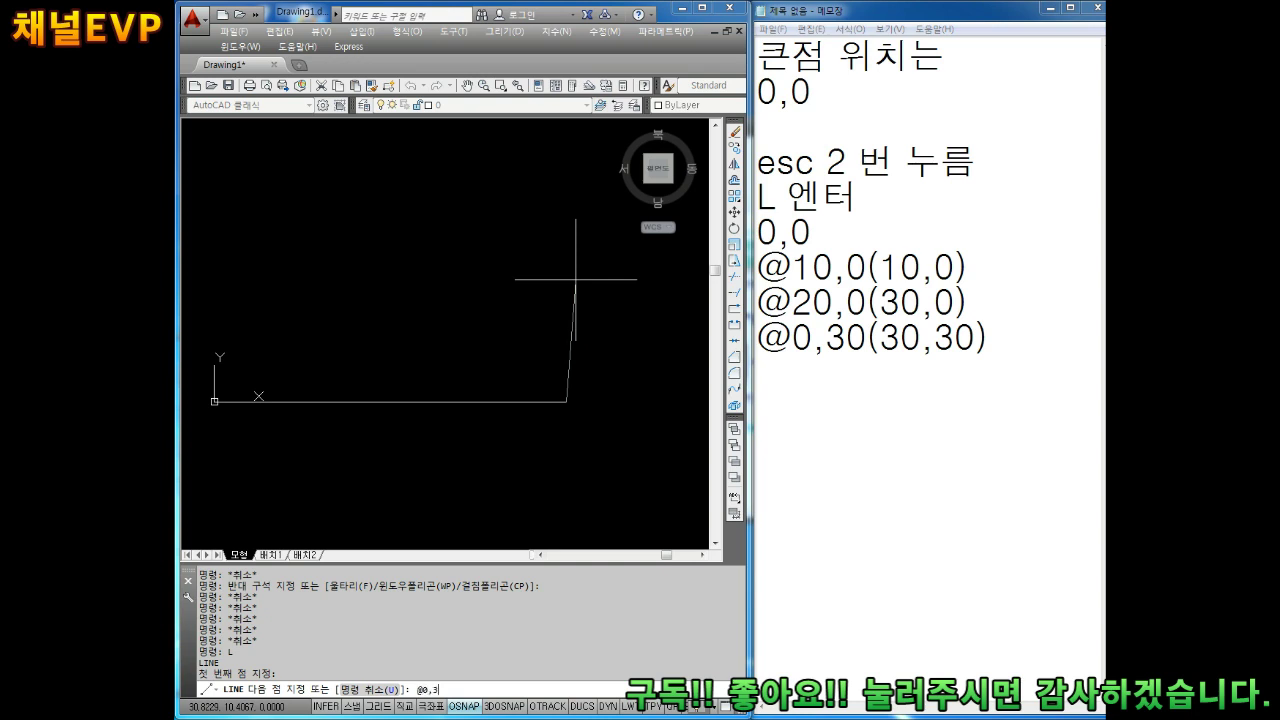
text(0)
key(Return)
scroll(506, 396, down, 3)
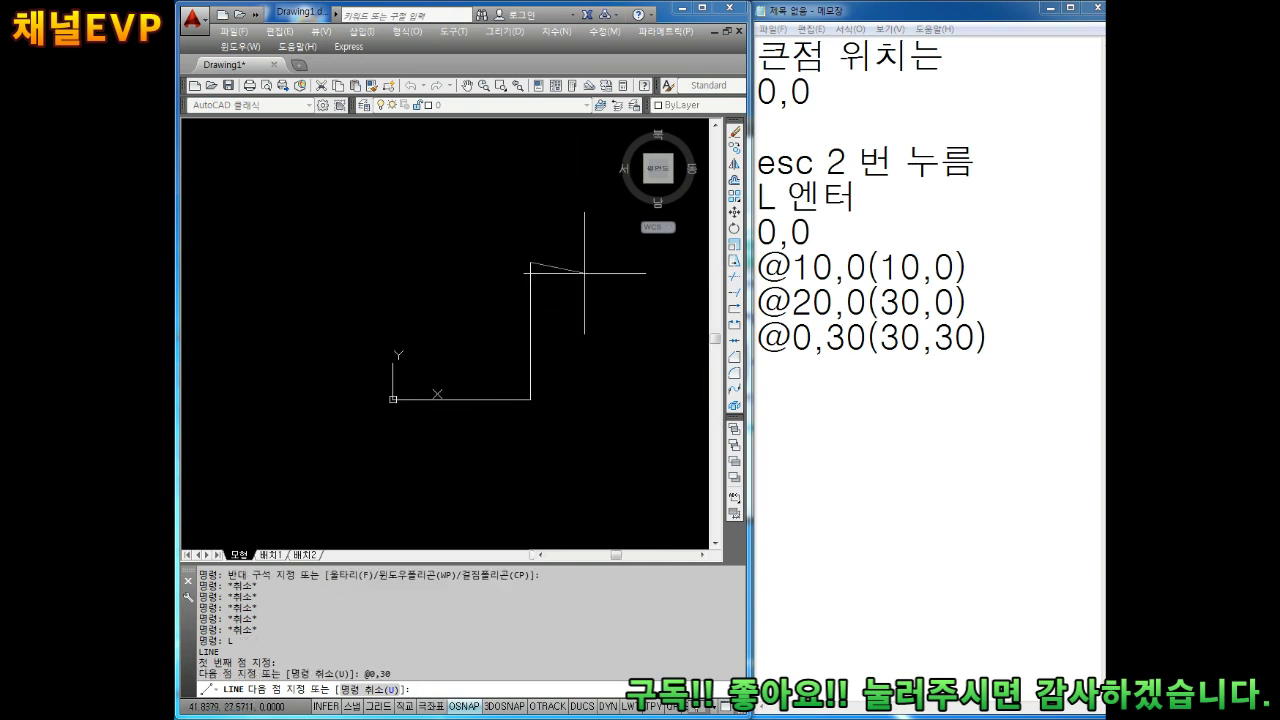
click(791, 376)
text(@)
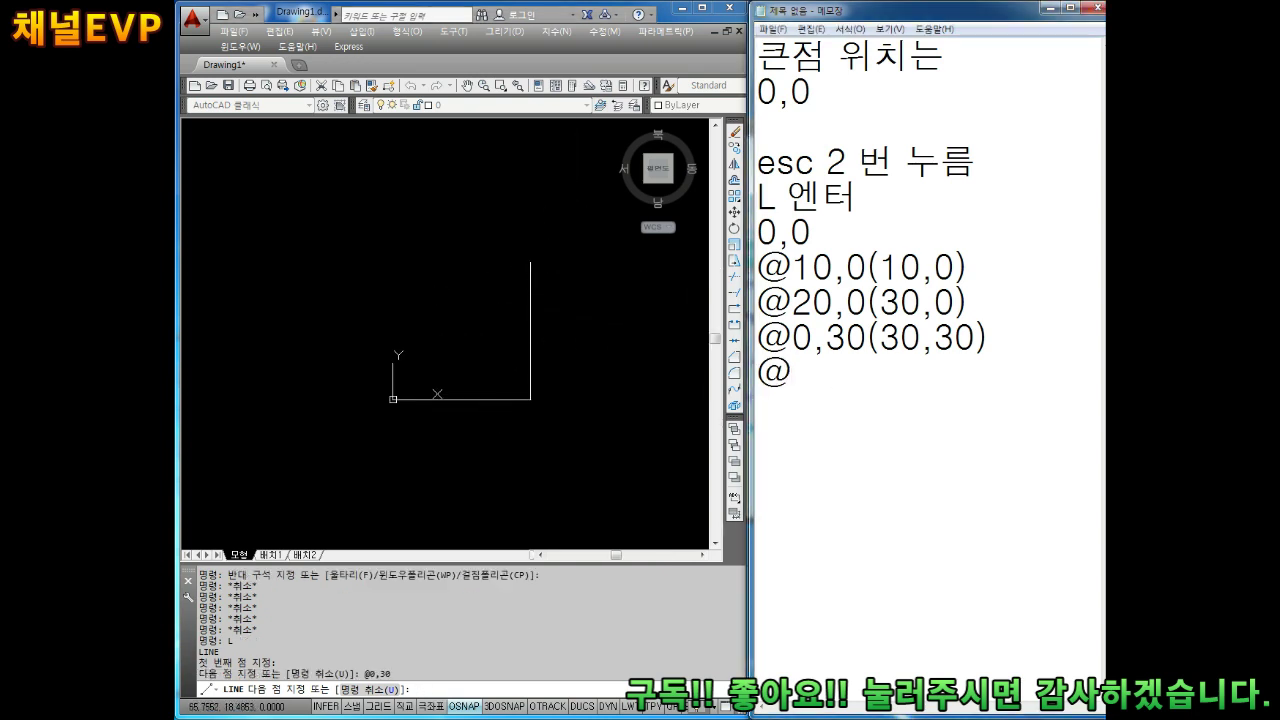
text(10)
text(,0()
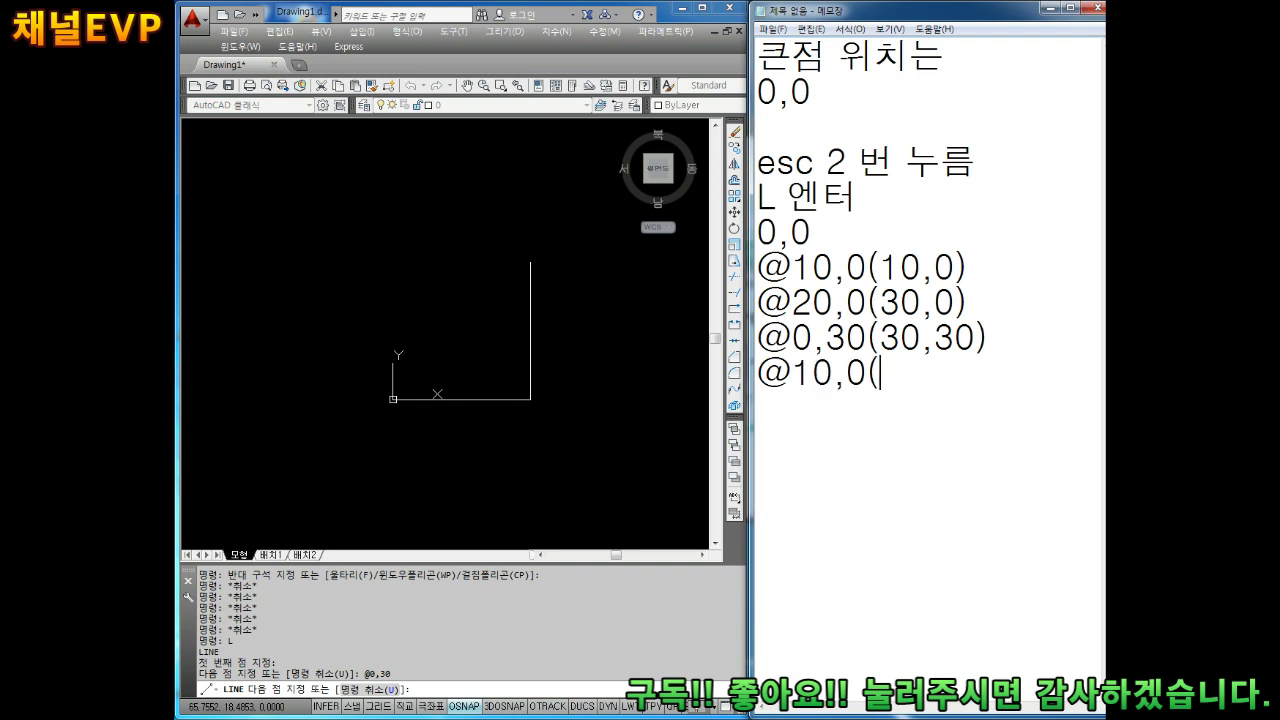
text(40,30)
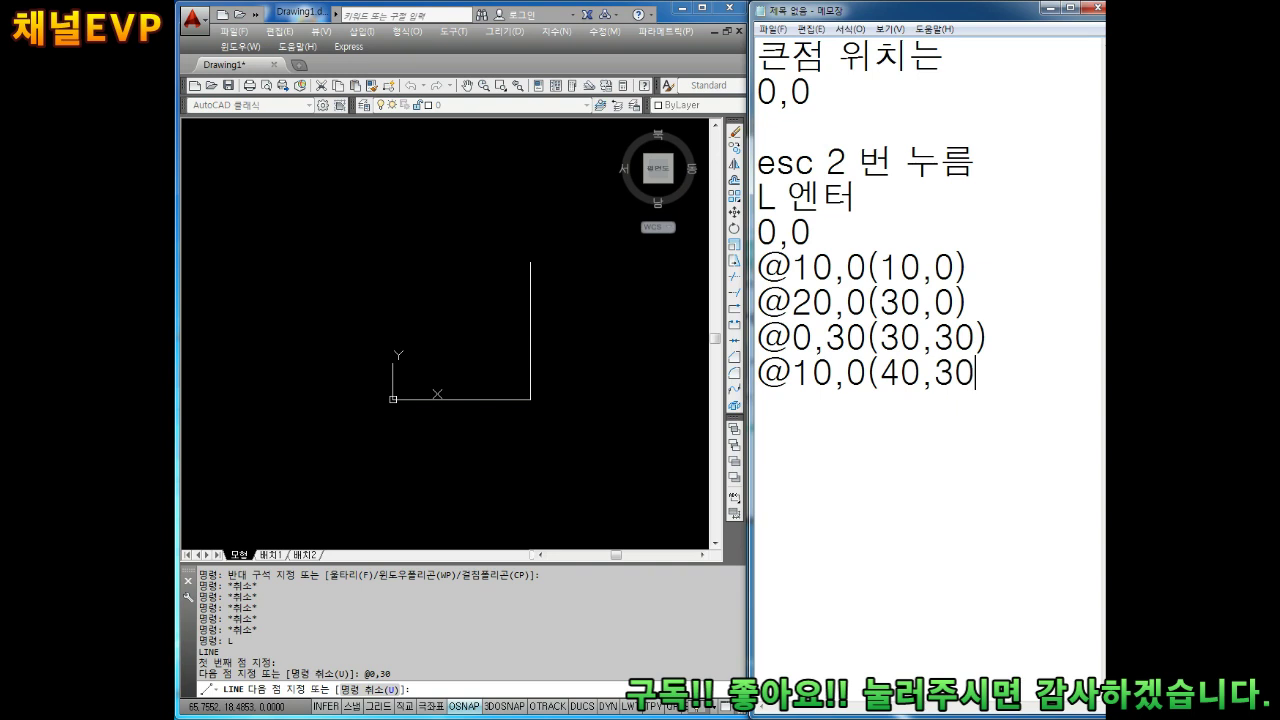
text())
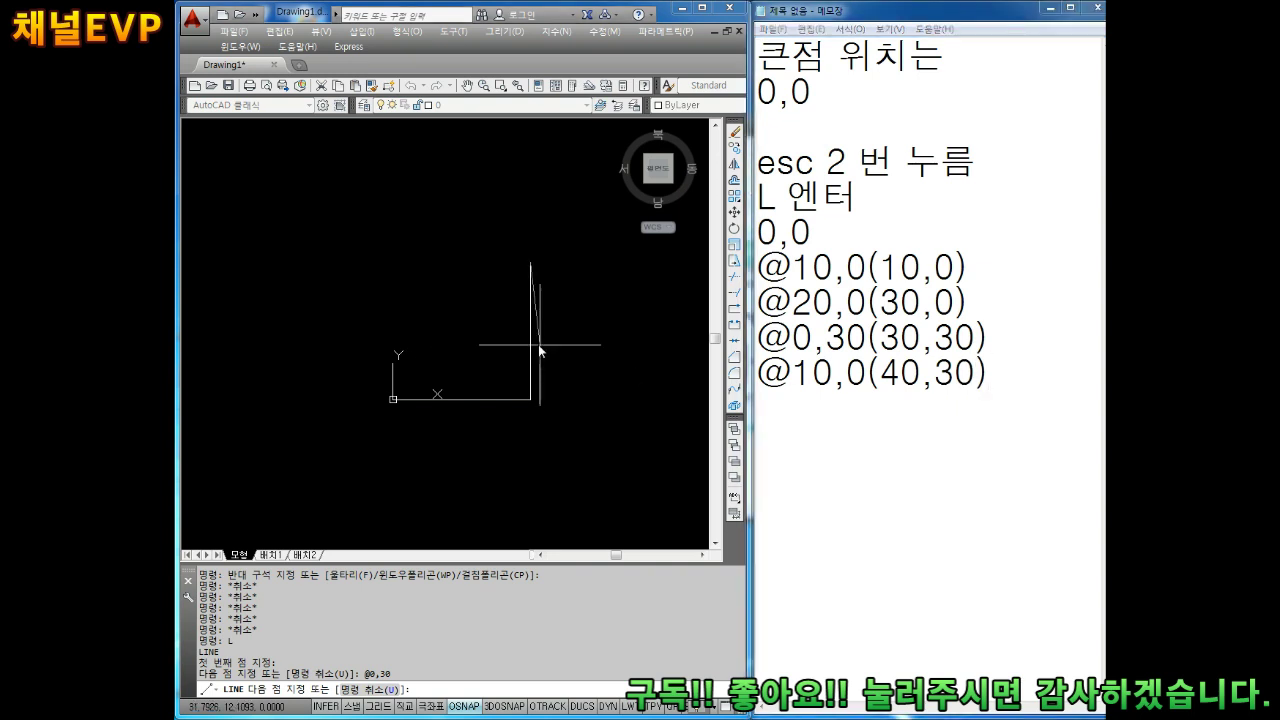
middle_drag(538, 344, 501, 364)
scroll(586, 323, up, 2)
text(@10)
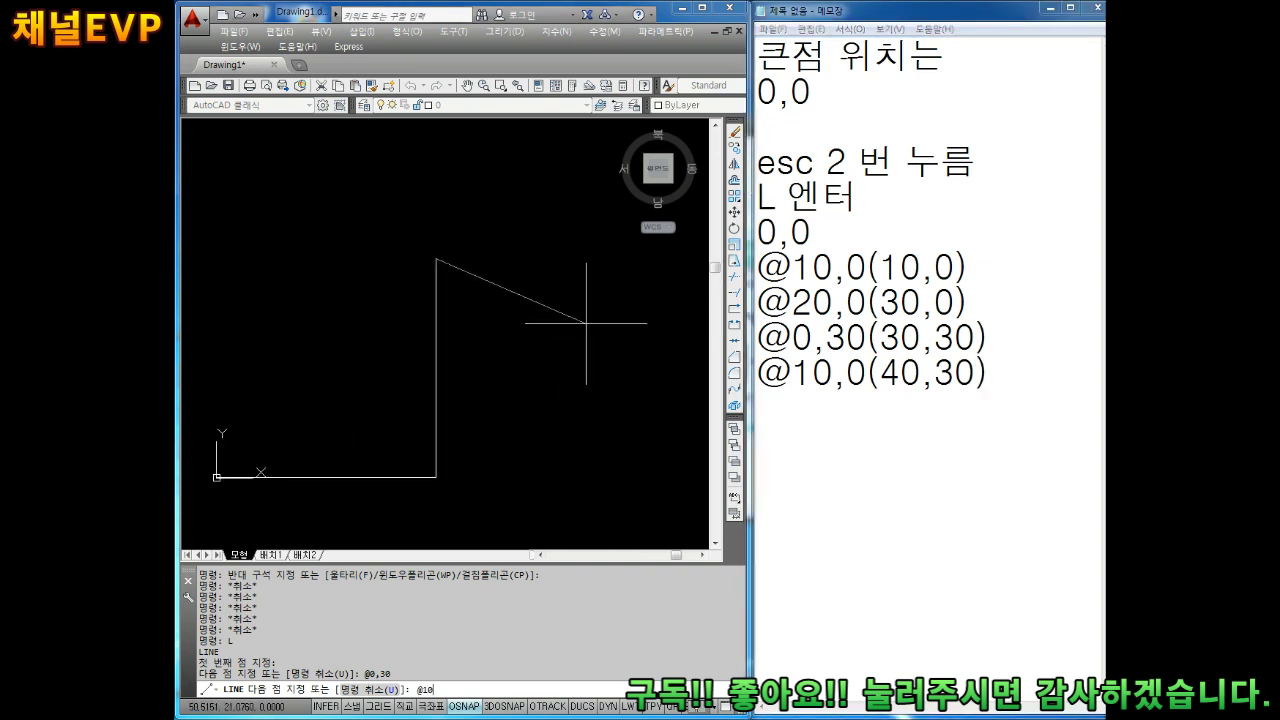
text(,0)
key(Return)
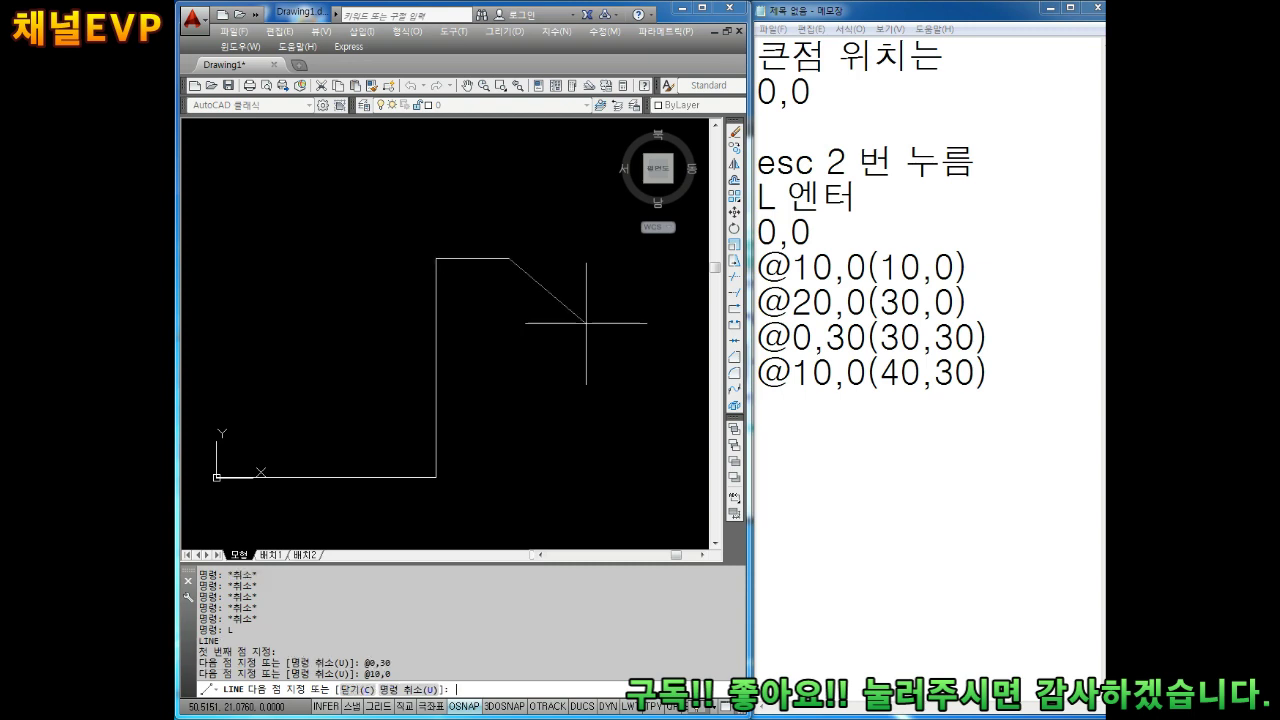
mouse_move(583, 289)
middle_down()
mouse_move(543, 274)
mouse_move(577, 297)
mouse_move(589, 250)
middle_up()
scroll(589, 250, down, 2)
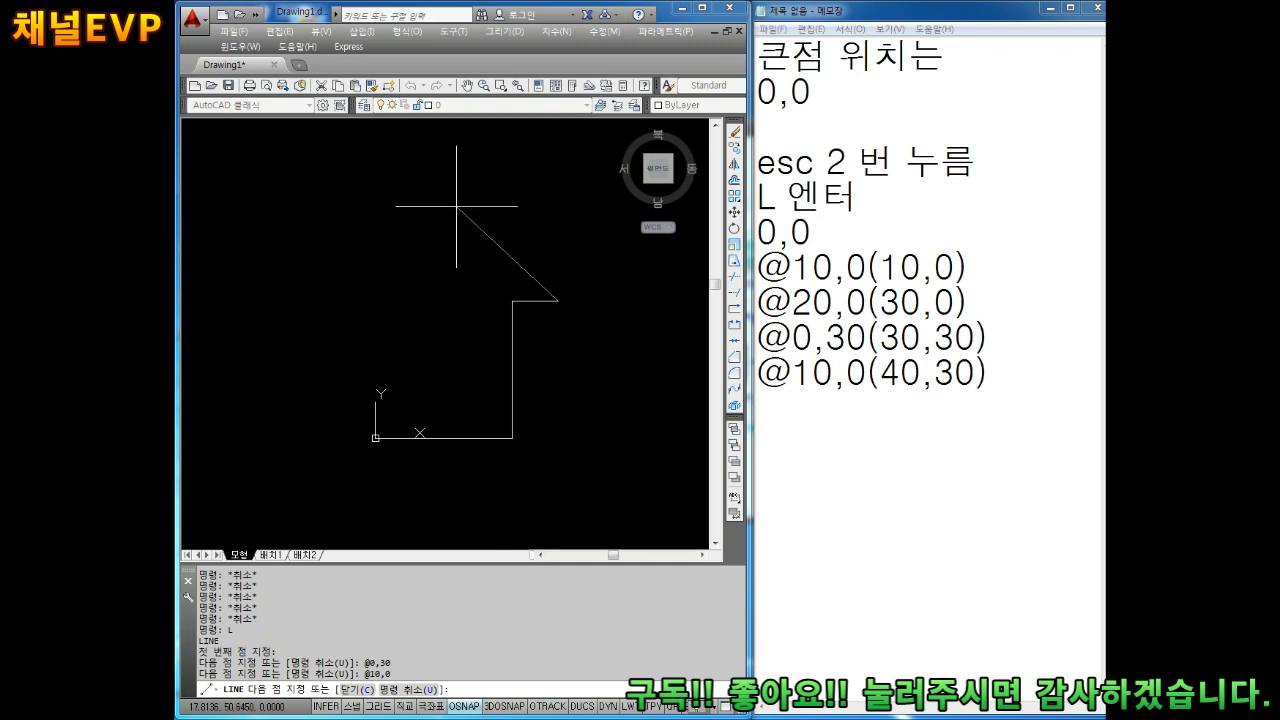
click(810, 416)
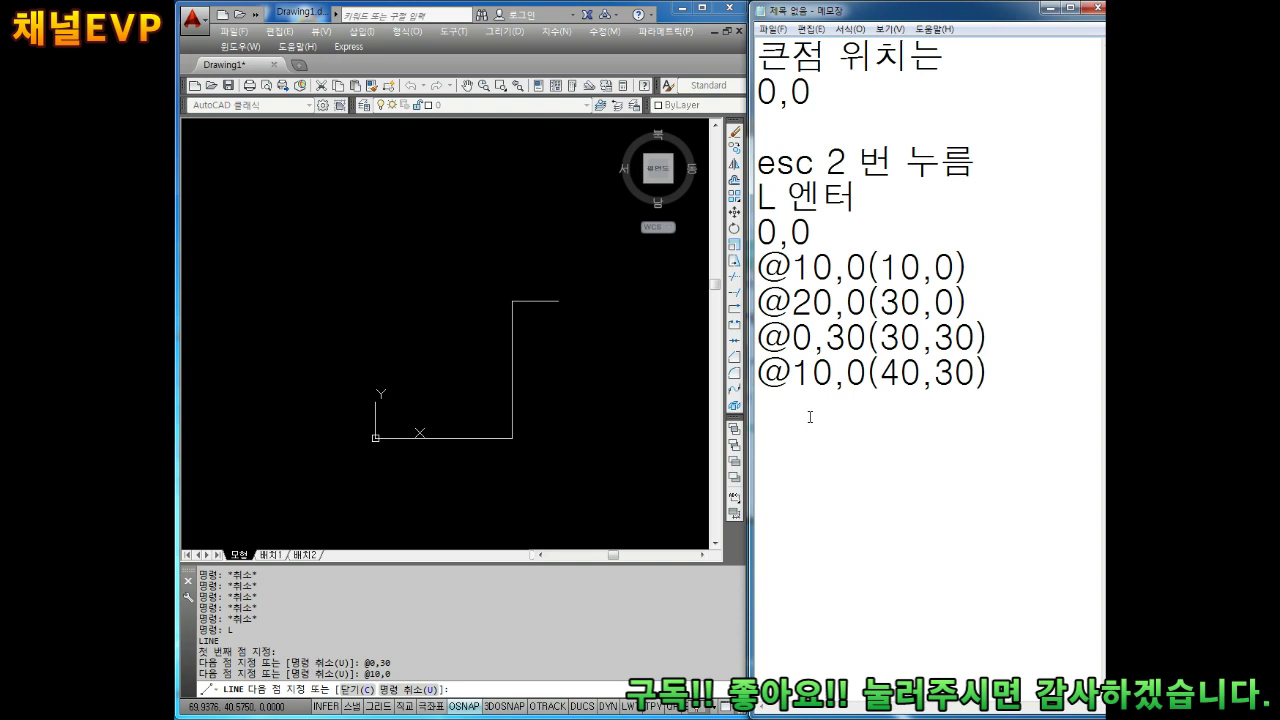
Note '@-20,20(20,50)' and draw the diagonal roof line to 20,50
text(@)
text(-20,)
text(20)
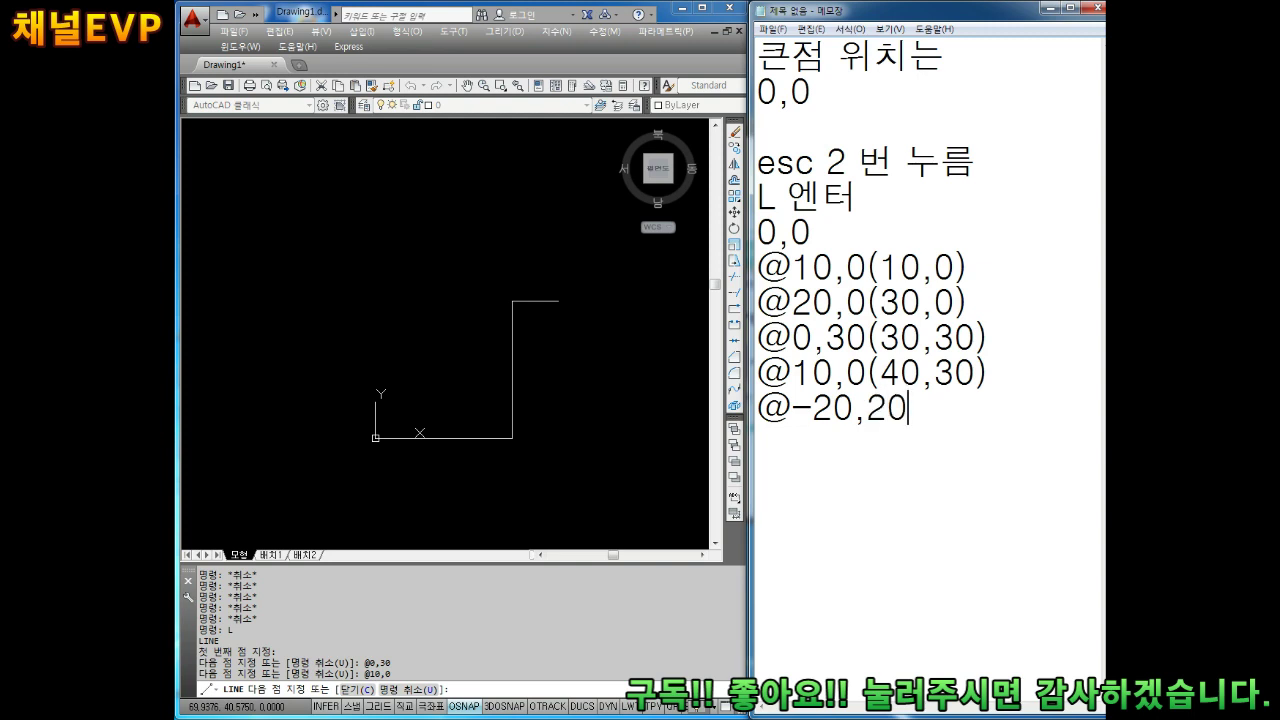
text(()
text(2)
text(0,50)
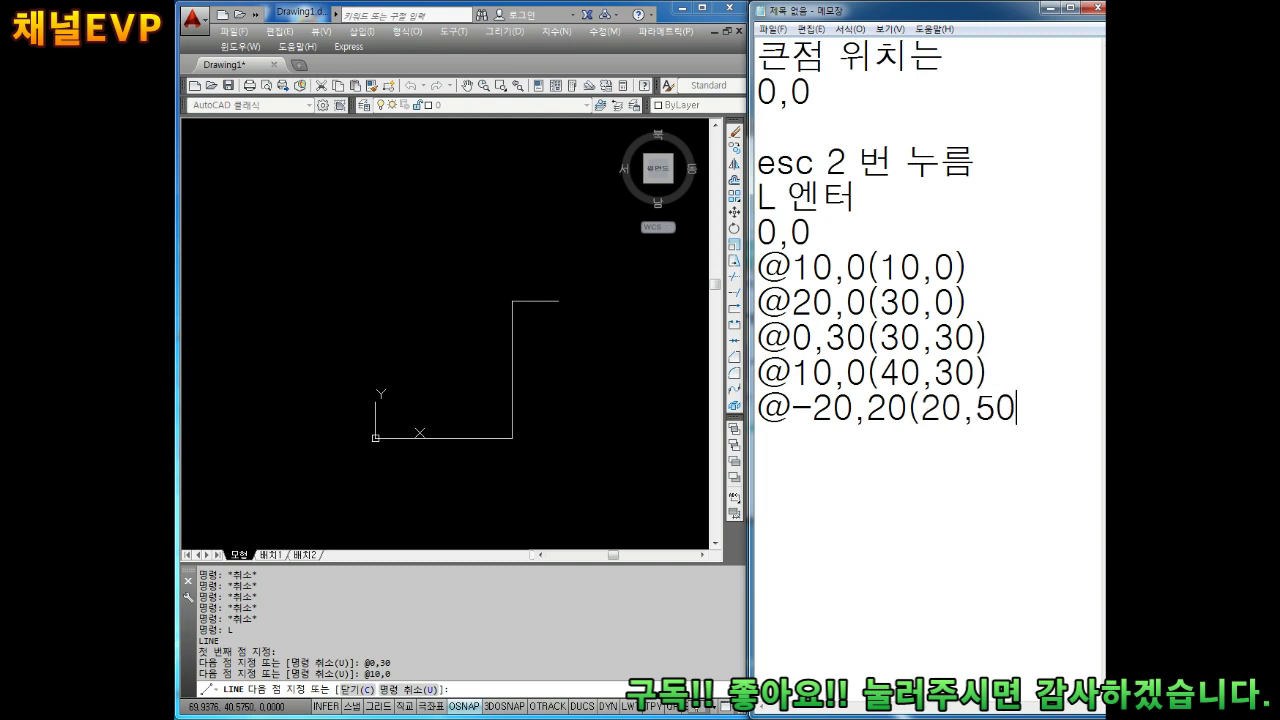
text())
key(Return)
scroll(557, 257, up, 1)
scroll(557, 257, up, 2)
middle_drag(557, 257, 561, 159)
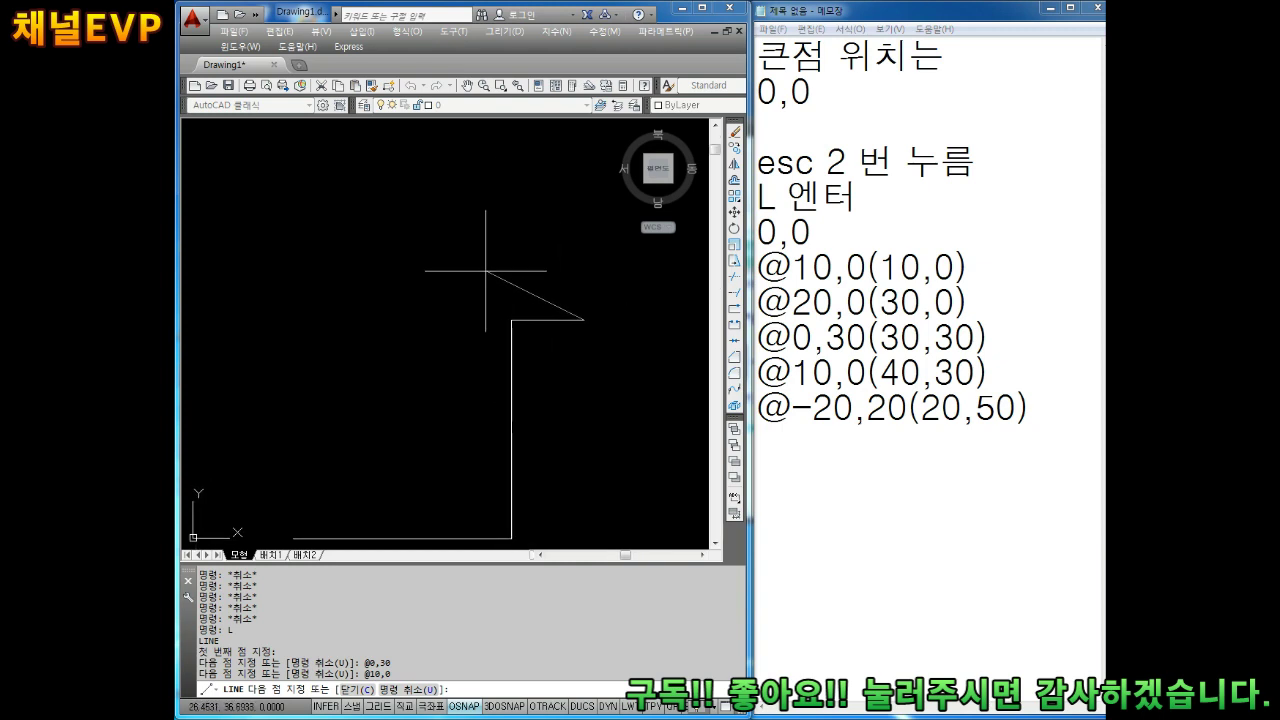
text(@-20,20)
key(Return)
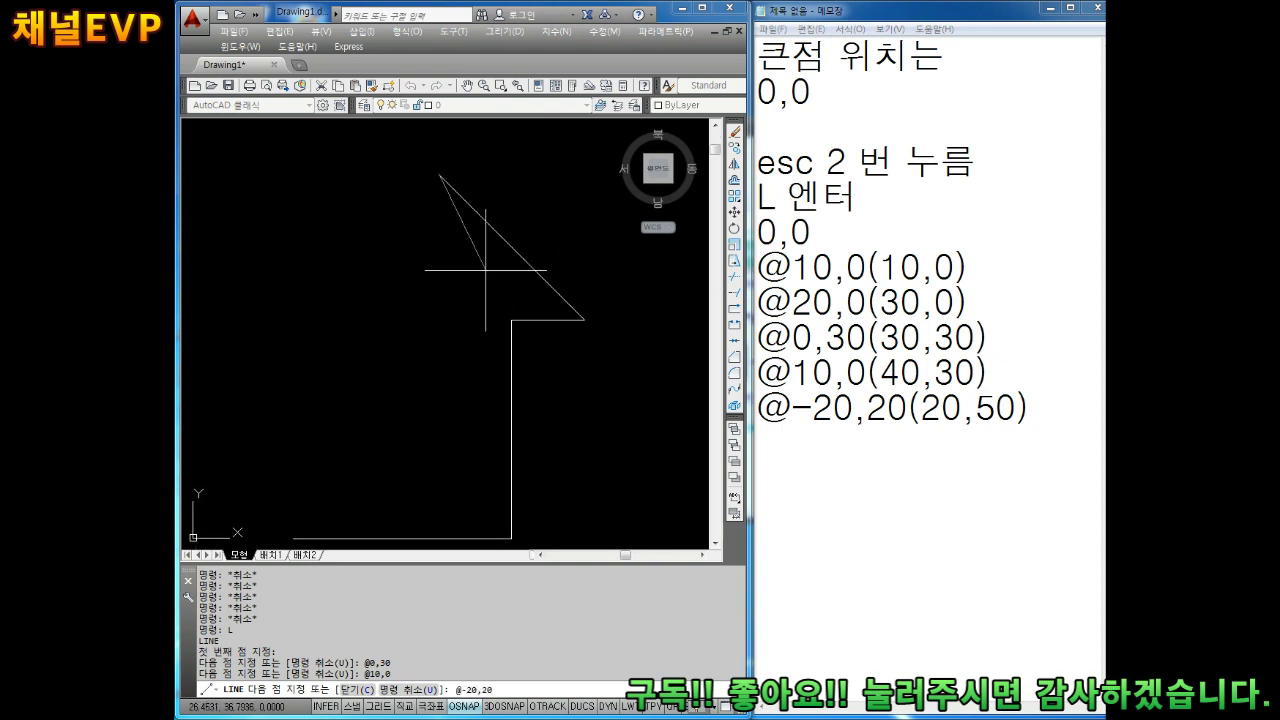
Note the step '@-10,0' and draw the flat line to 10,50
scroll(478, 272, down, 3)
middle_drag(470, 274, 517, 297)
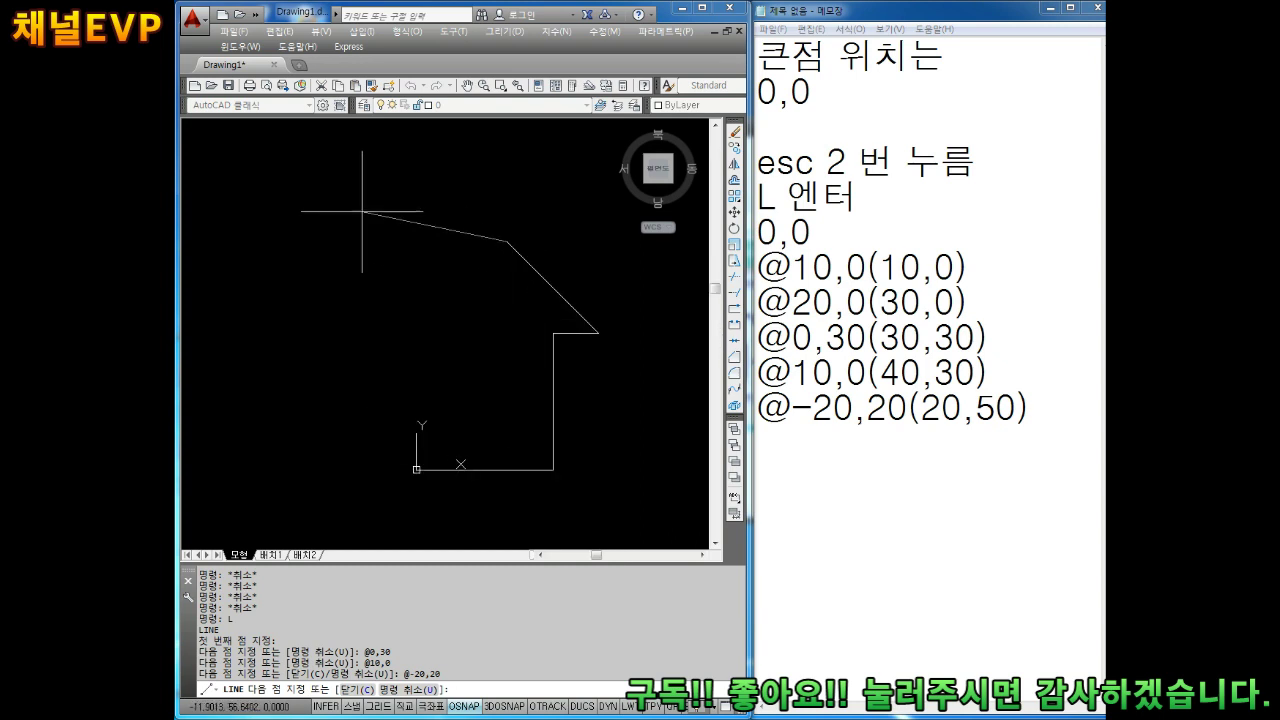
click(800, 437)
text(@)
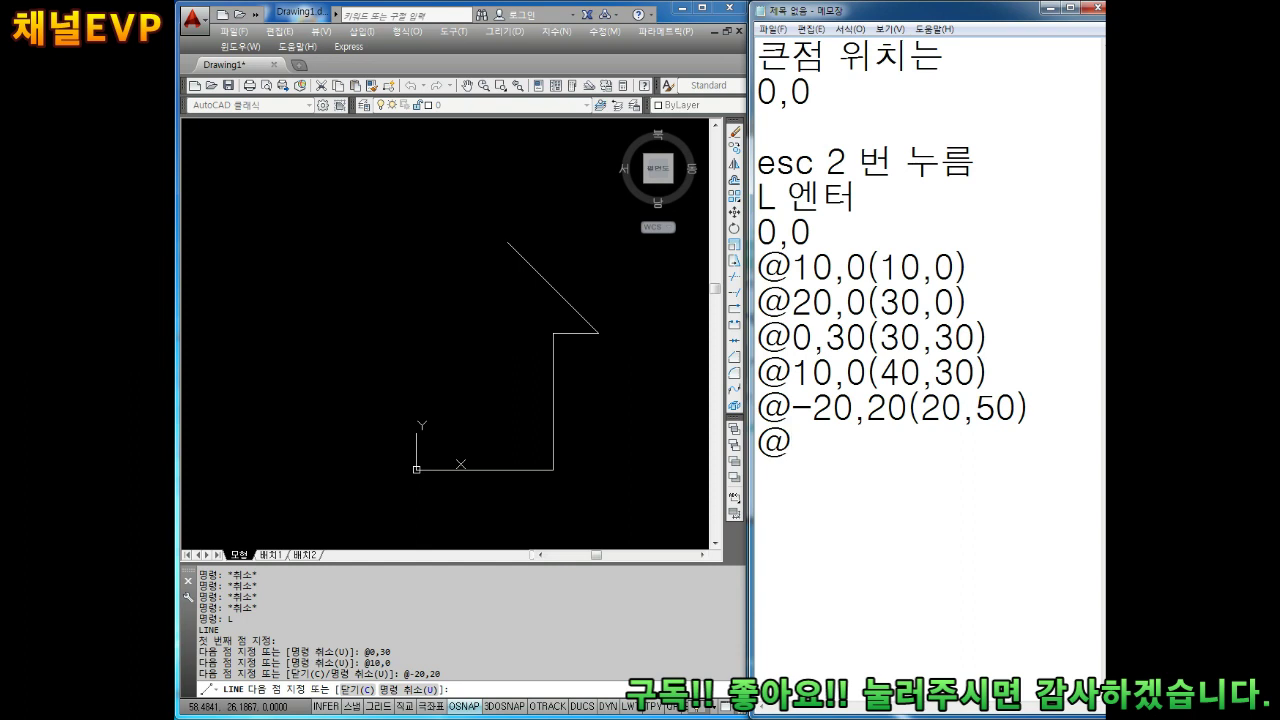
text(-10,0)
key(Return)
key(alt+Tab)
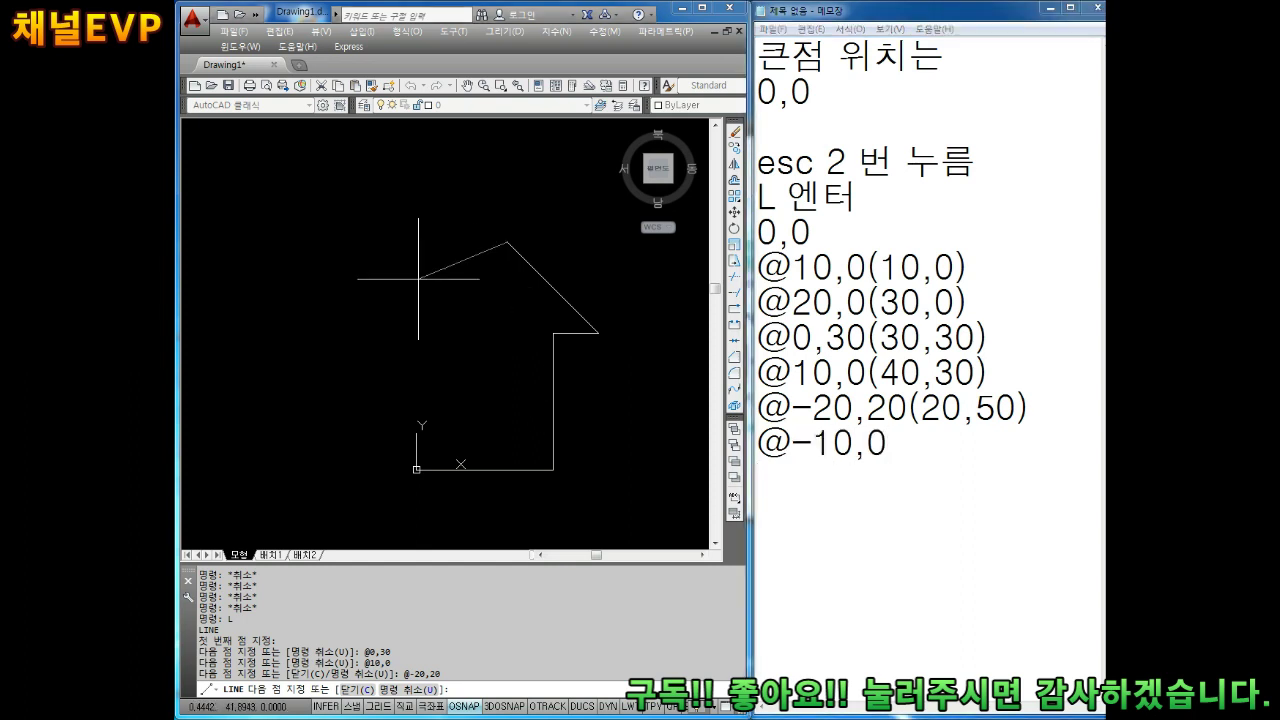
text(-10,0)
key(Return)
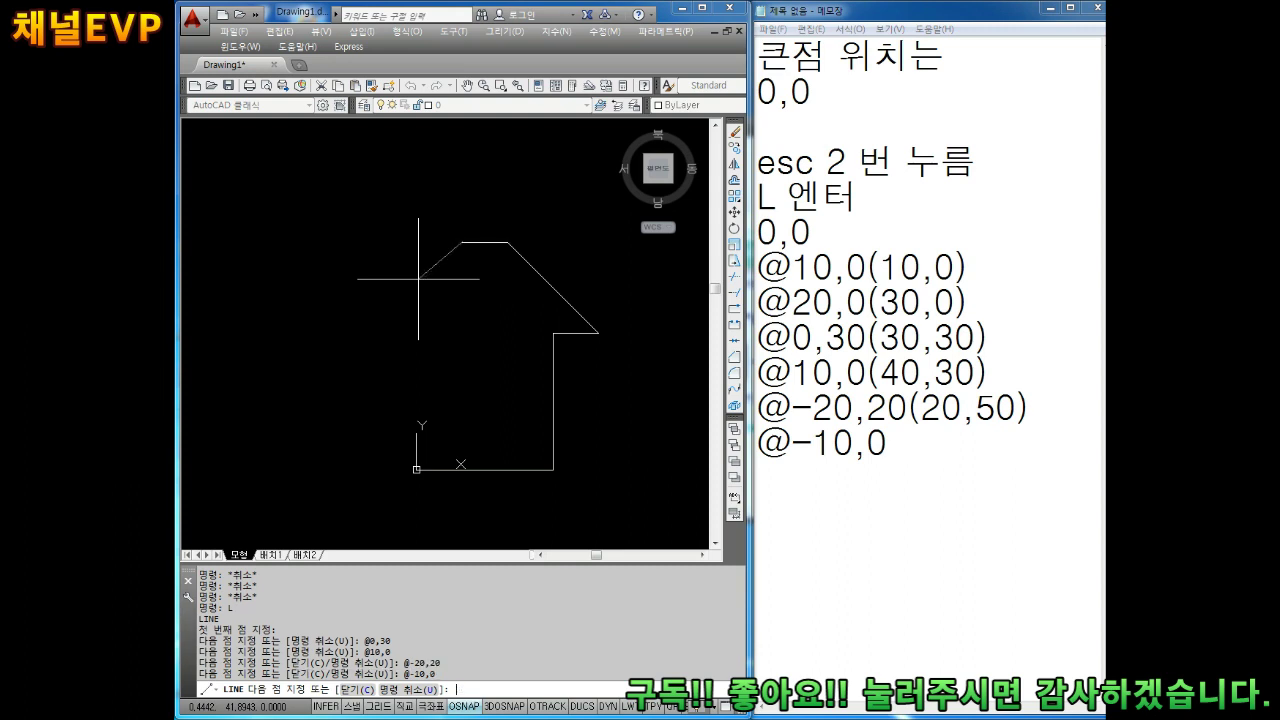
Complete the note as '@-10,0(10,50)' and log the next step '@0,-15(10,35)'
click(902, 432)
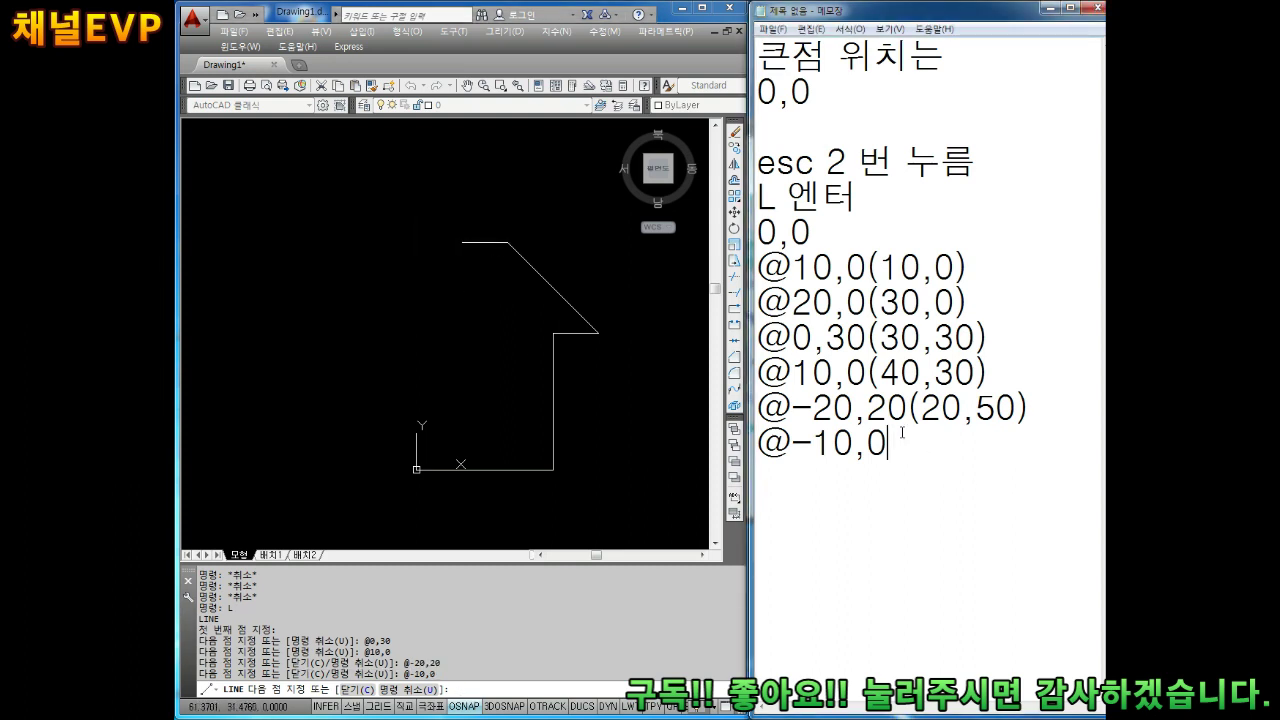
text((10)
text(,50))
key(Return)
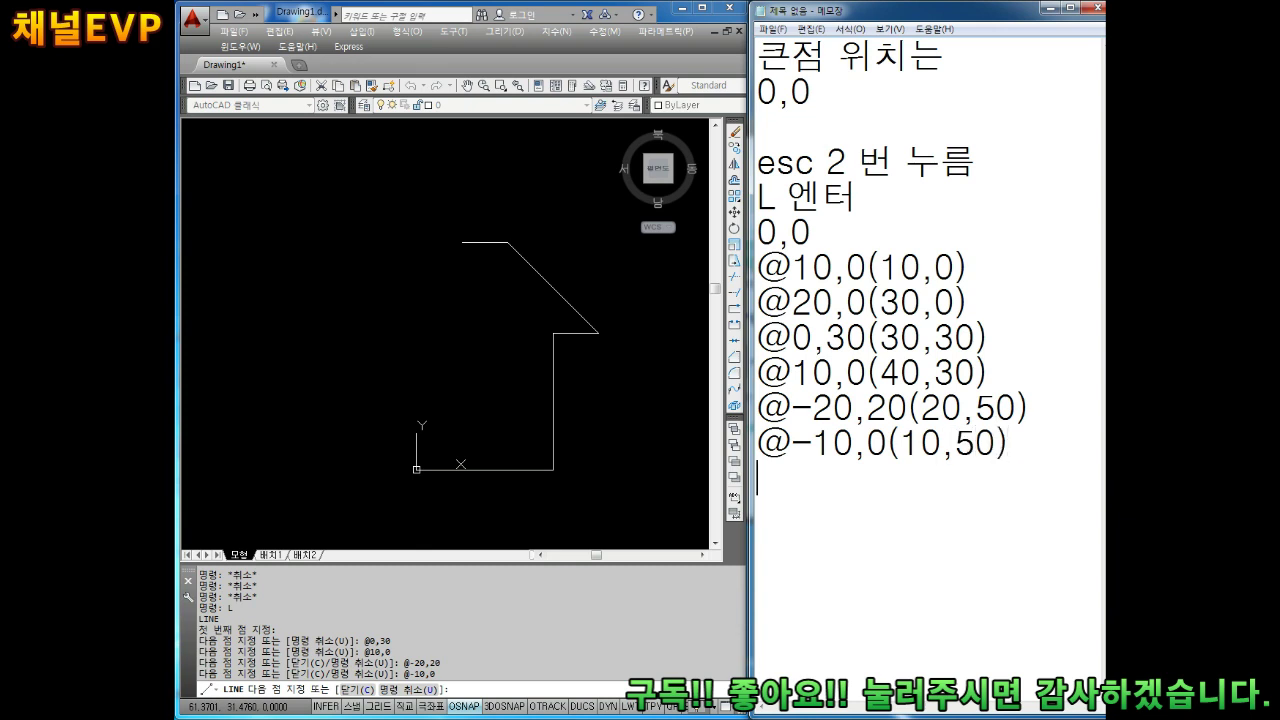
text(@)
text(0)
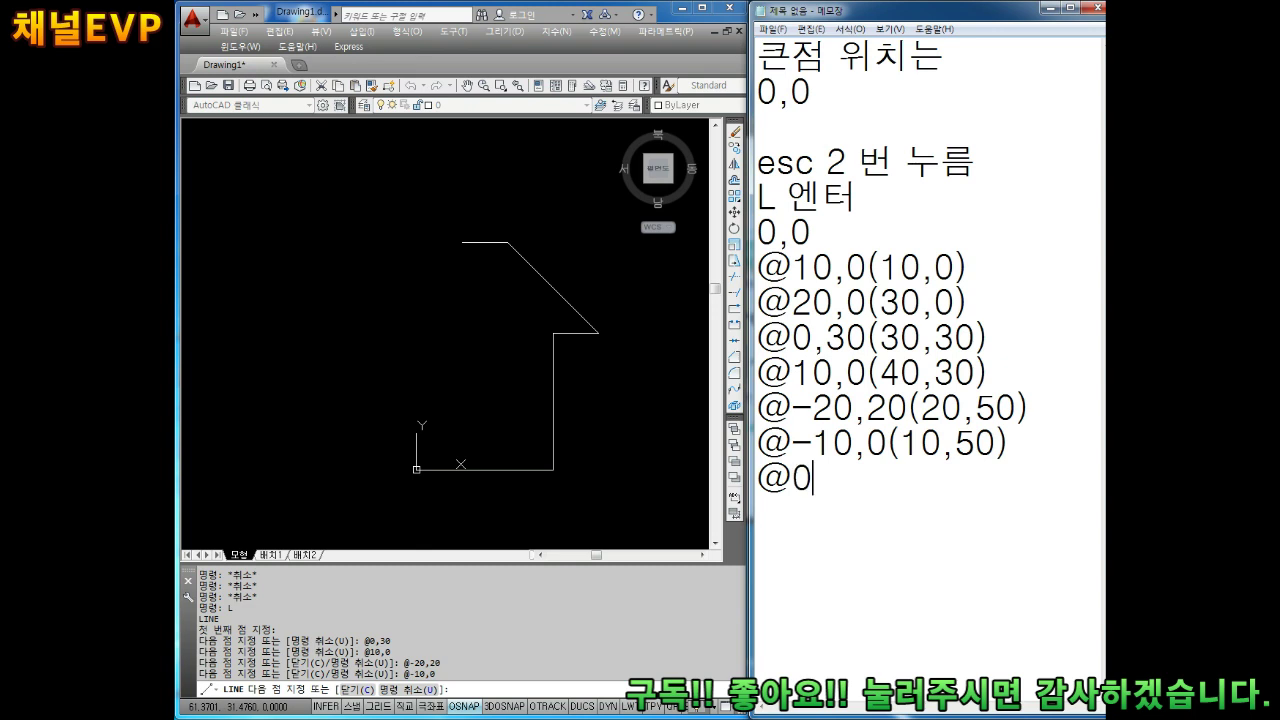
text(,-15)
text(()
text(1)
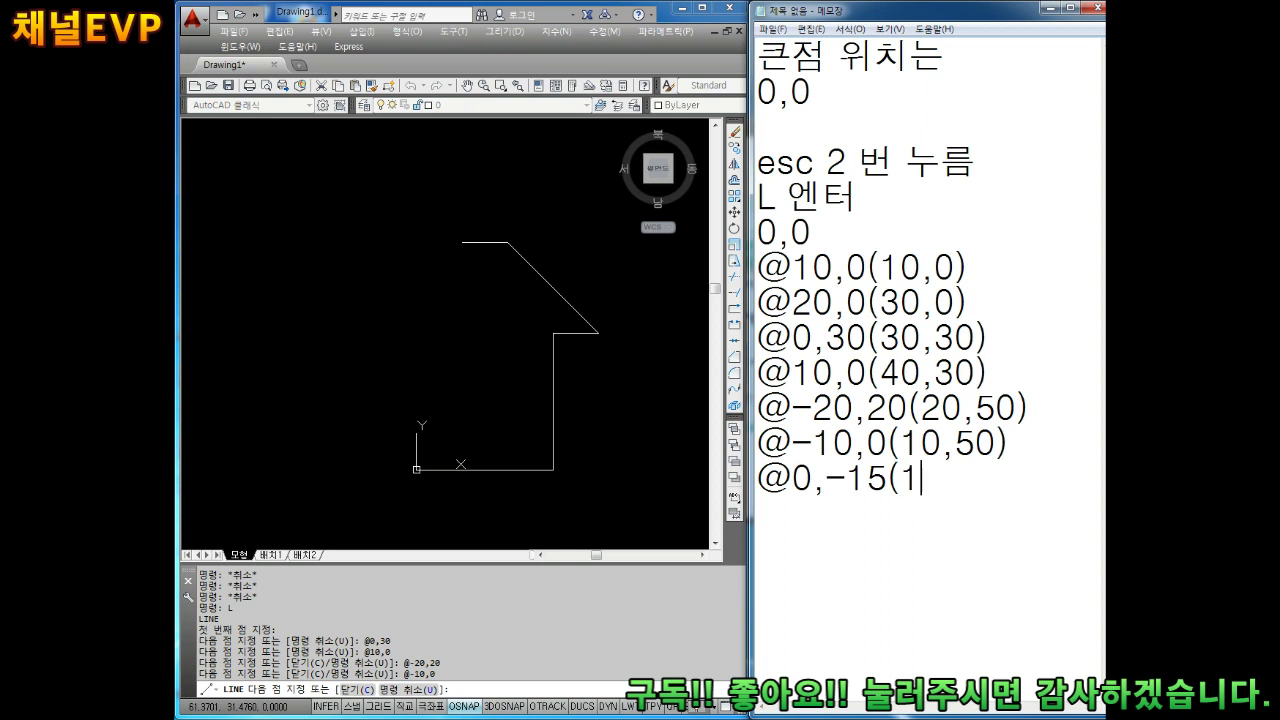
text(0,)
text(35)
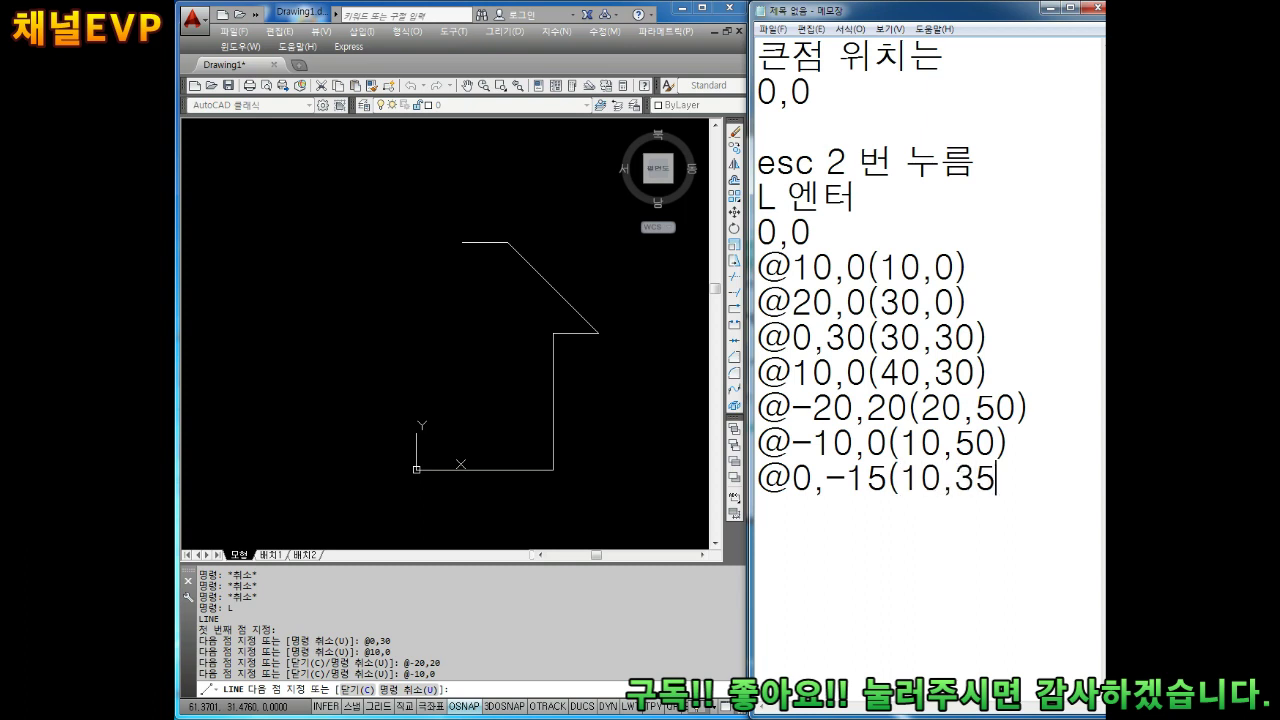
text())
Draw the line 15 down to 10,35 and 10 left to 0,35, noting '@-10,0(0,35)'
key(Return)
click(600, 400)
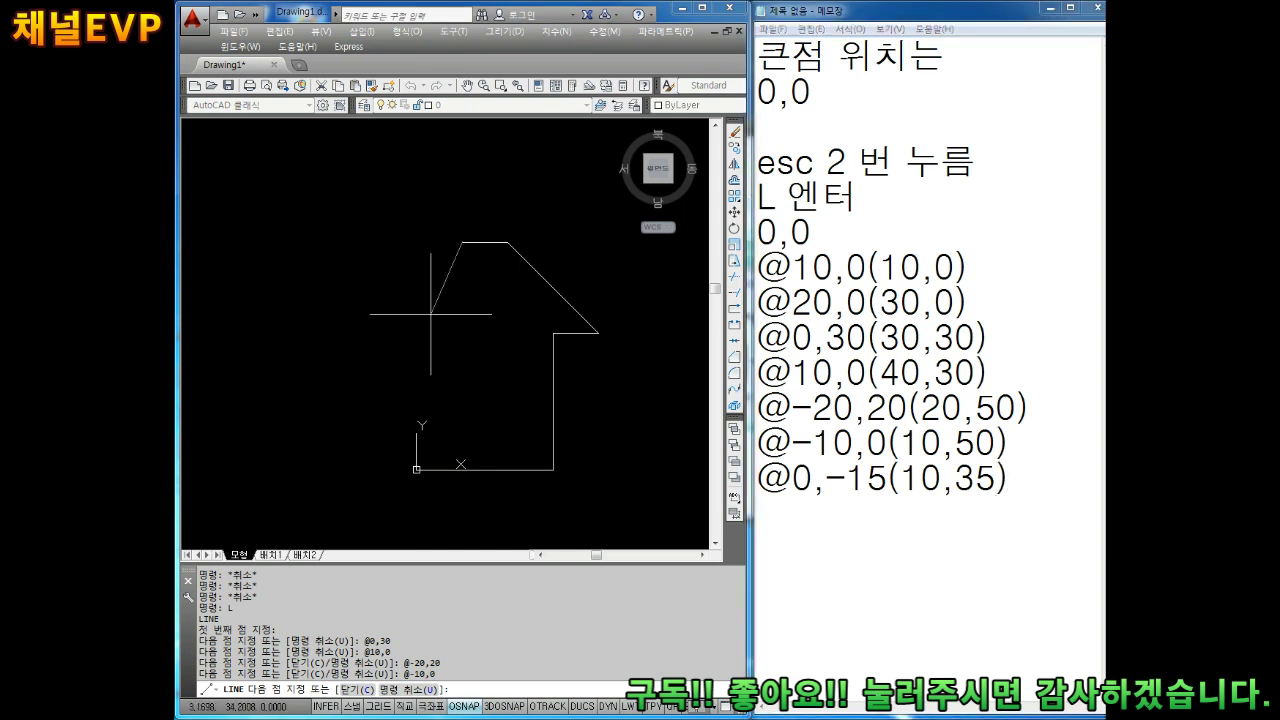
key(Tab)
text(@0,-15)
key(Return)
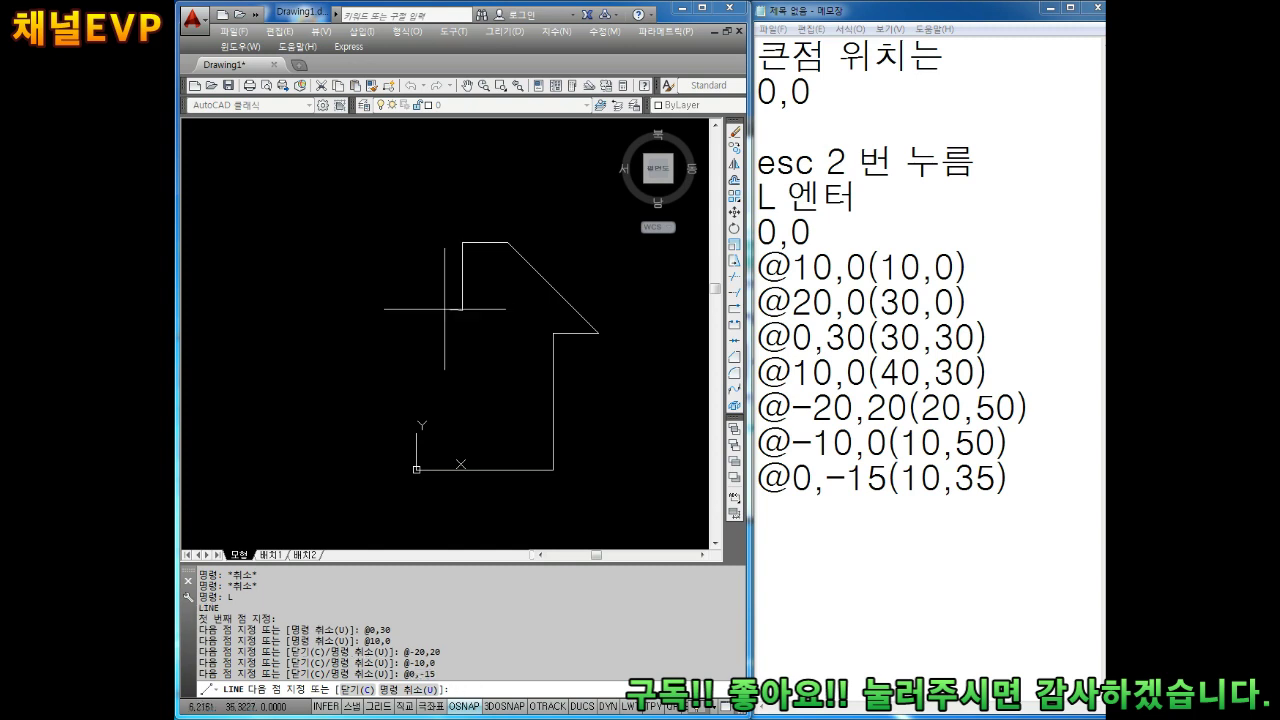
click(777, 514)
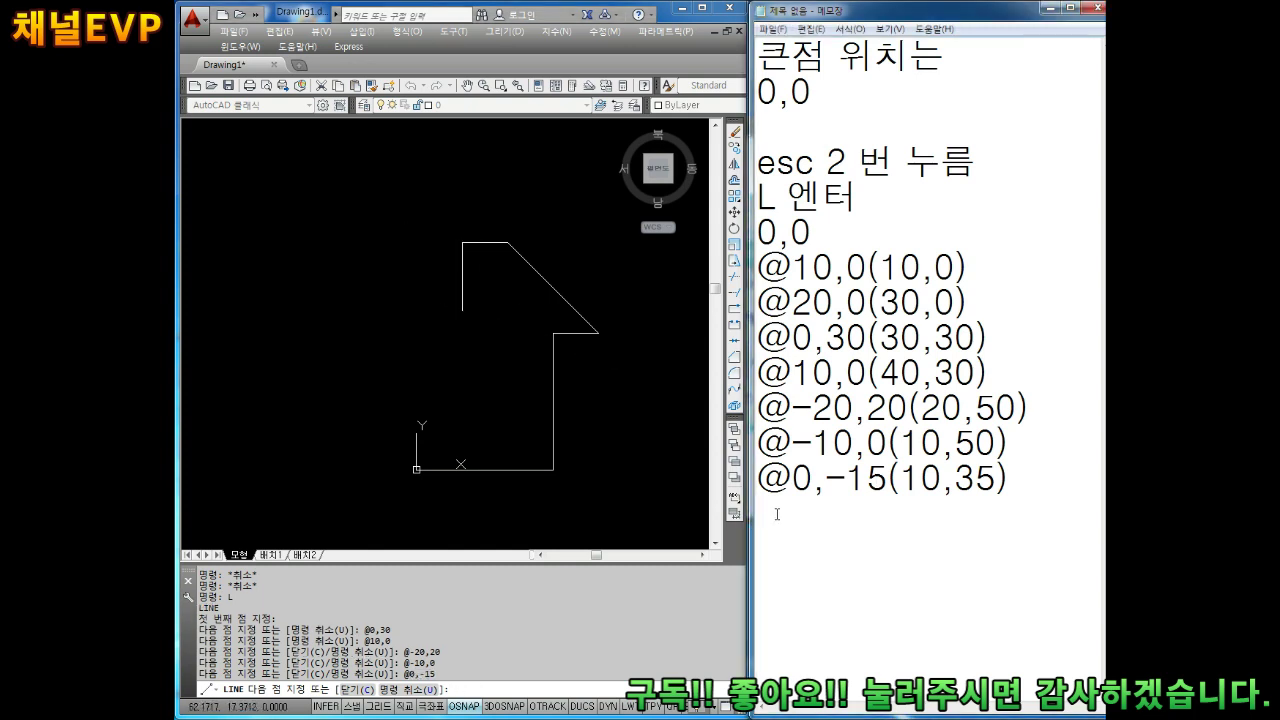
text(@-10)
text(,0)
text((0,3)
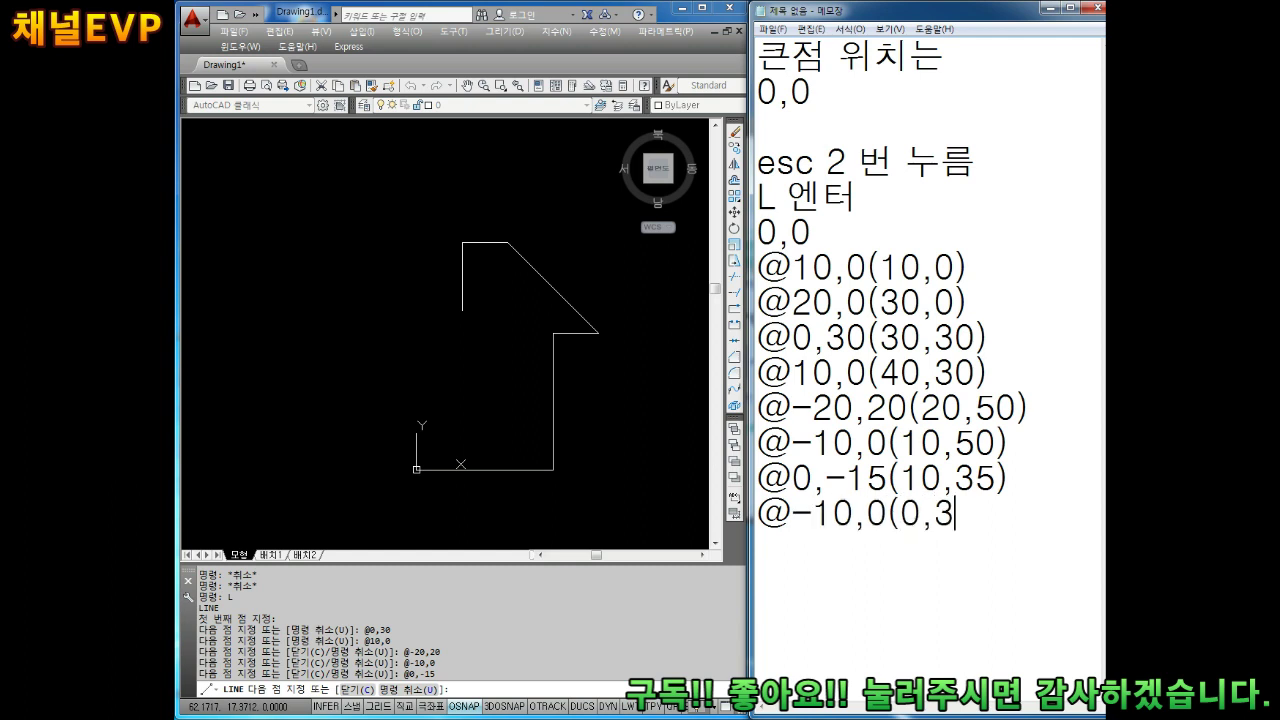
text(5))
key(Return)
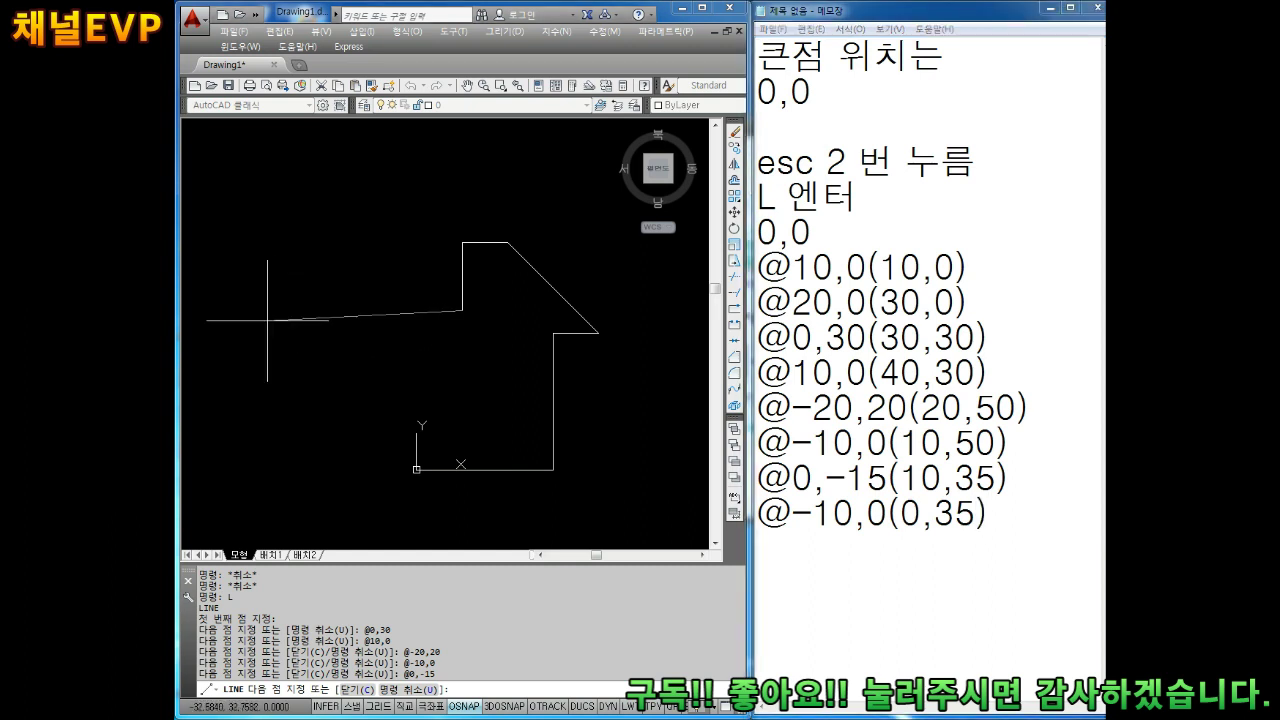
text(@-10)
key(Return)
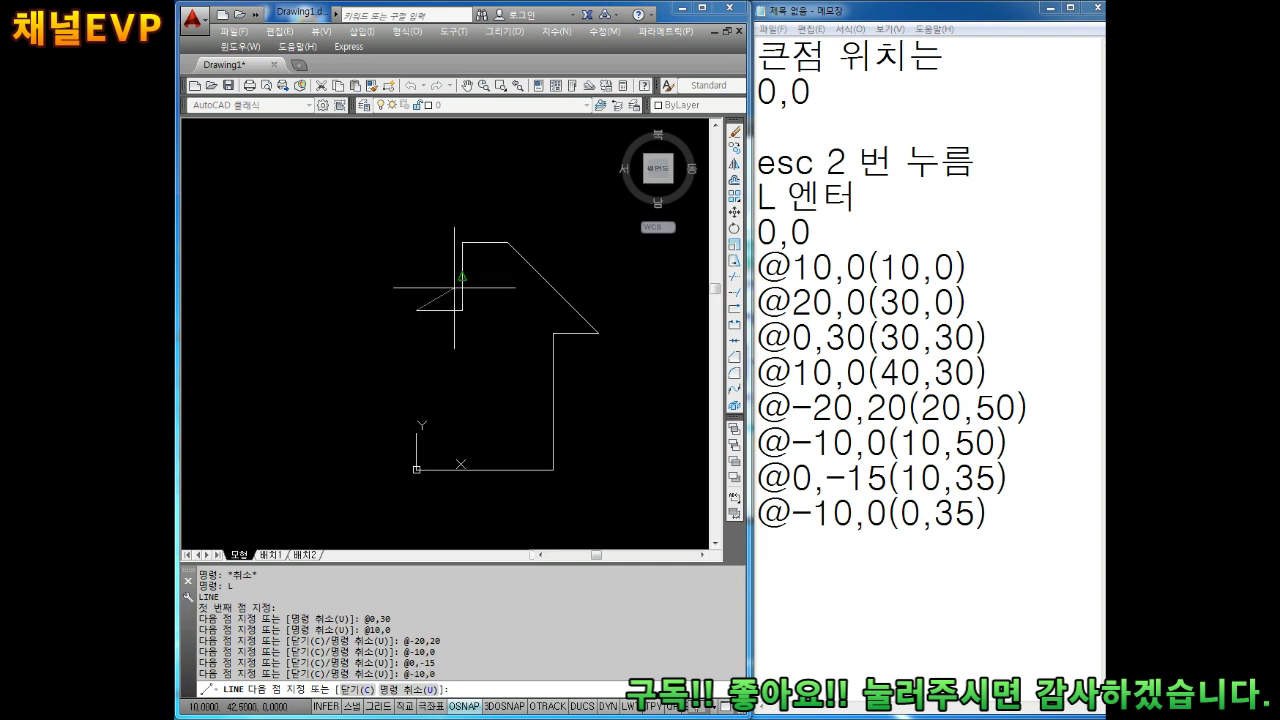
click(796, 566)
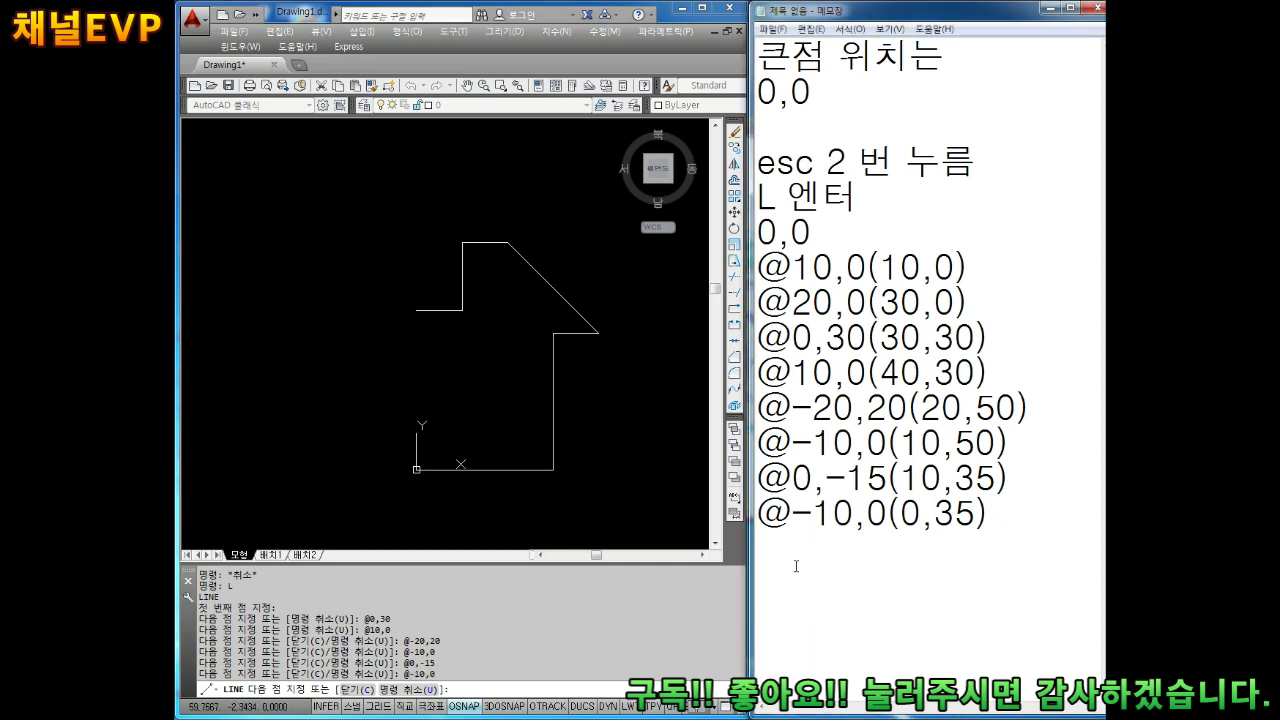
key(BackSpace)
text(@)
text(0,-20)
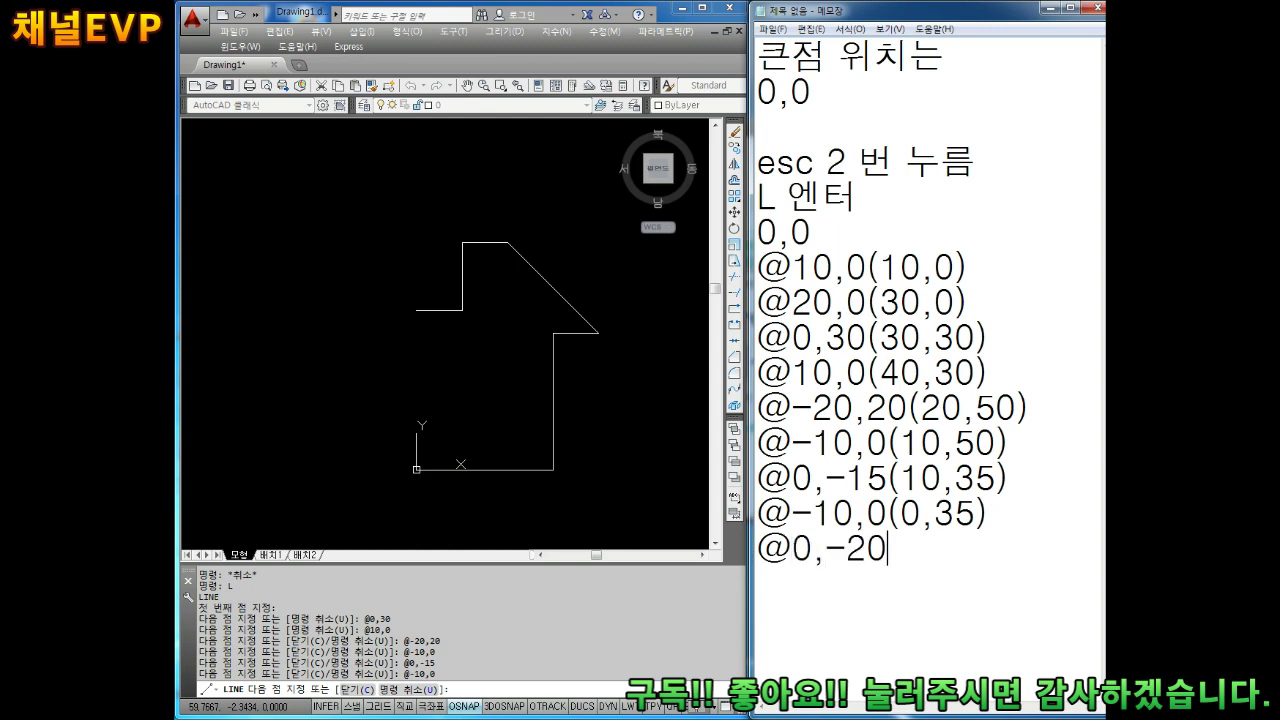
text(()
text(0,15)
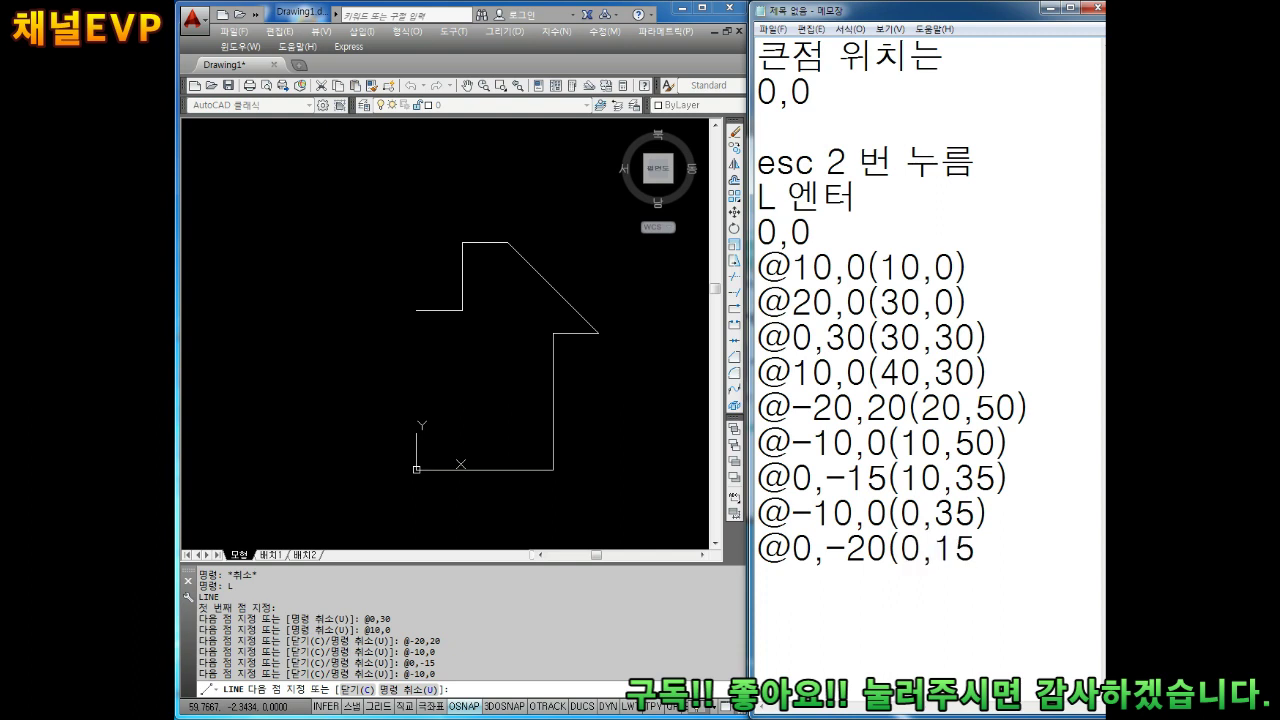
text())
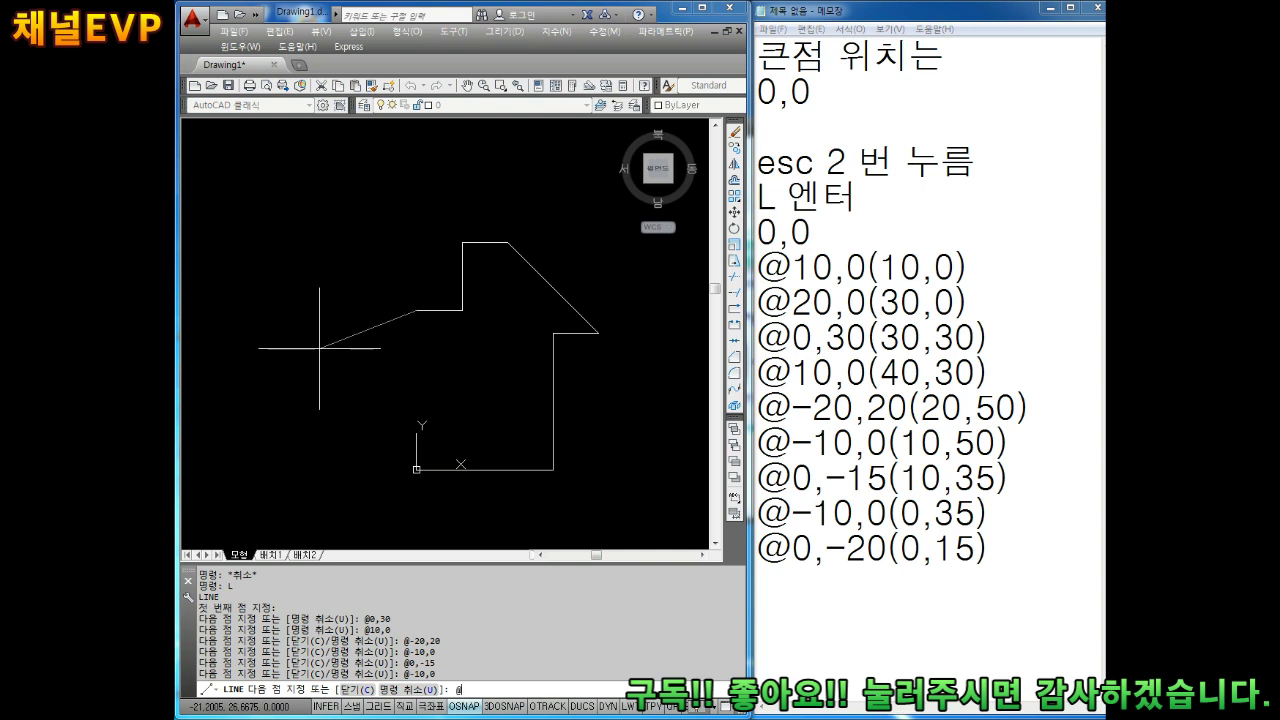
text(@0,-20)
key(Return)
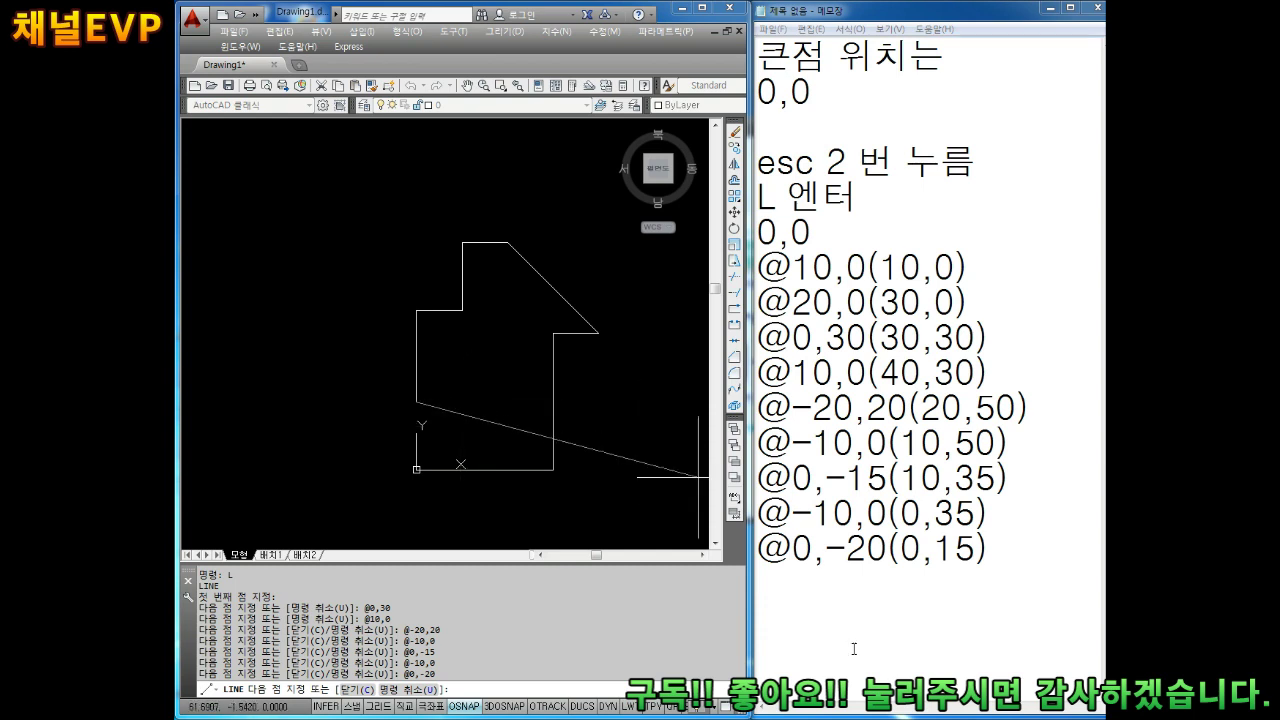
click(814, 592)
text(@)
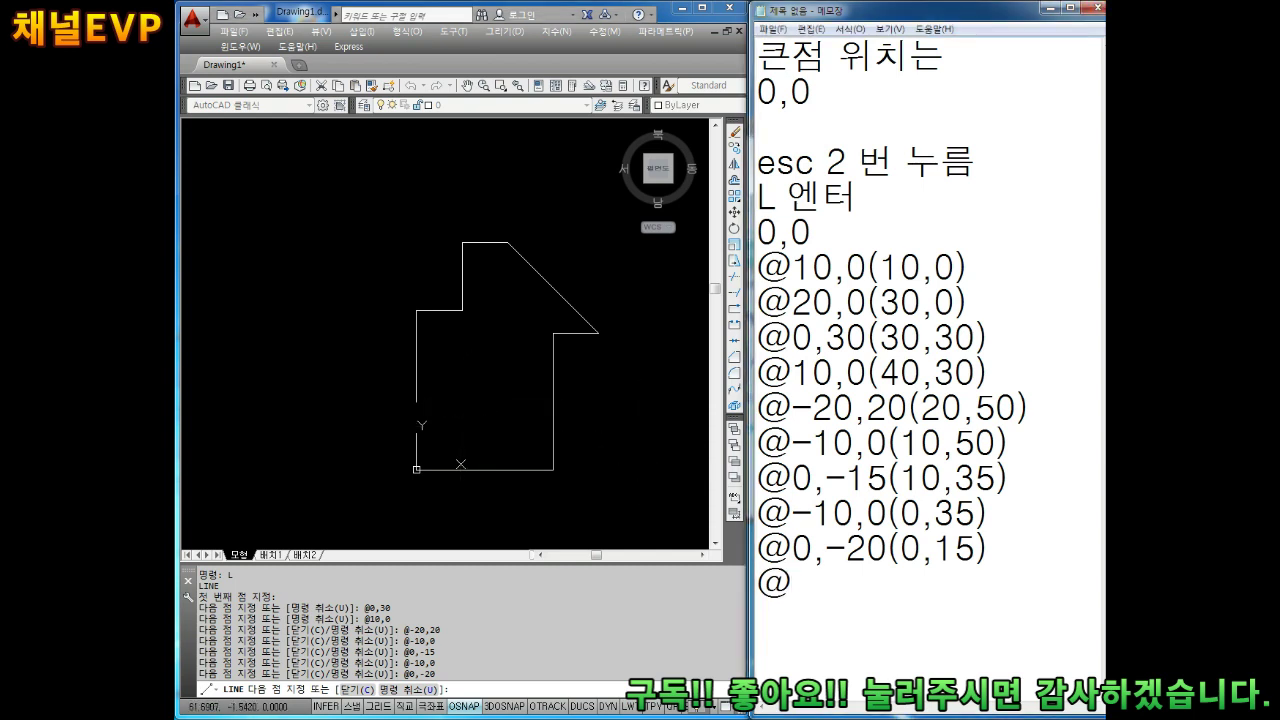
text(10)
text(,0()
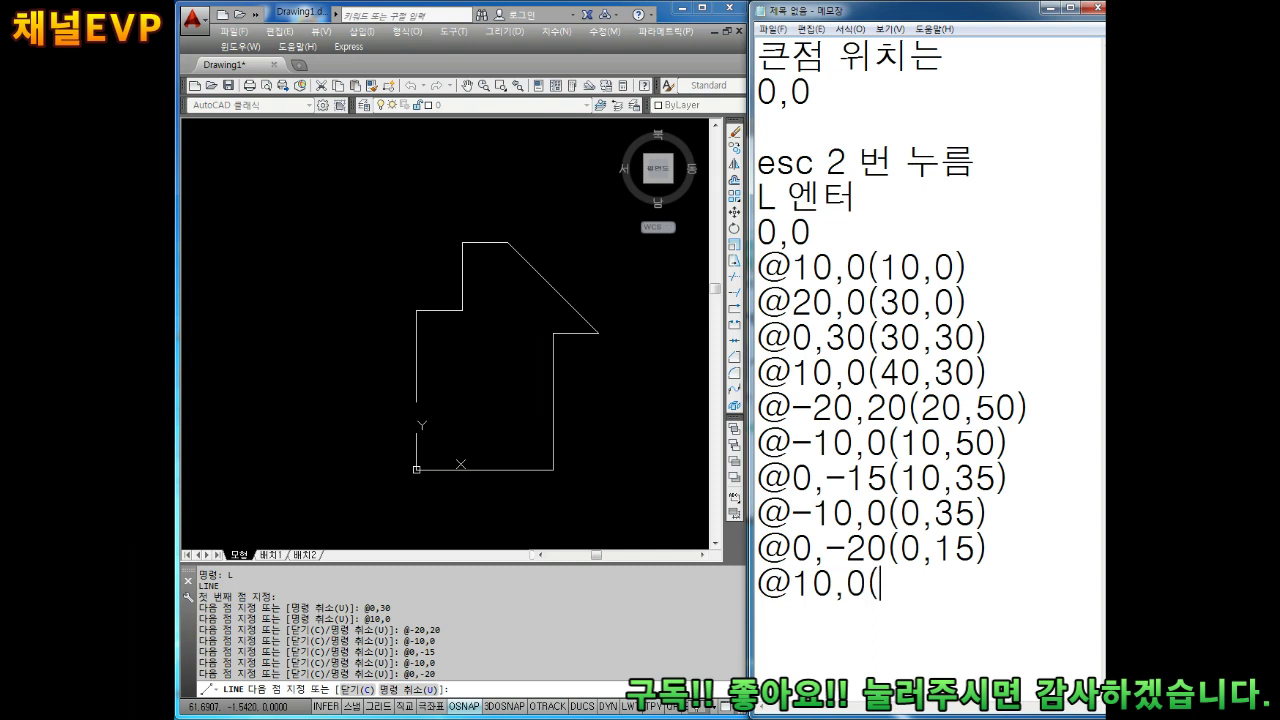
text(10,15)
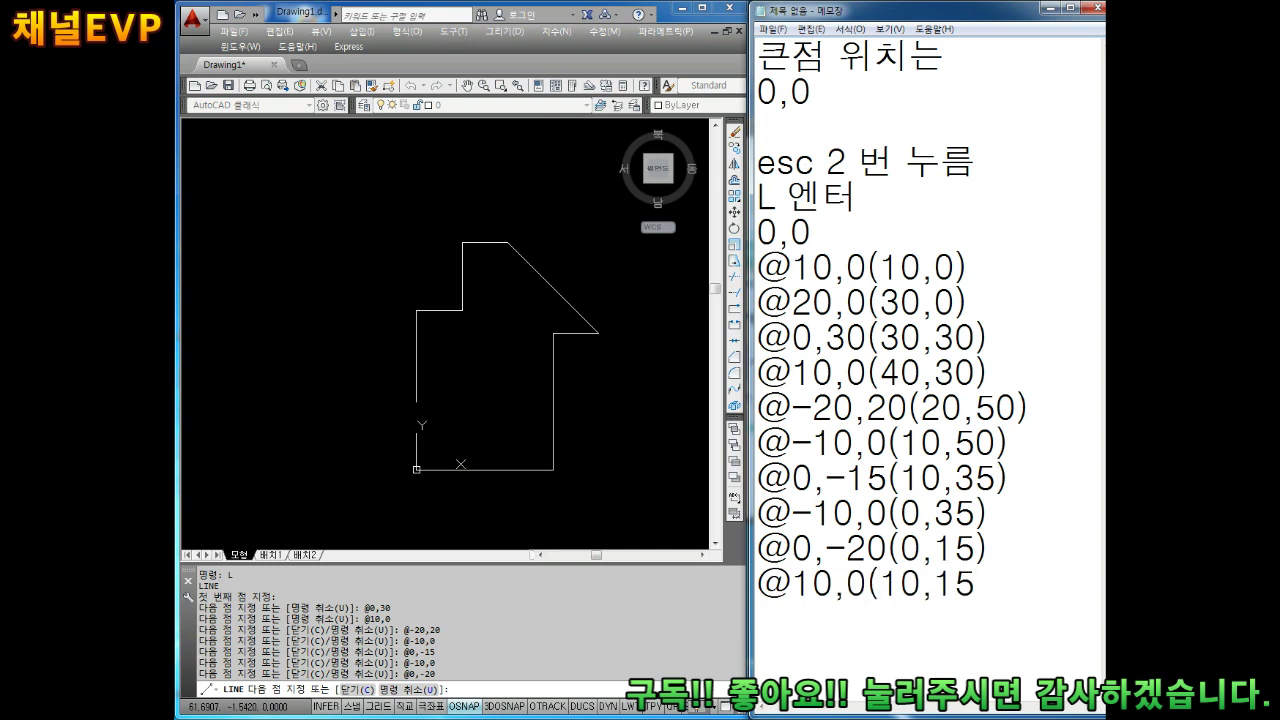
text())
key(Return)
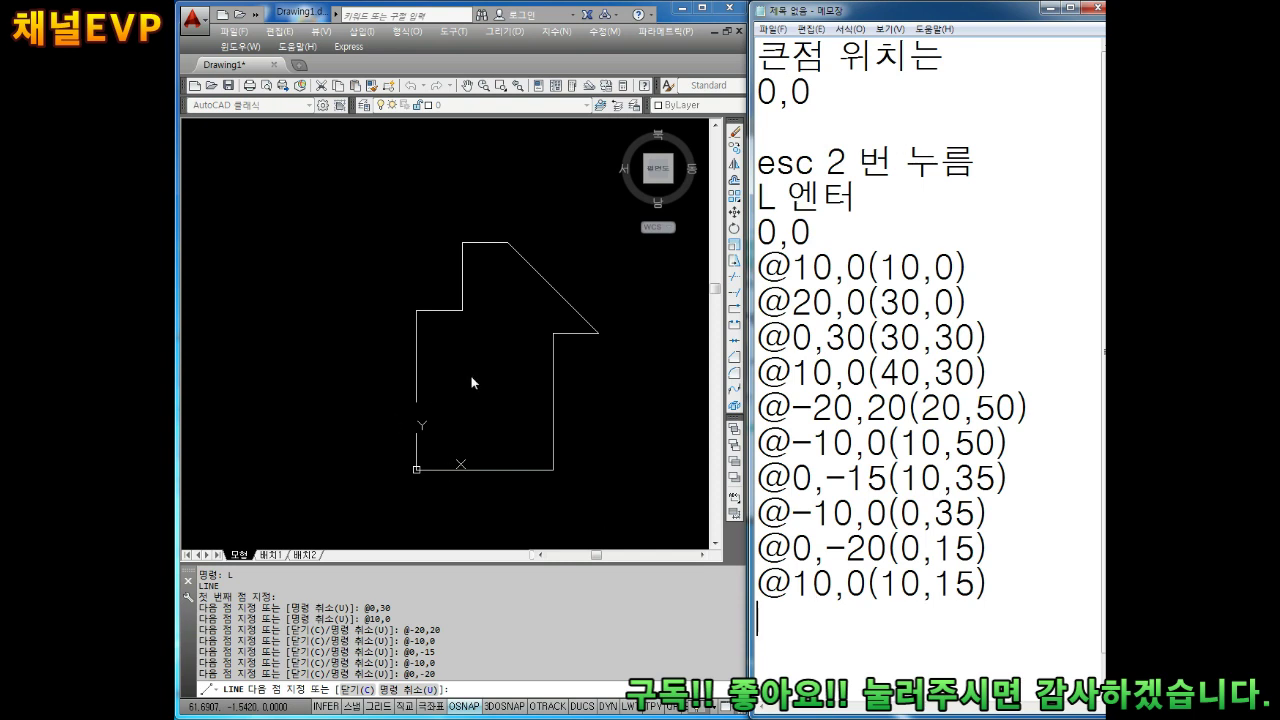
click(471, 376)
text(10)
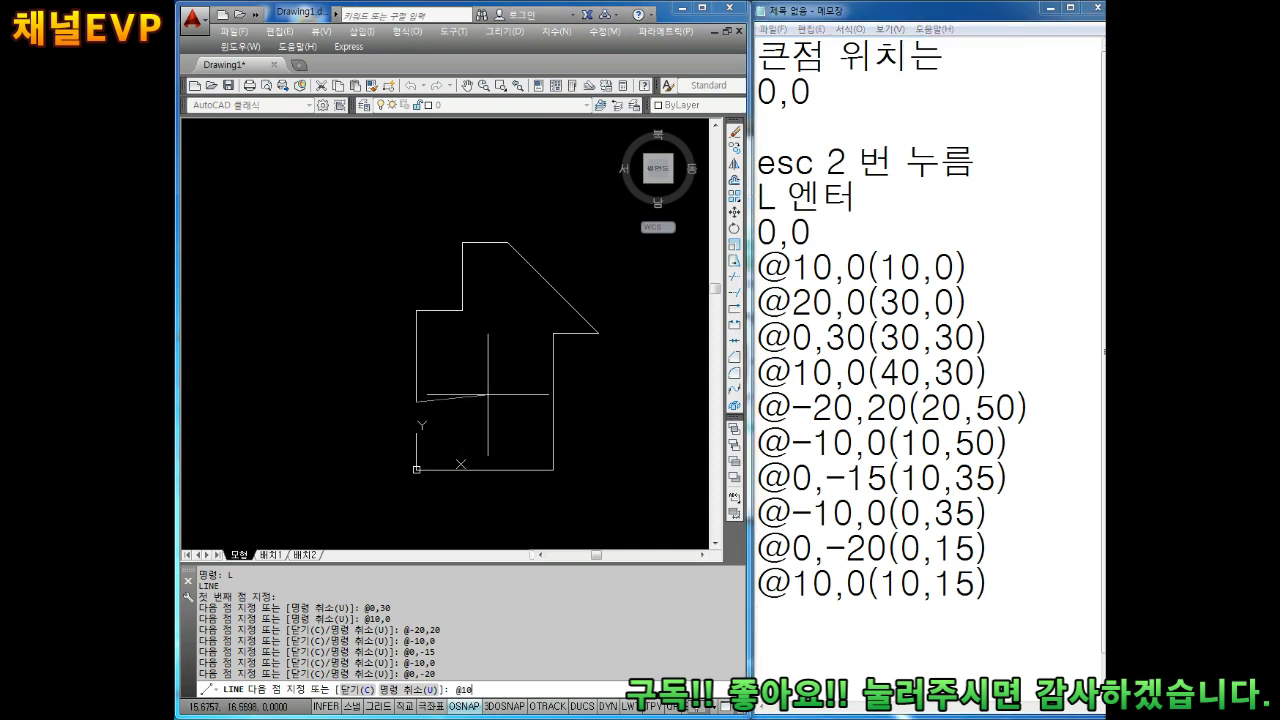
text(,0)
key(Return)
Log '@0,-15(10,0)' and draw the final line down to 10,0, closing the outline
middle_drag(614, 538, 609, 469)
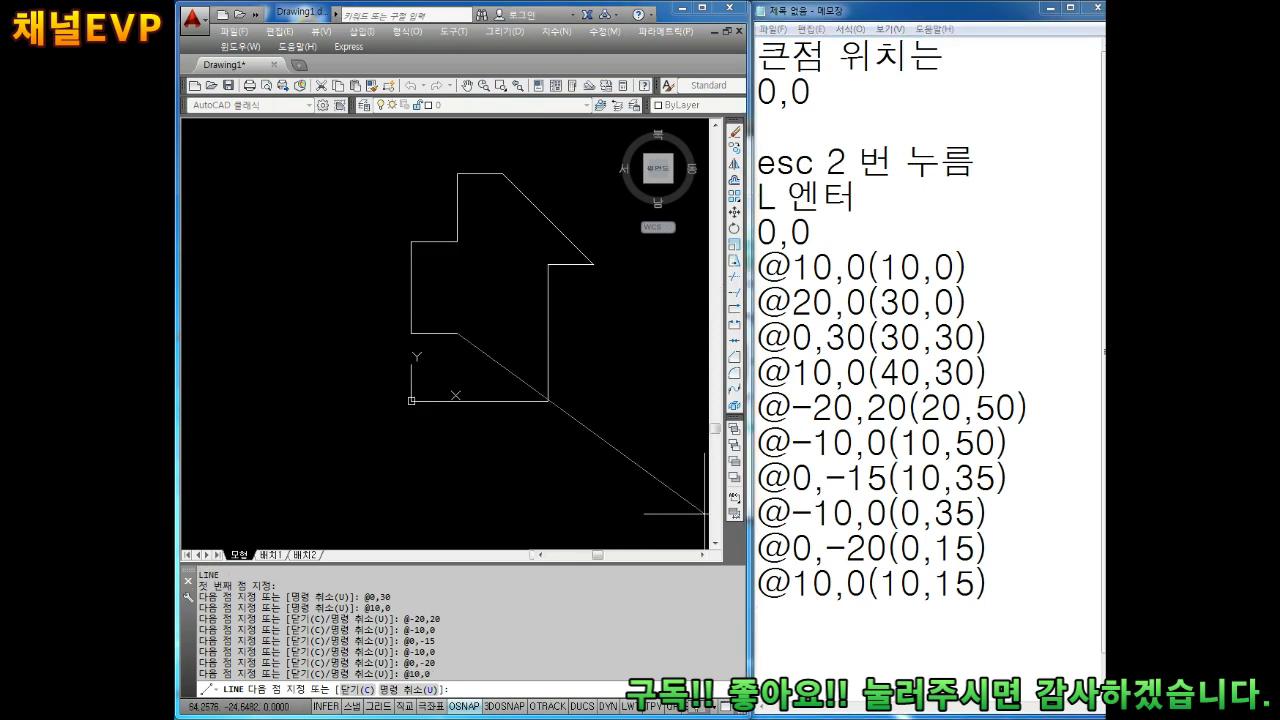
click(789, 626)
text(@)
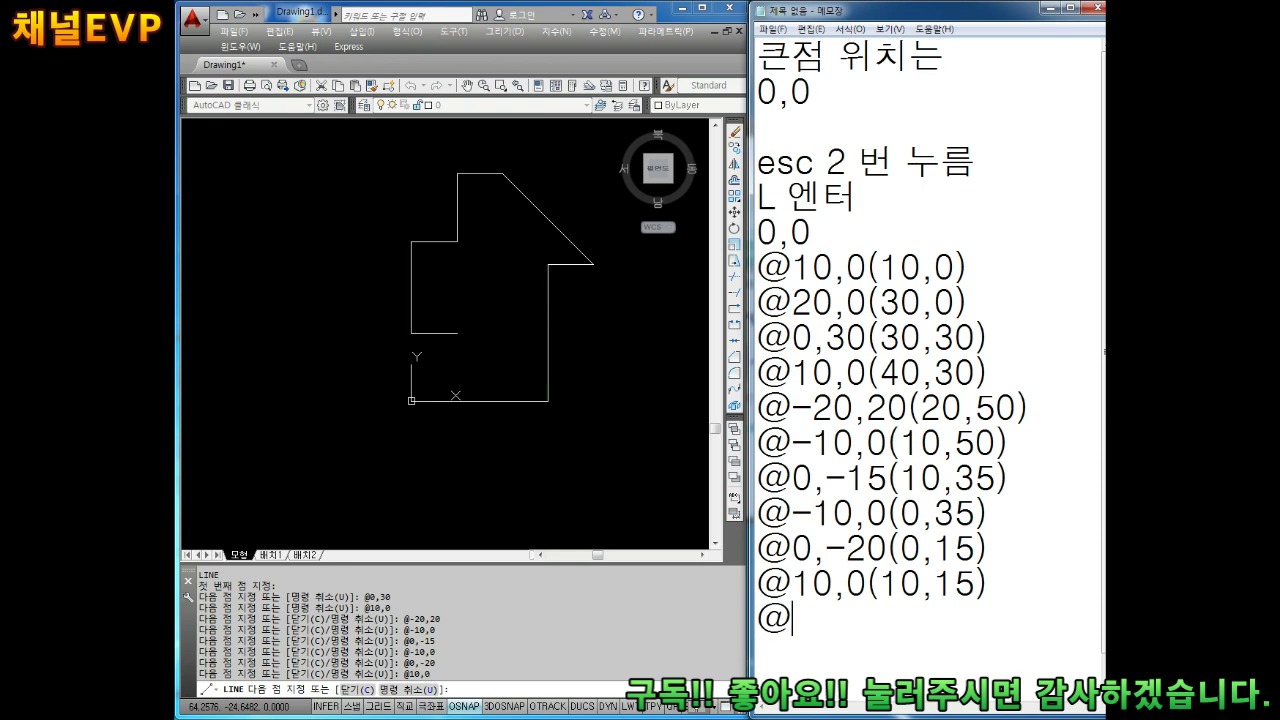
text(0,-)
text(15()
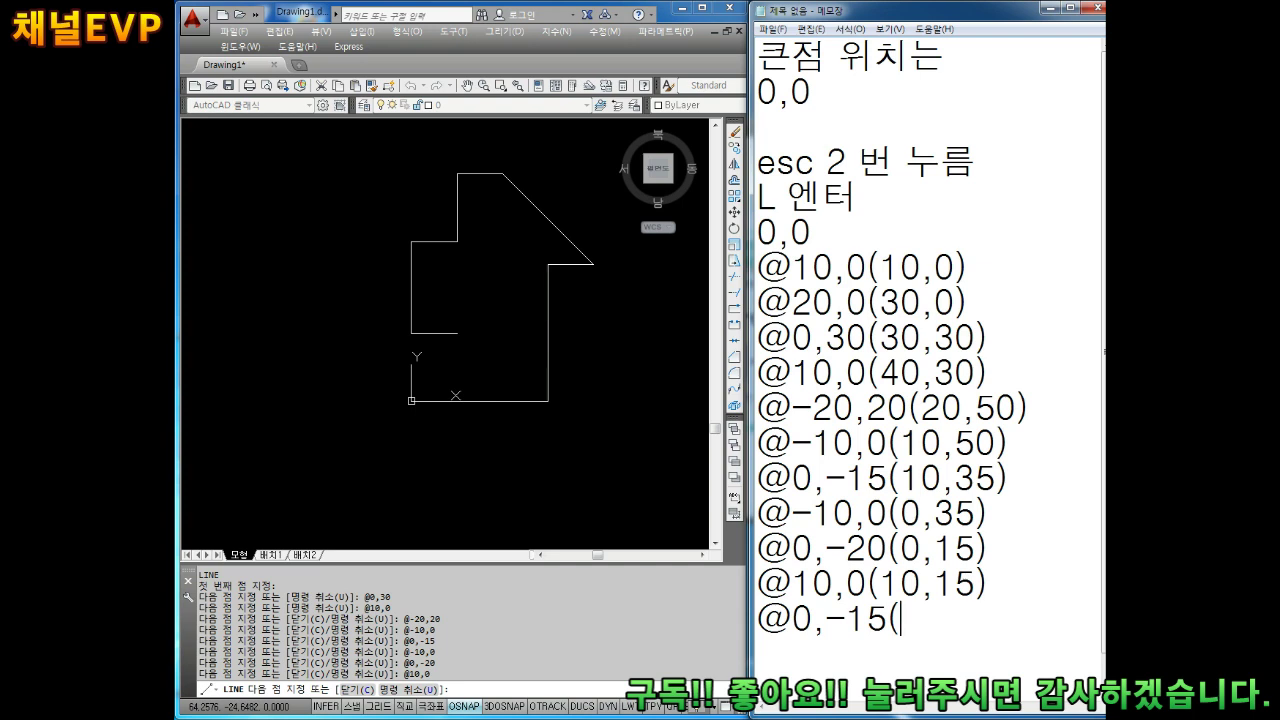
text(10,)
text(0))
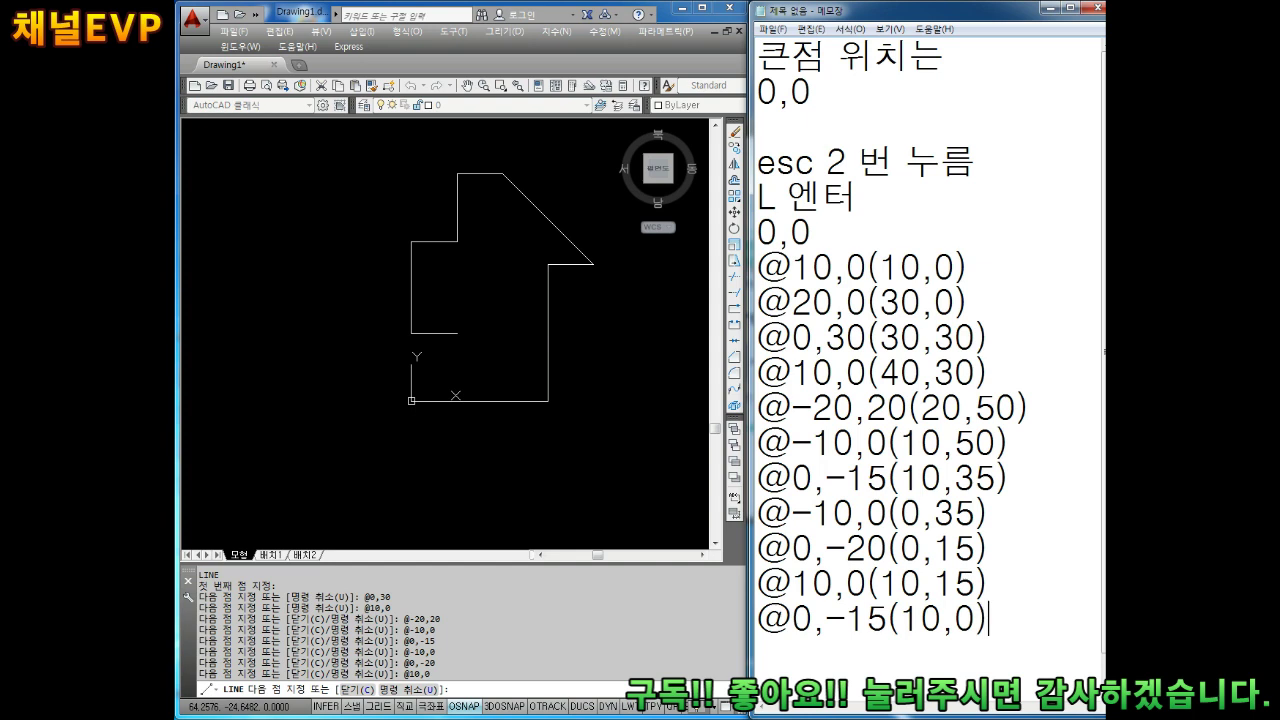
click(511, 464)
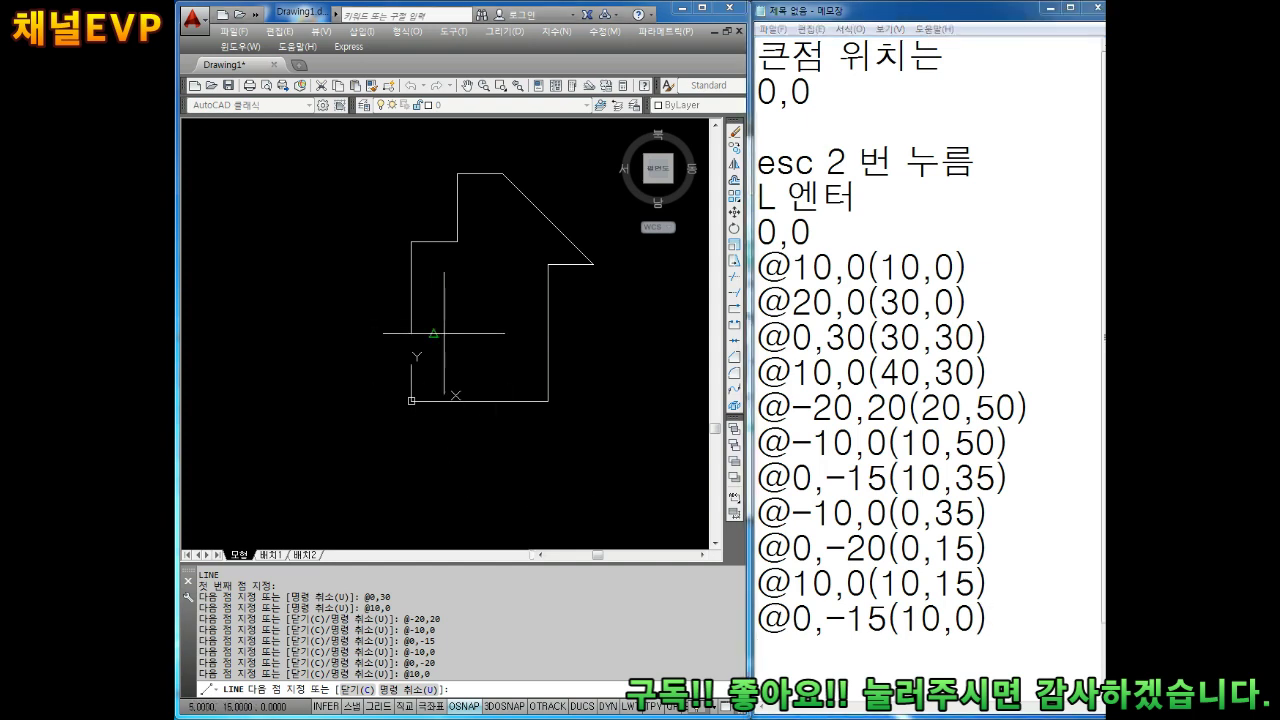
text(@0,-)
text(15)
key(Return)
Erase the short helper line from 0,0 to 10,0 in AutoCAD
scroll(445, 425, up, 4)
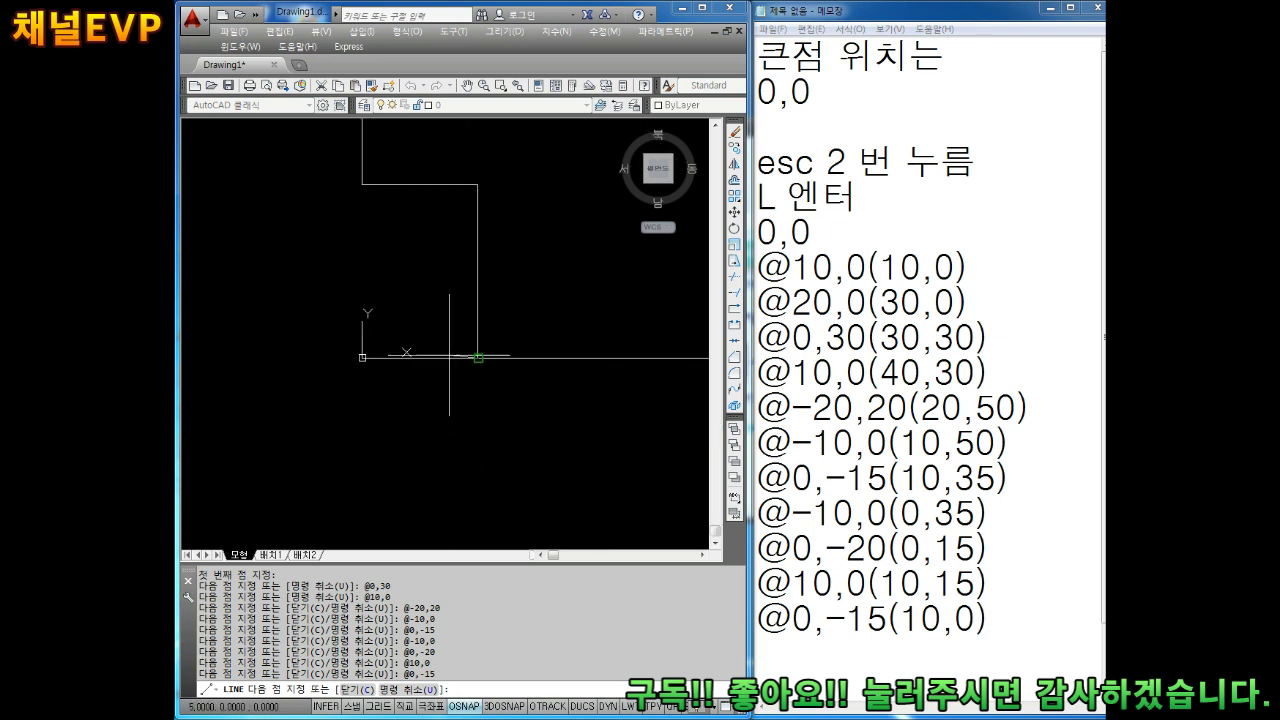
scroll(449, 355, down, 3)
key(Escape)
key(Escape)
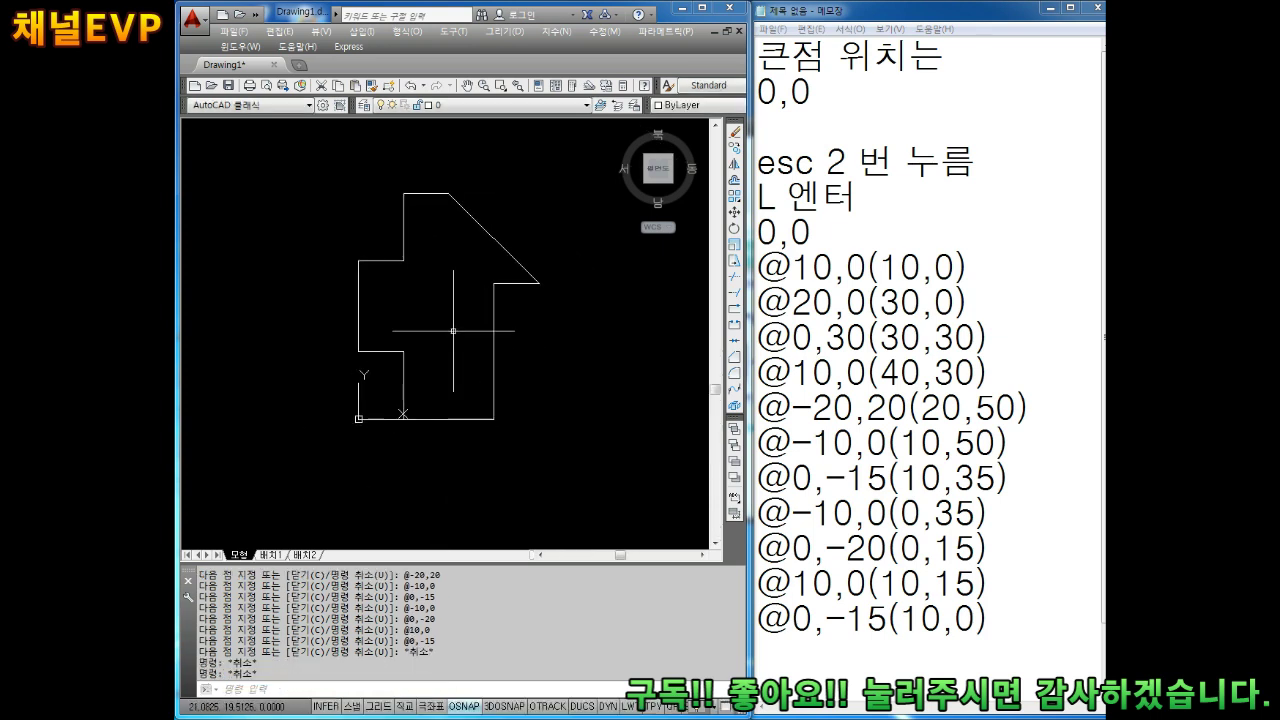
key(Escape)
key(Escape)
scroll(400, 418, up, 4)
click(380, 421)
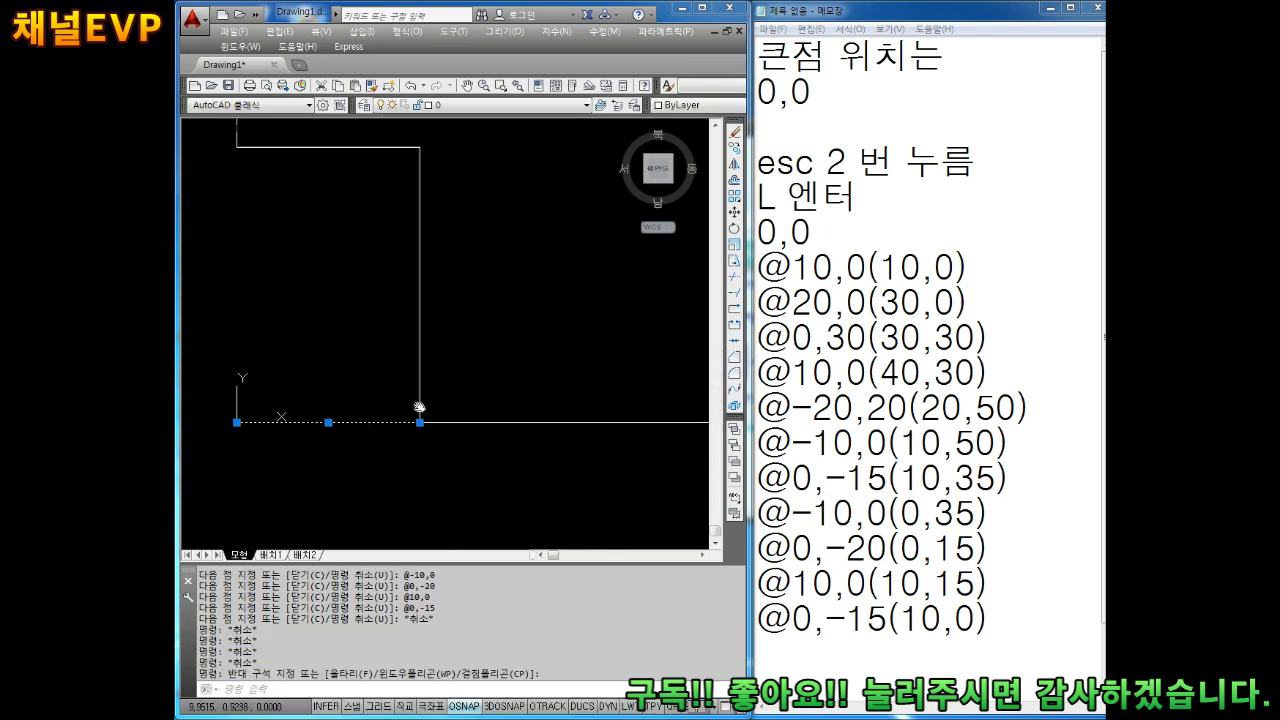
scroll(457, 391, down, 4)
key(Escape)
key(Escape)
click(444, 425)
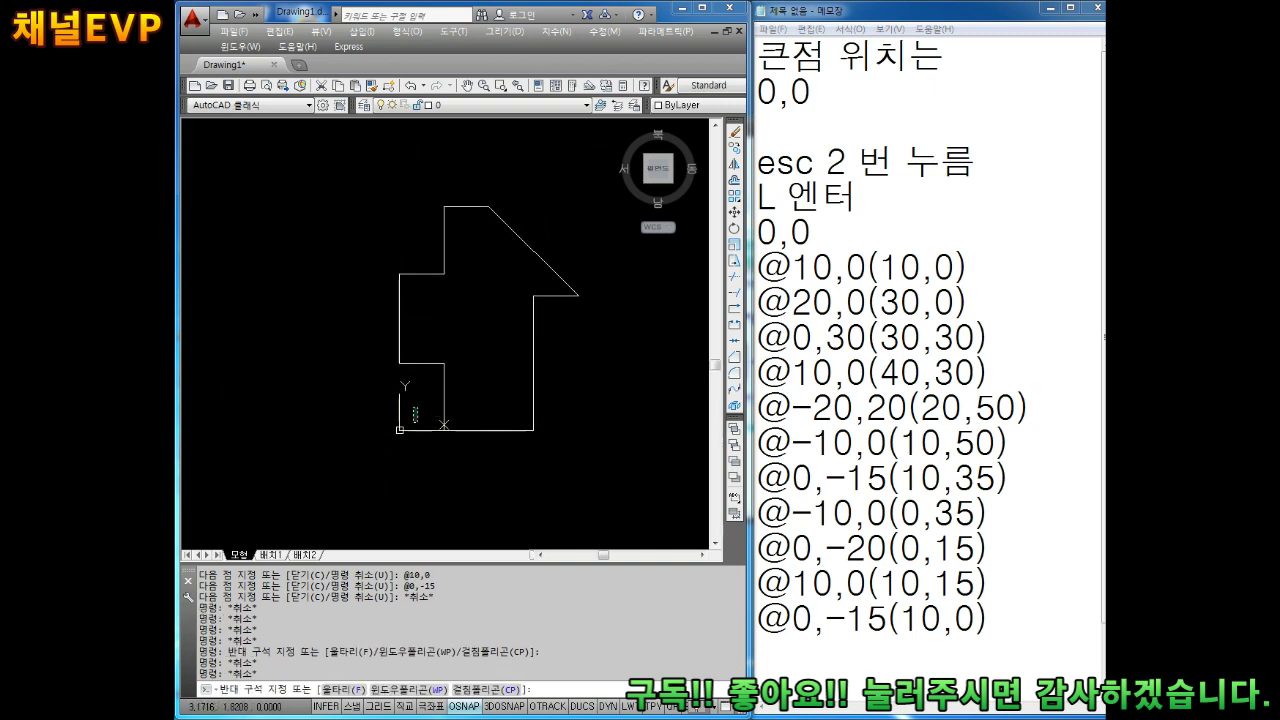
click(390, 455)
key(Delete)
middle_drag(551, 320, 516, 363)
key(Escape)
key(Escape)
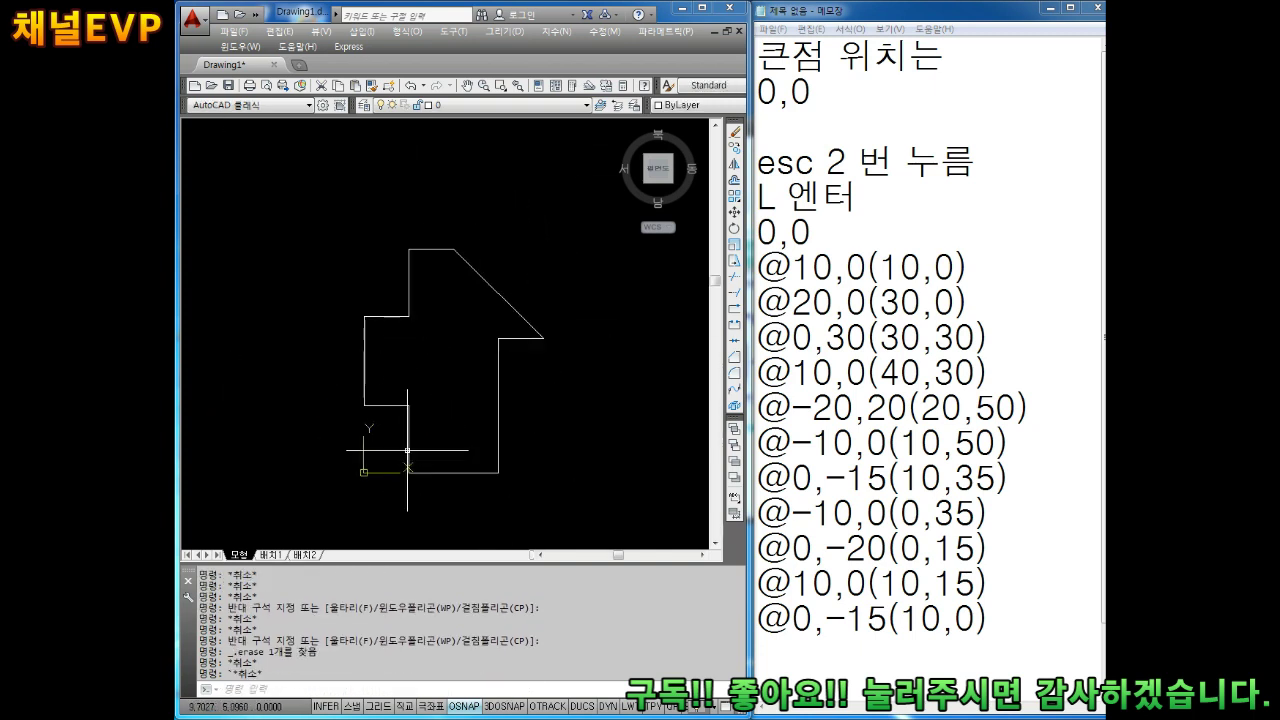
middle_drag(407, 450, 435, 438)
key(Escape)
key(Escape)
Add the notes 'ESC 누름' and '보조선 삭제' on new lines below the Notepad steps
click(757, 652)
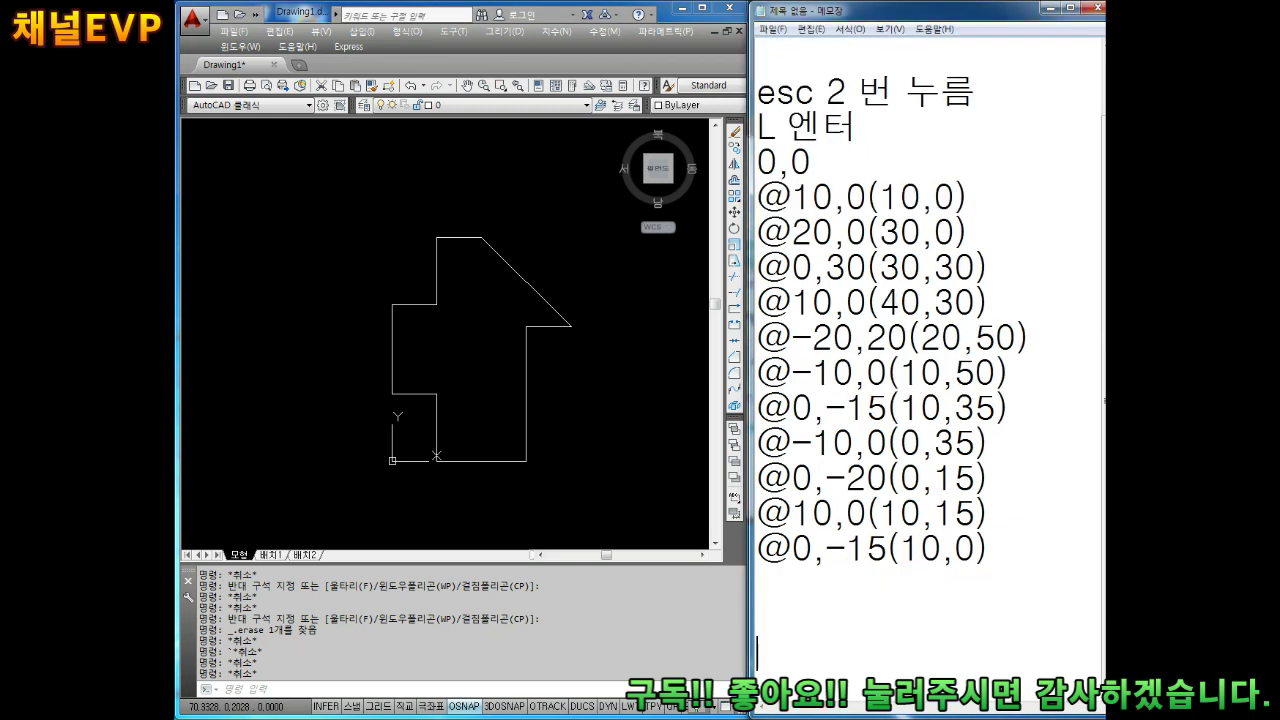
click(827, 604)
key(BackSpace)
text(보조선)
key(BackSpace)
key(BackSpace)
key(BackSpace)
key(BackSpace)
key(BackSpace)
text(티)
key(BackSpace)
text(ES)
text(C 누름)
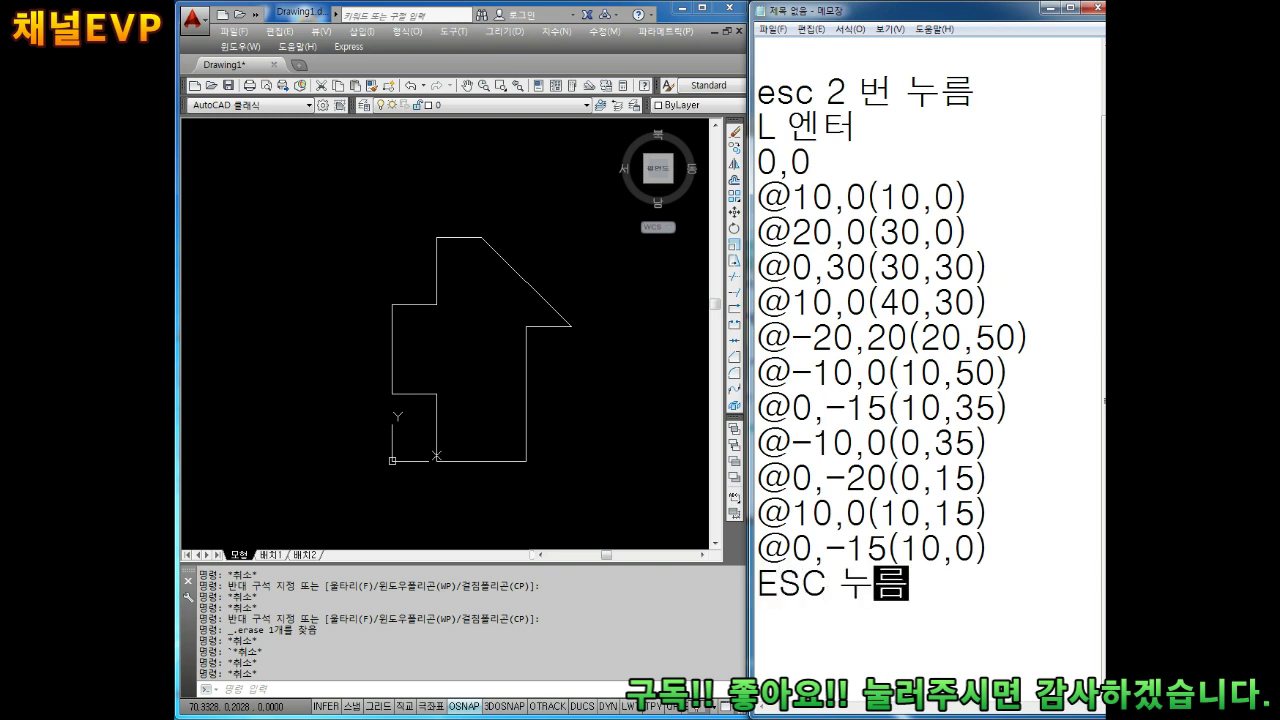
key(Return)
text(보저)
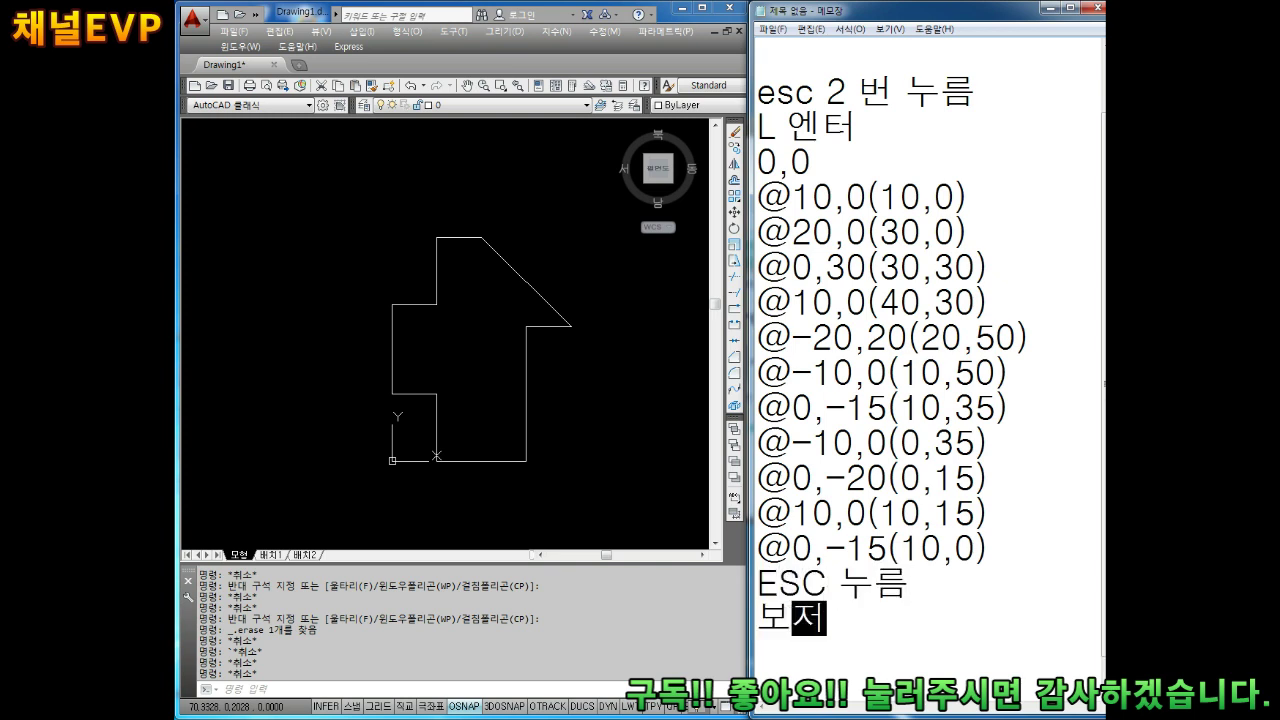
text(조선 삭제)
key(Return)
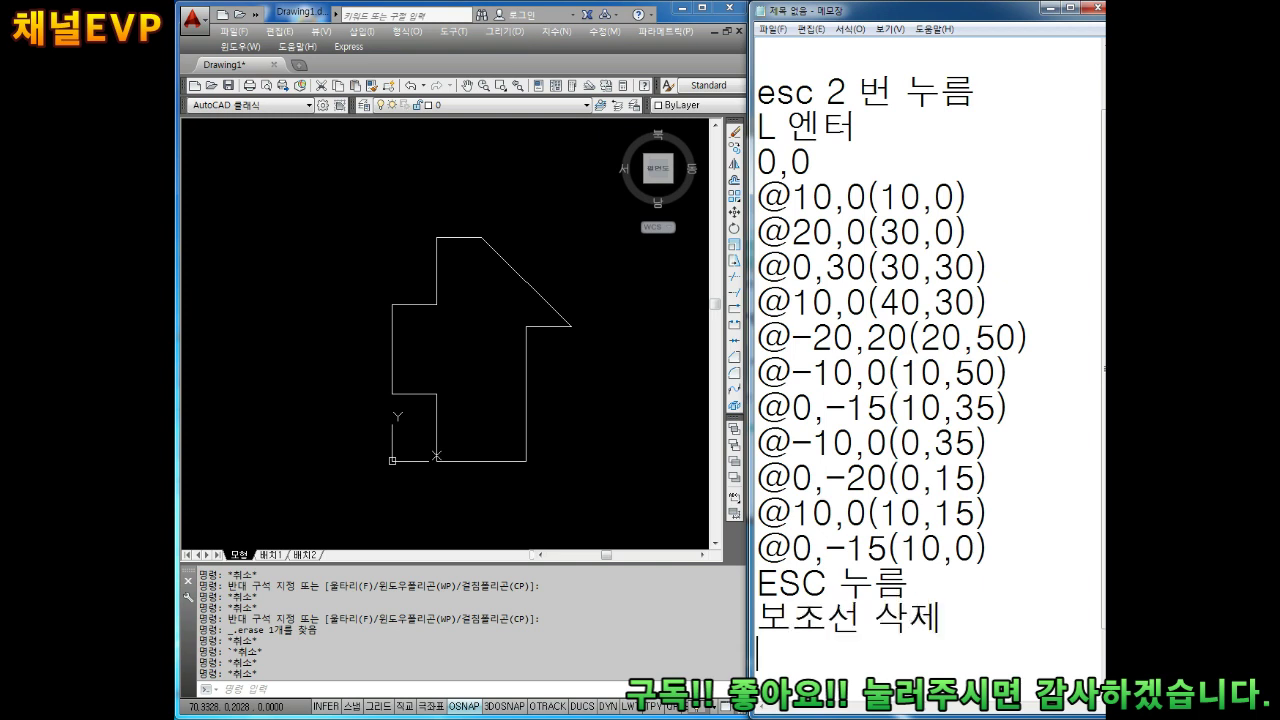
key(Return)
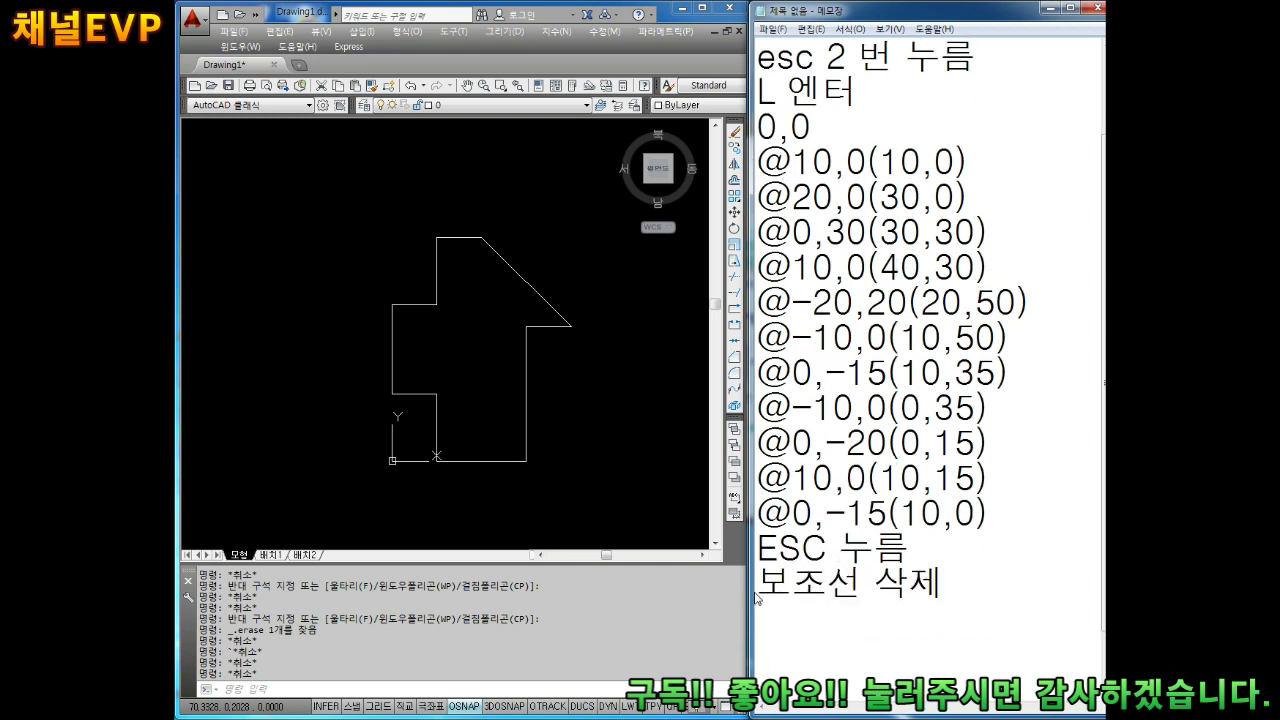
key(Escape)
key(Escape)
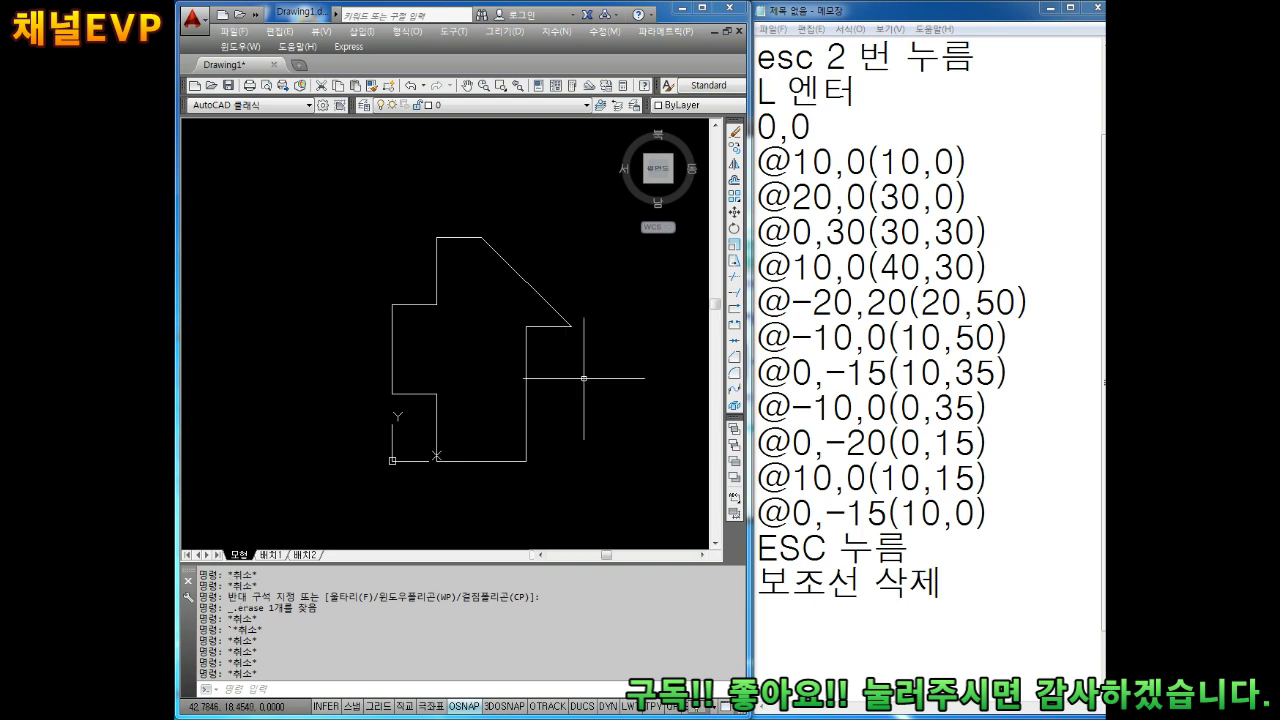
scroll(556, 384, down, 4)
scroll(556, 384, up, 2)
scroll(603, 423, up, 2)
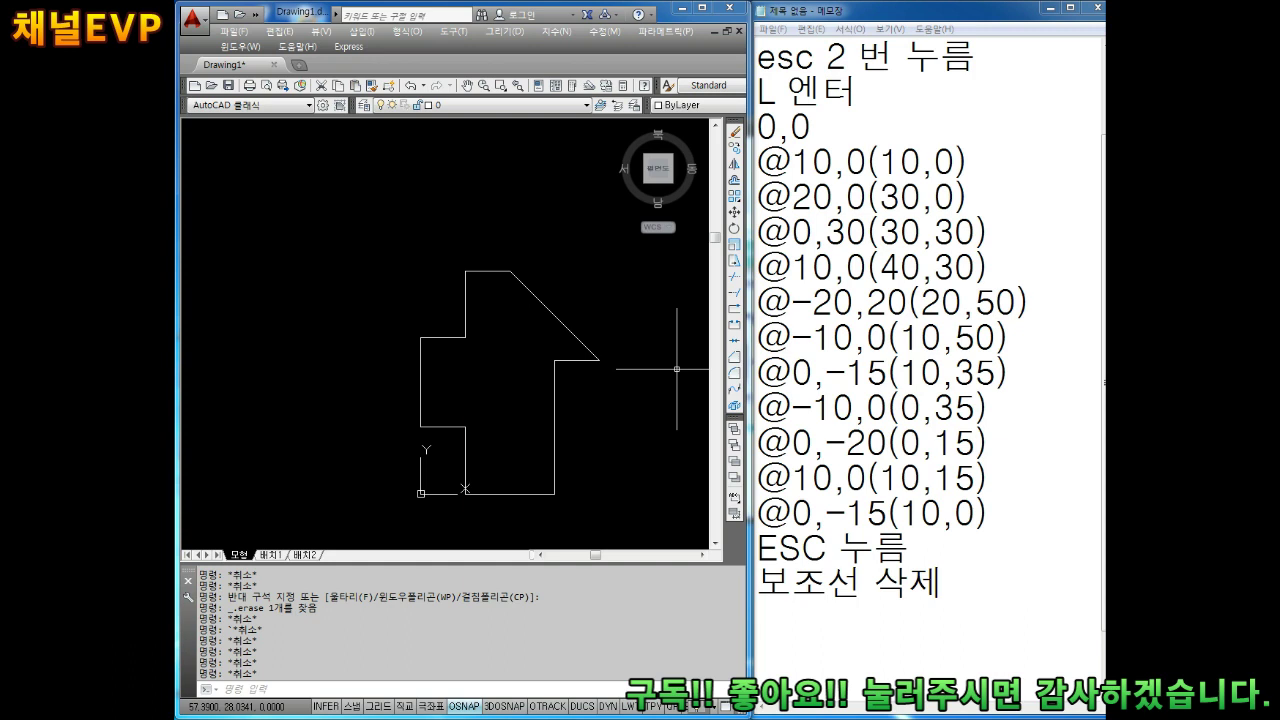
key(Escape)
key(Escape)
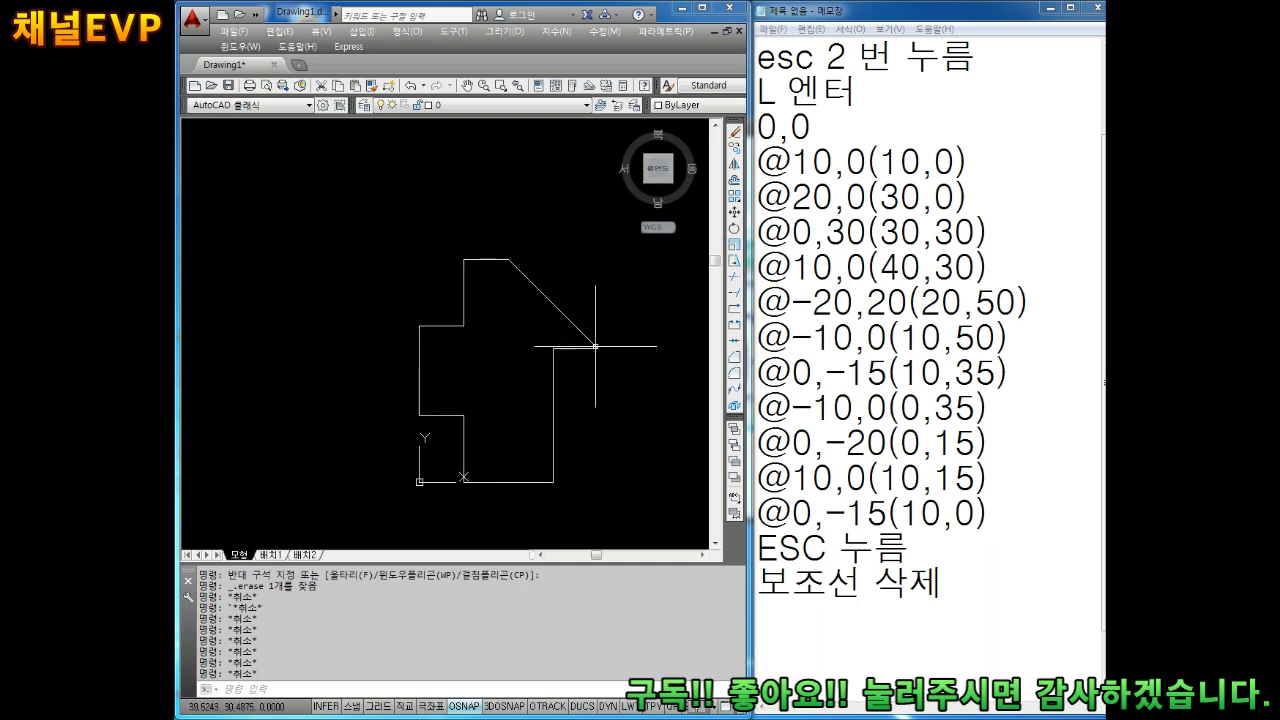
scroll(619, 541, up, 2)
scroll(534, 440, down, 7)
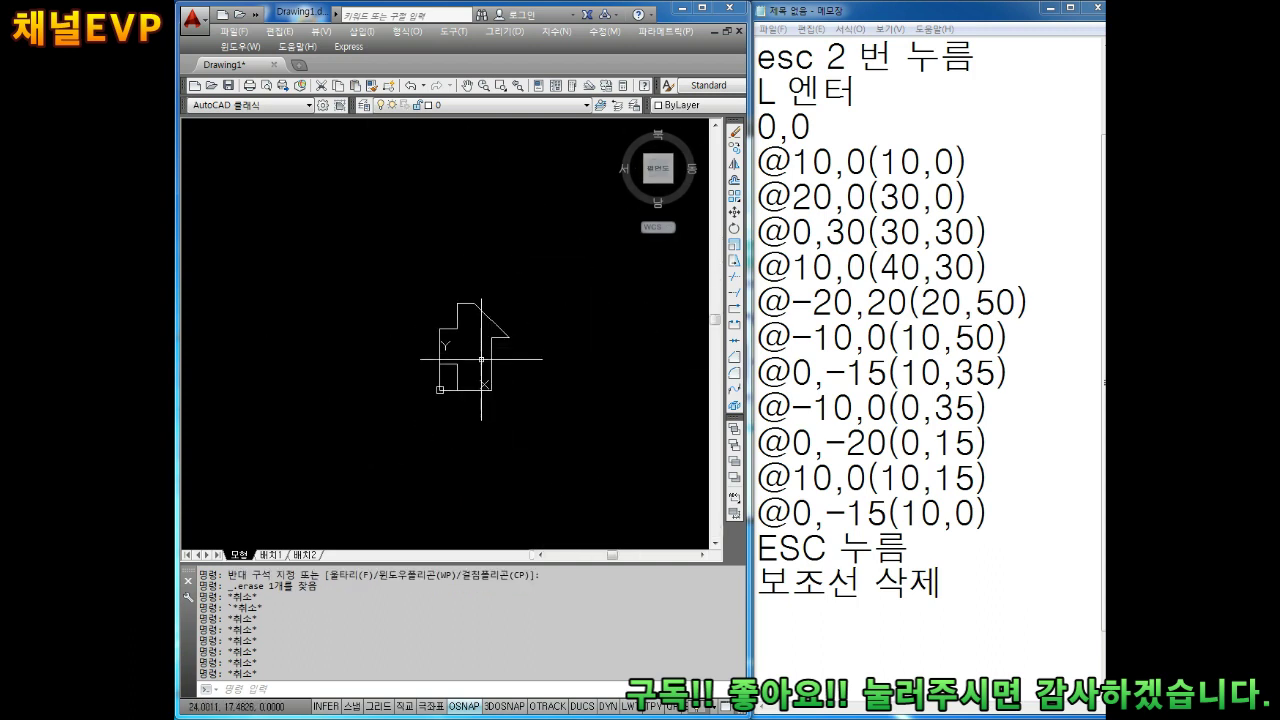
scroll(504, 404, up, 1)
scroll(490, 370, up, 3)
scroll(480, 360, up, 1)
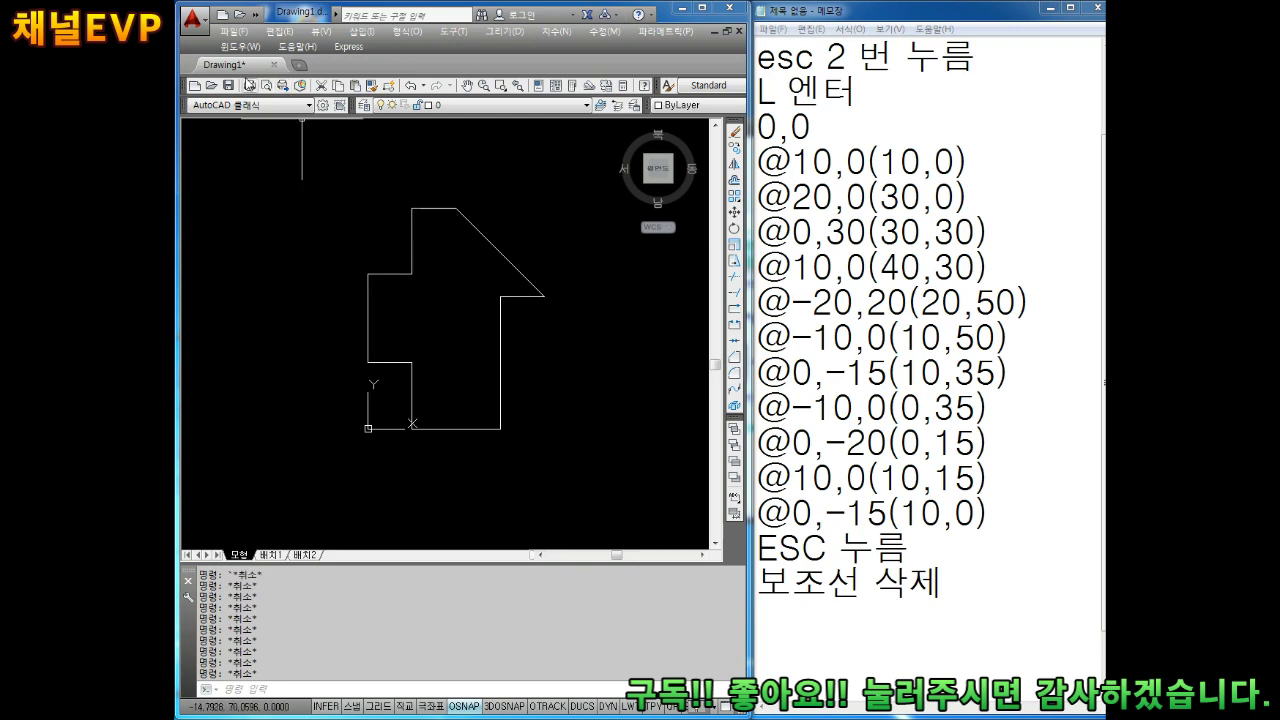
In Save As, create a new folder 1002 inside the 노 folder on drive D:
click(234, 31)
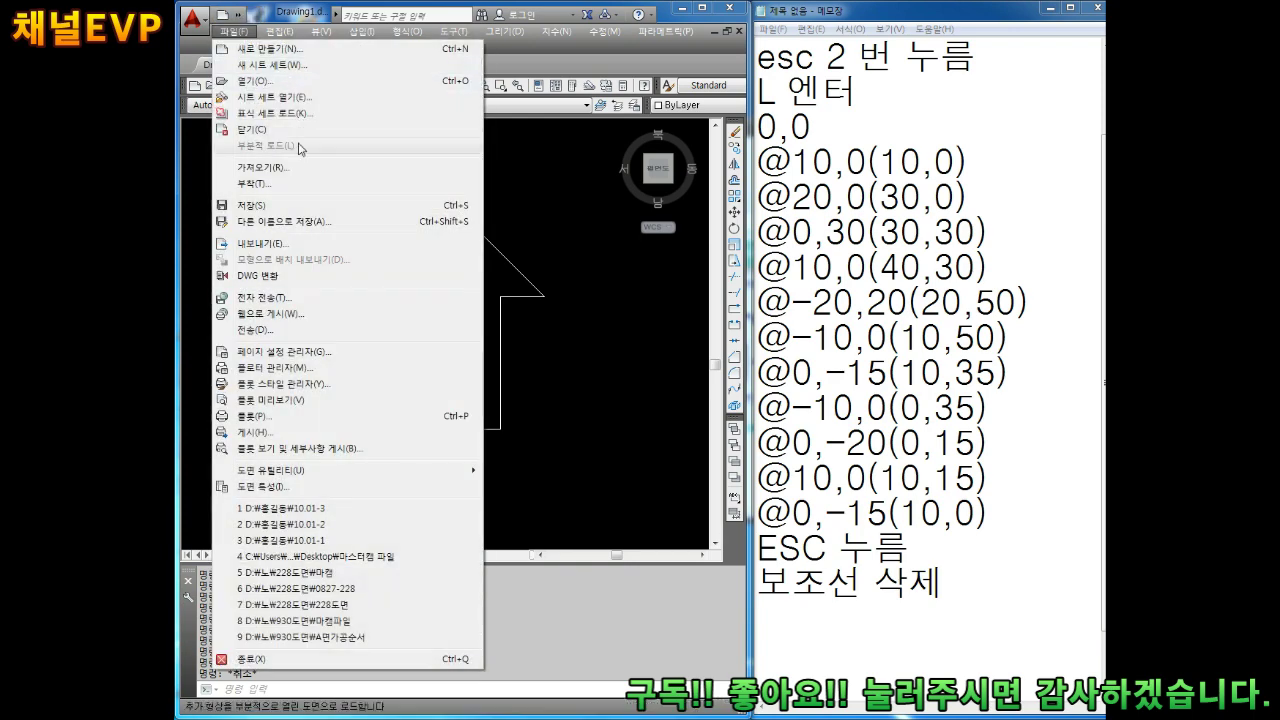
click(252, 205)
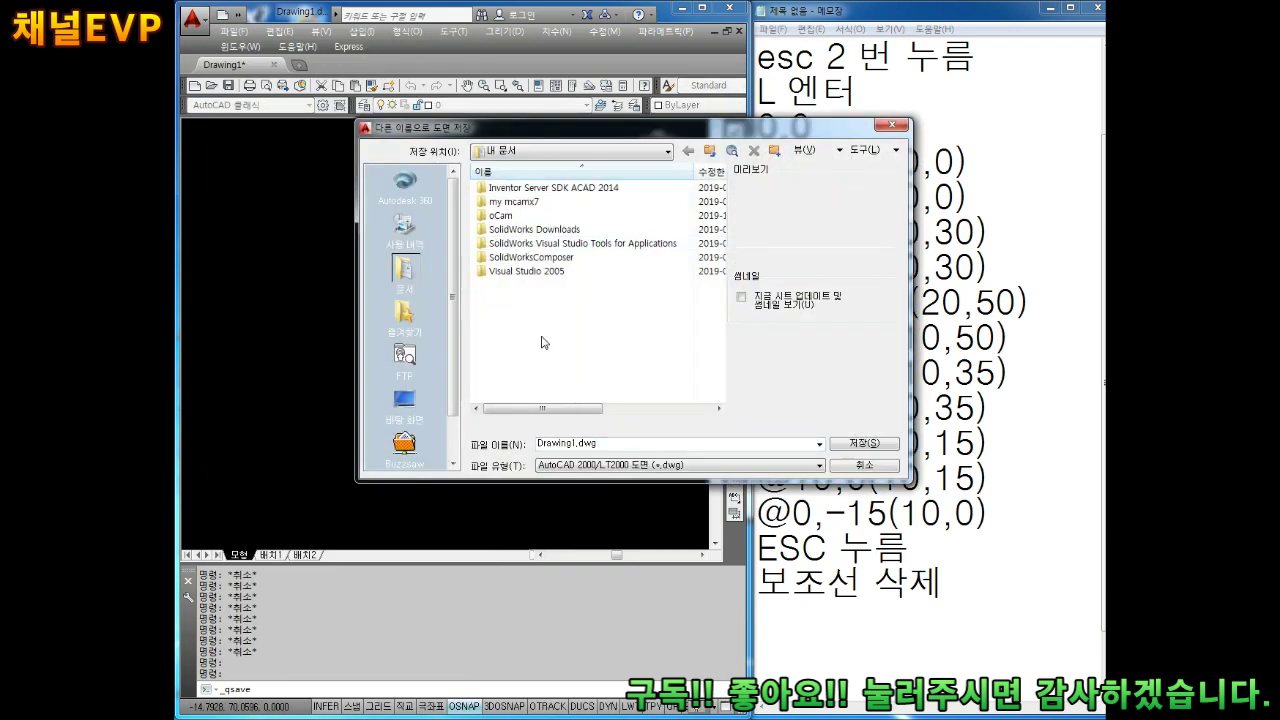
key(BackSpace)
click(590, 152)
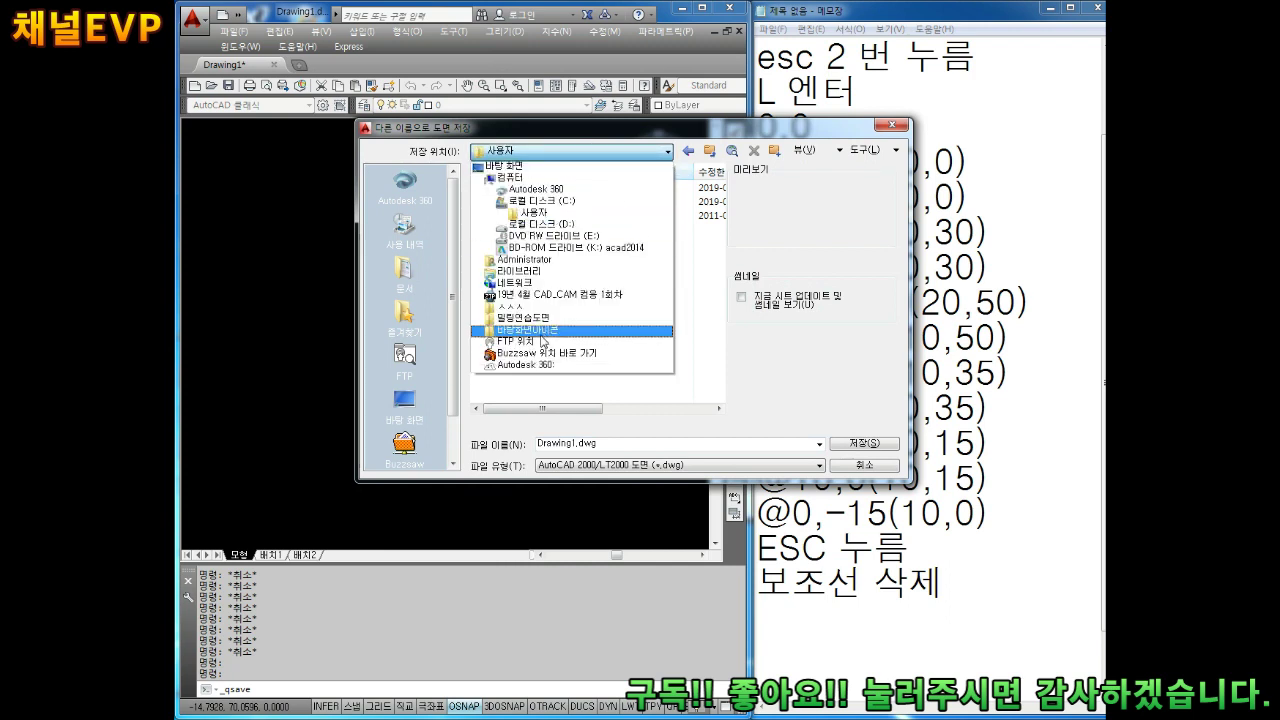
click(553, 231)
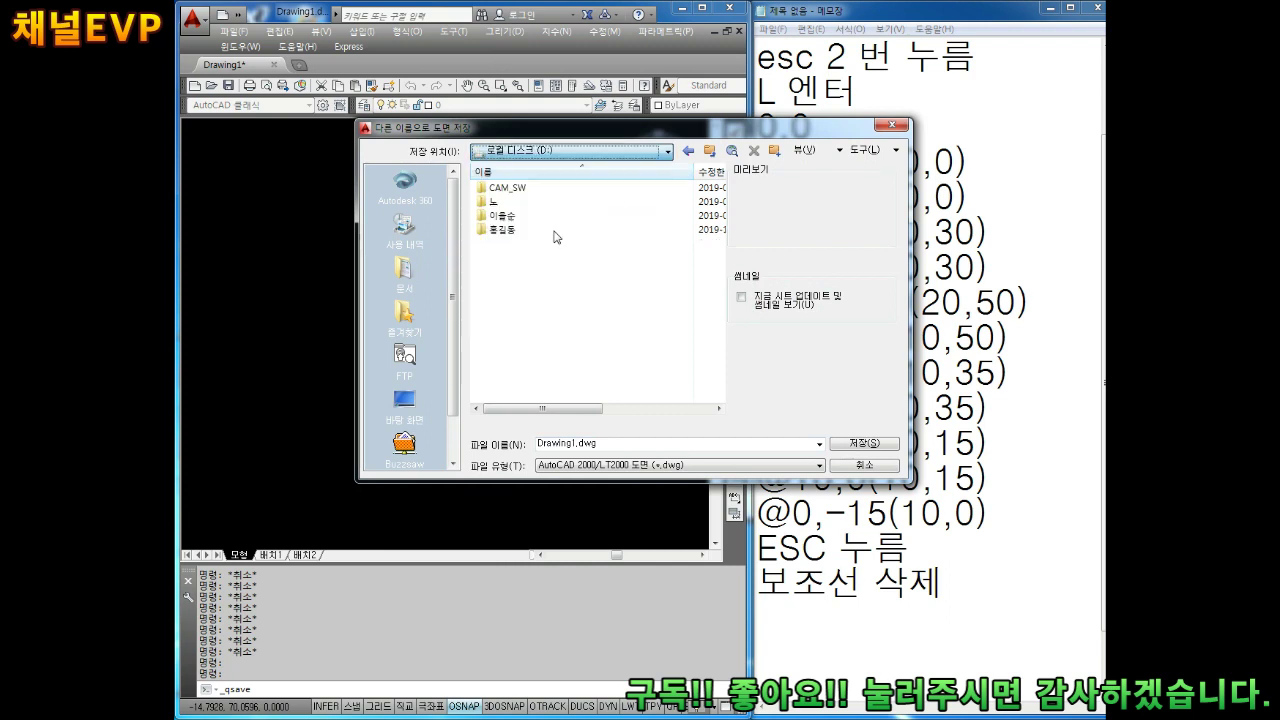
double_click(495, 202)
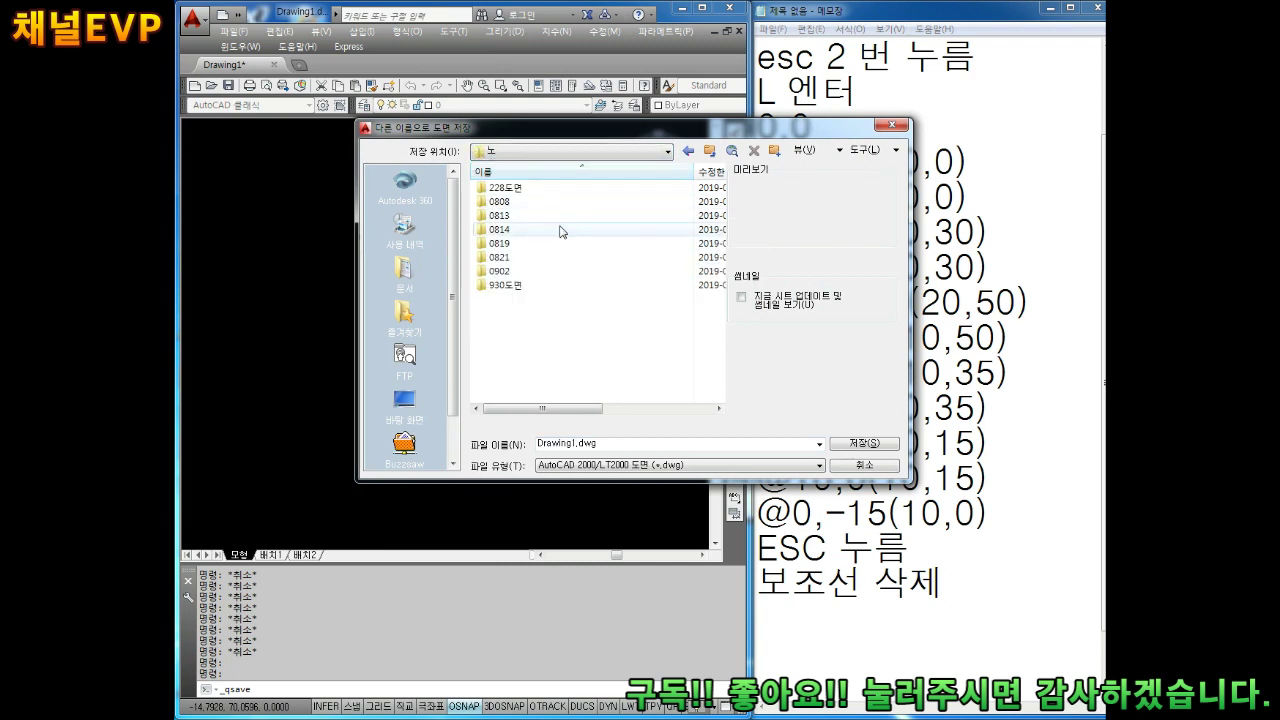
right_click(501, 316)
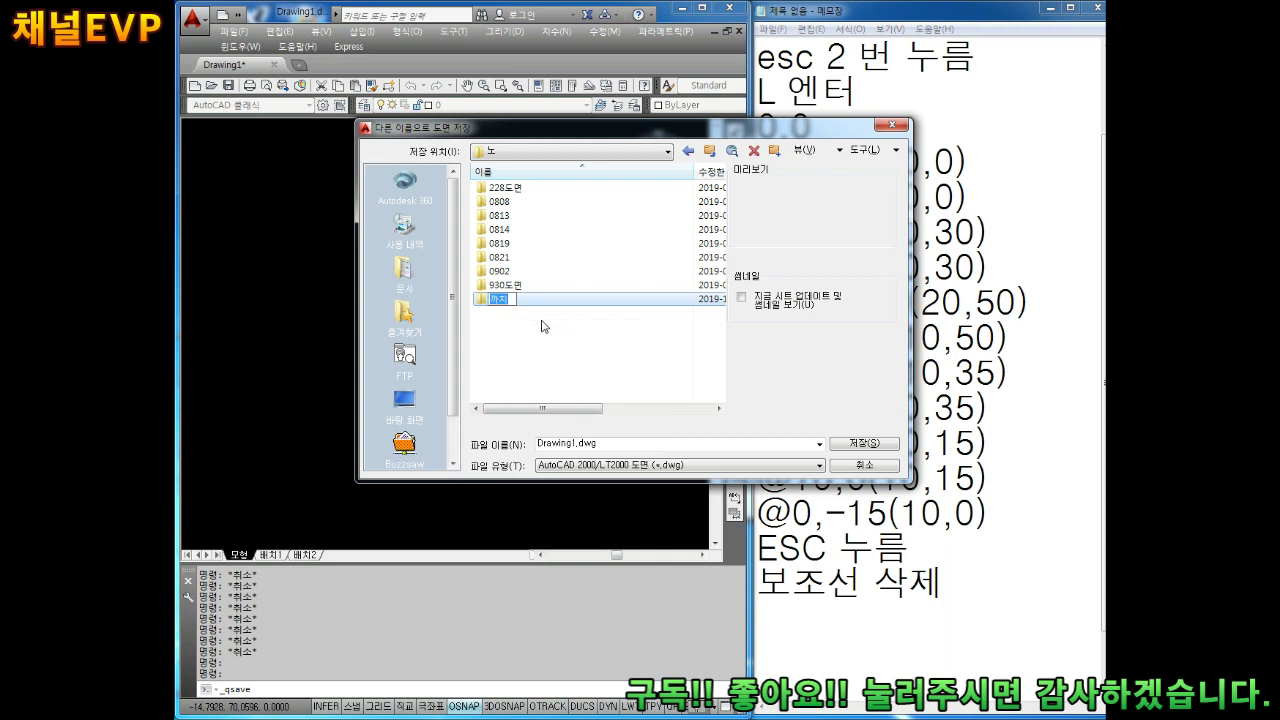
text(1002)
key(Return)
Save the drawing as 10.02-1 inside the new 1002 folder
double_click(505, 300)
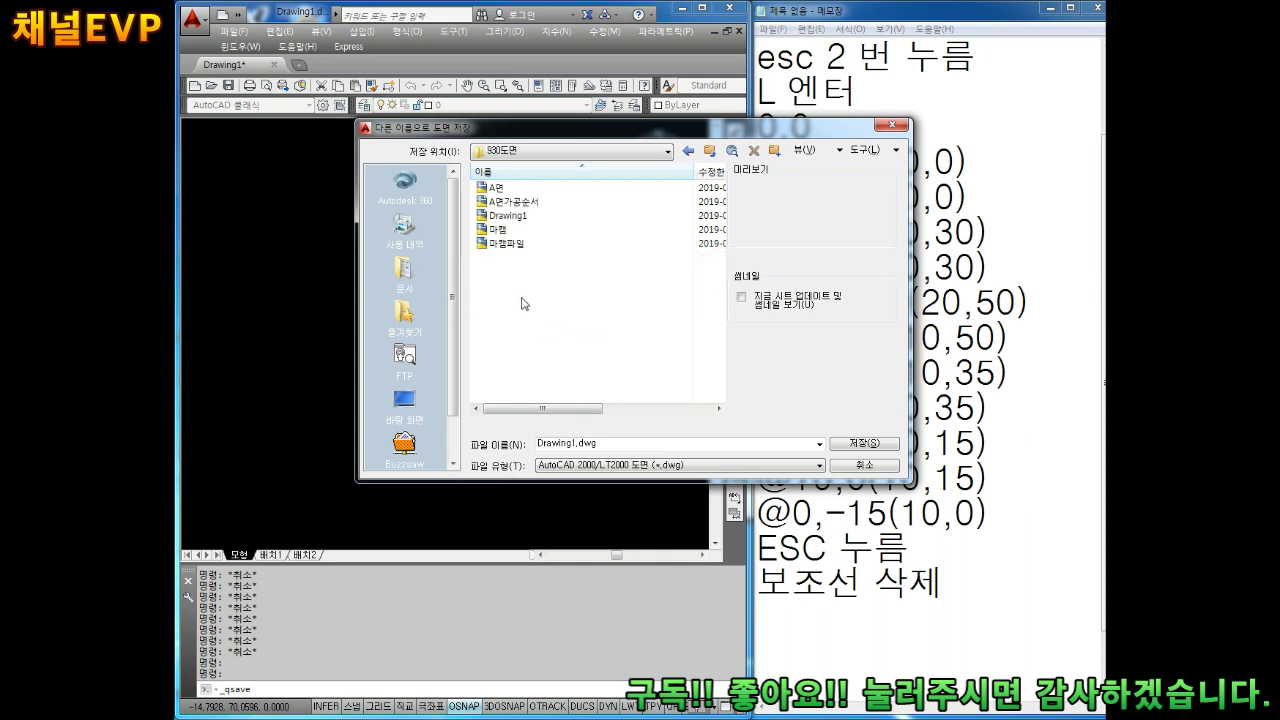
key(BackSpace)
double_click(492, 300)
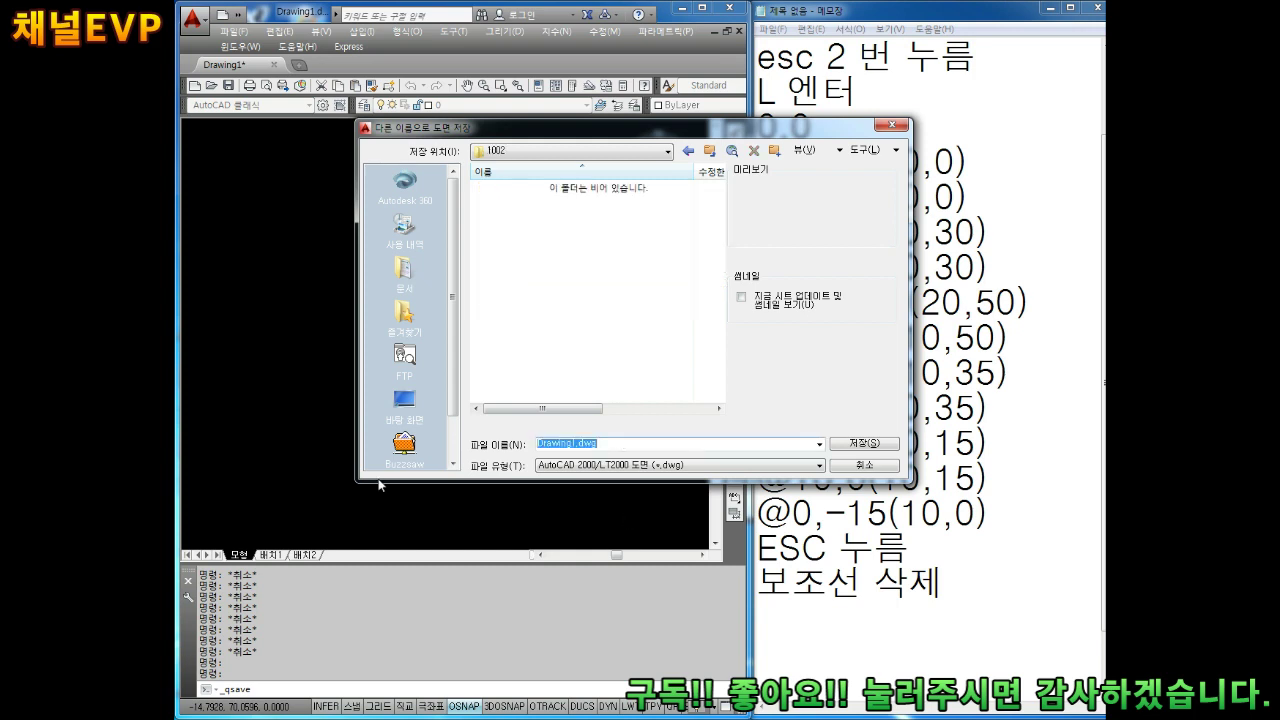
text(10.02-1)
key(Return)
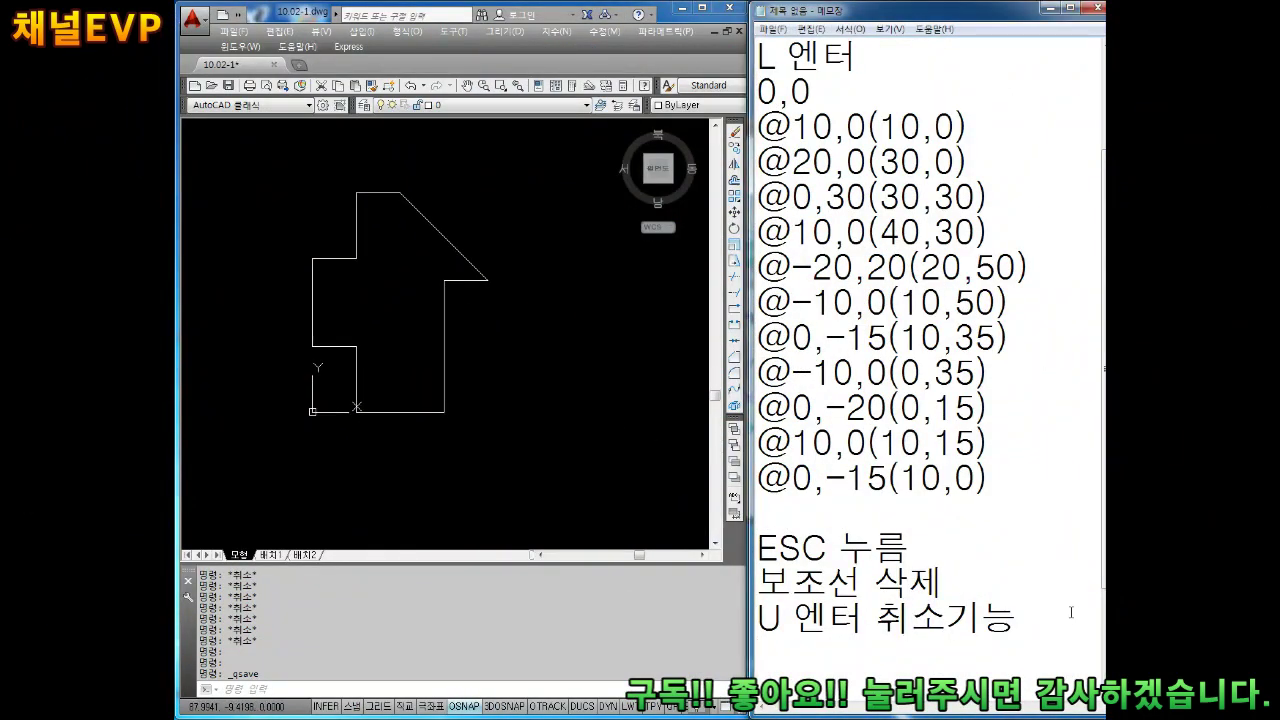
Add blank lines below the 'U 엔터 취소기능' note in Notepad
key(Return)
key(Return)
key(Return)
key(Return)
key(Return)
key(Return)
key(Return)
key(Return)
key(Return)
key(Return)
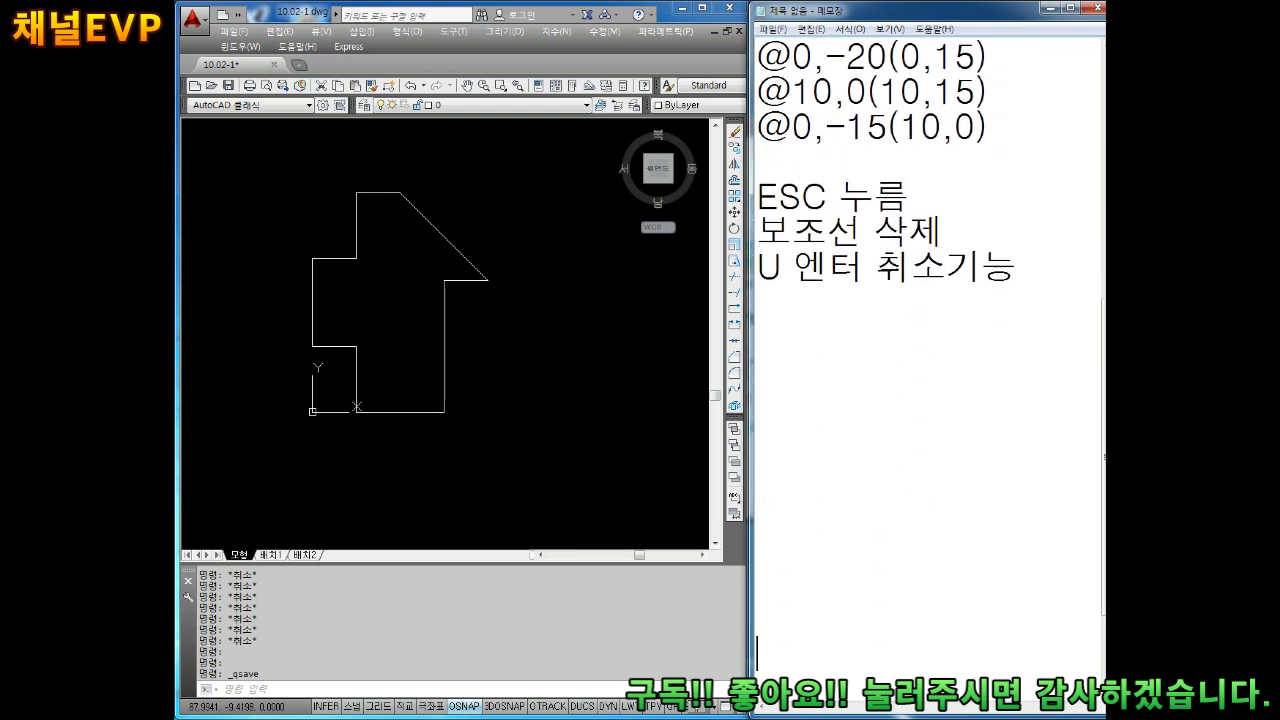
key(Return)
key(Return)
key(Return)
key(Return)
key(Return)
key(Return)
key(Return)
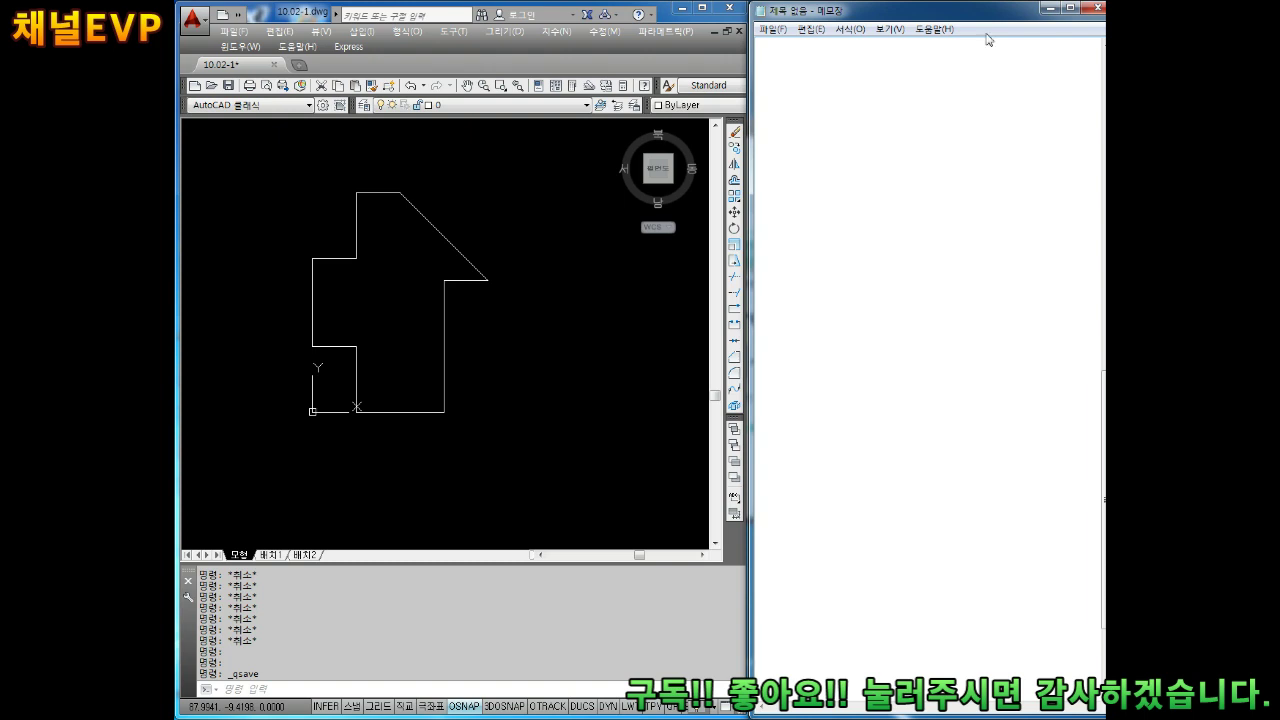
Start the new step list with the lines 'ESC 2번누름' and 'L엔터'
click(809, 91)
click(887, 64)
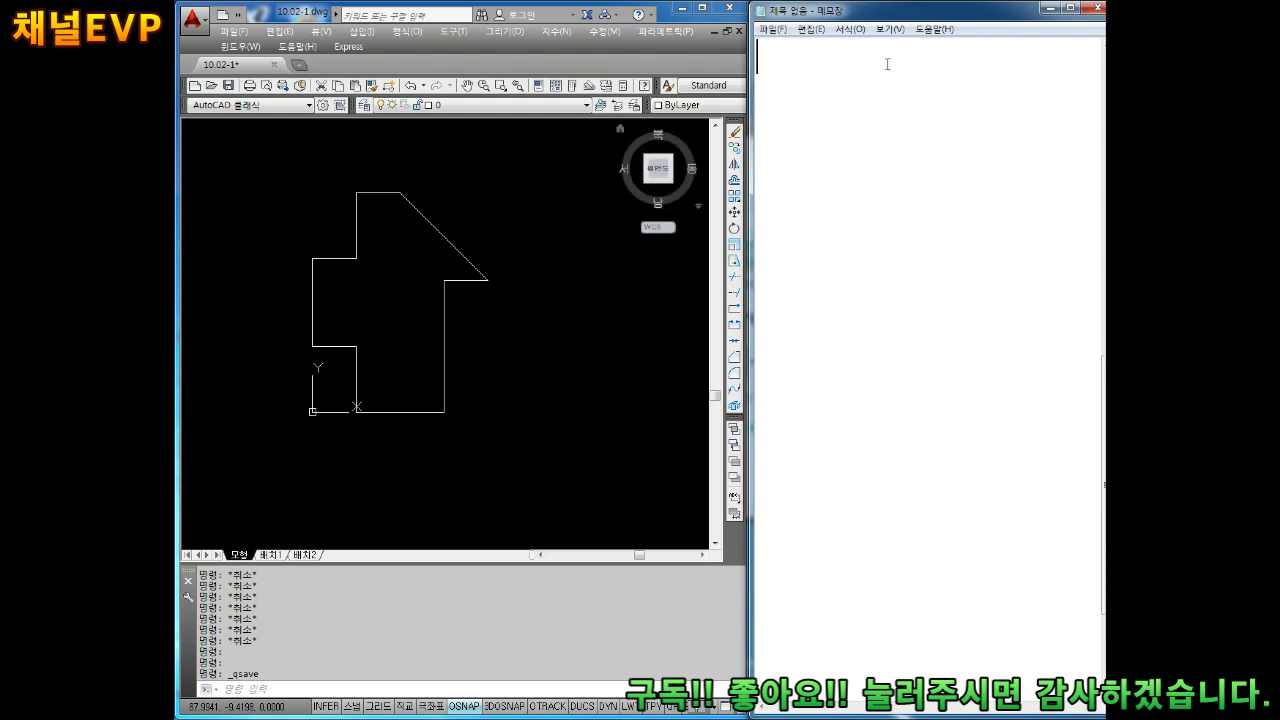
text(E)
text(SC 3)
key(BackSpace)
text(2)
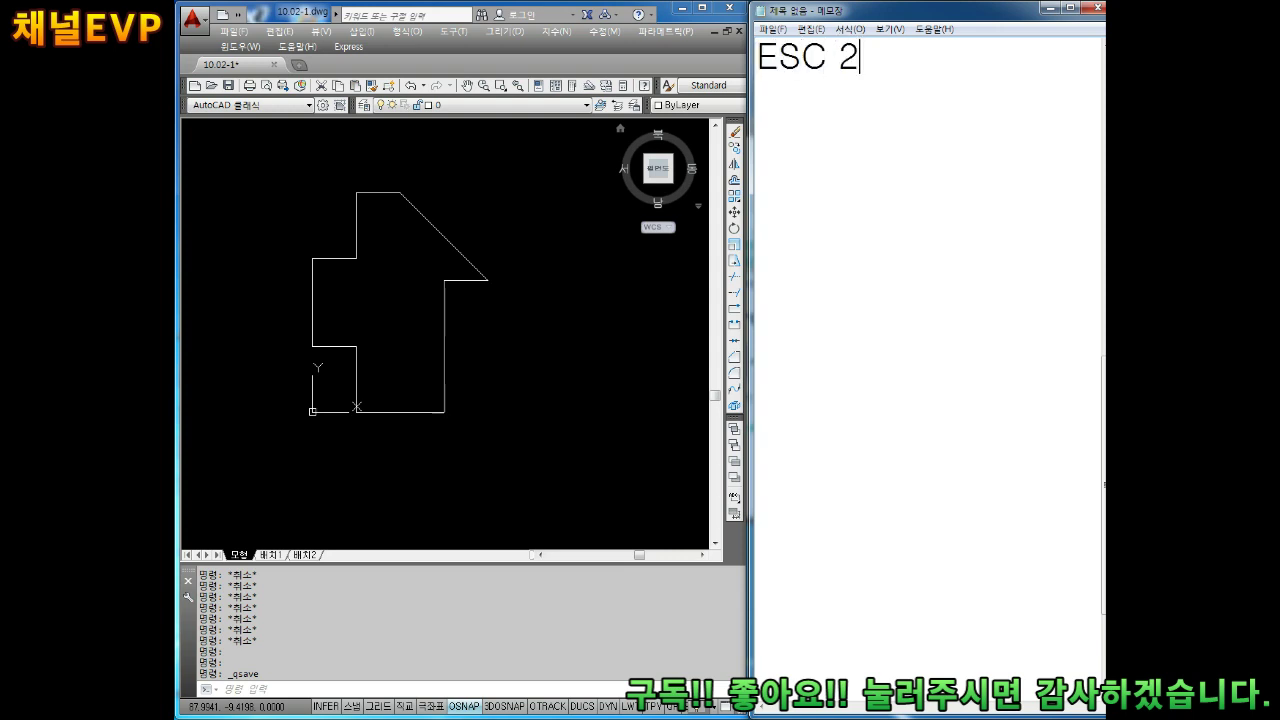
text(번누름)
key(Return)
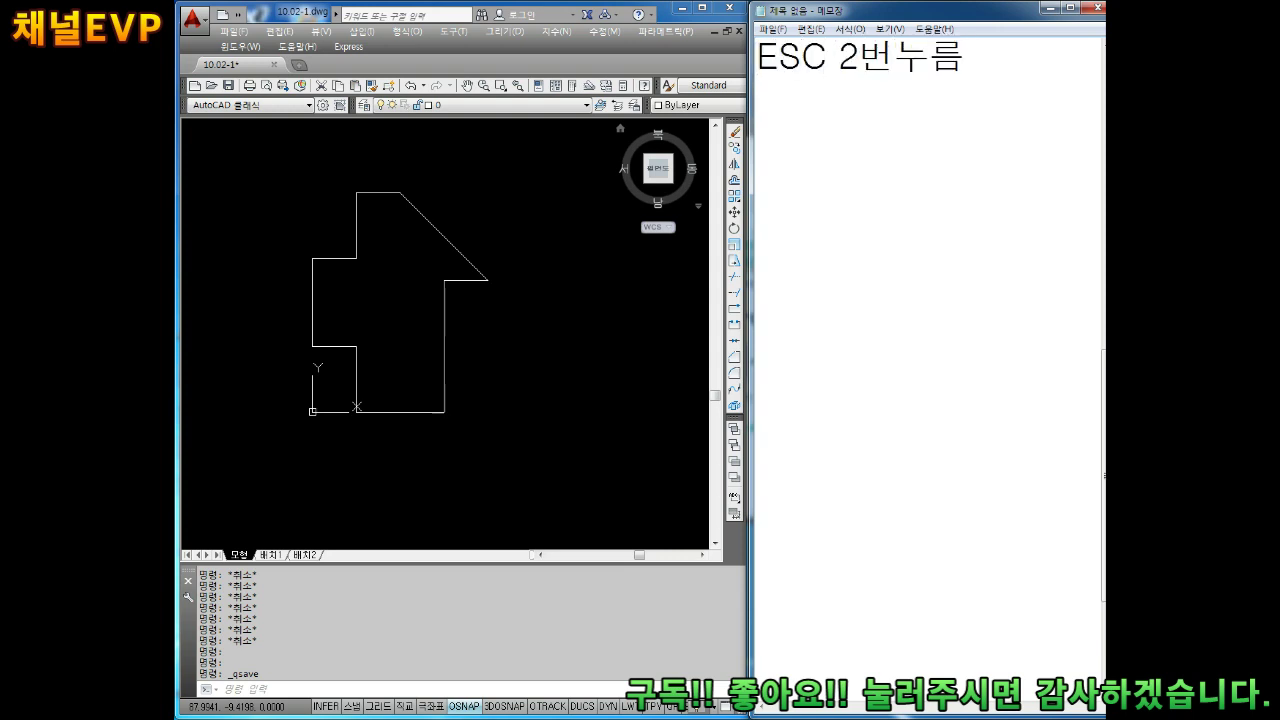
text(LDP)
key(BackSpace)
key(BackSpace)
text(엔)
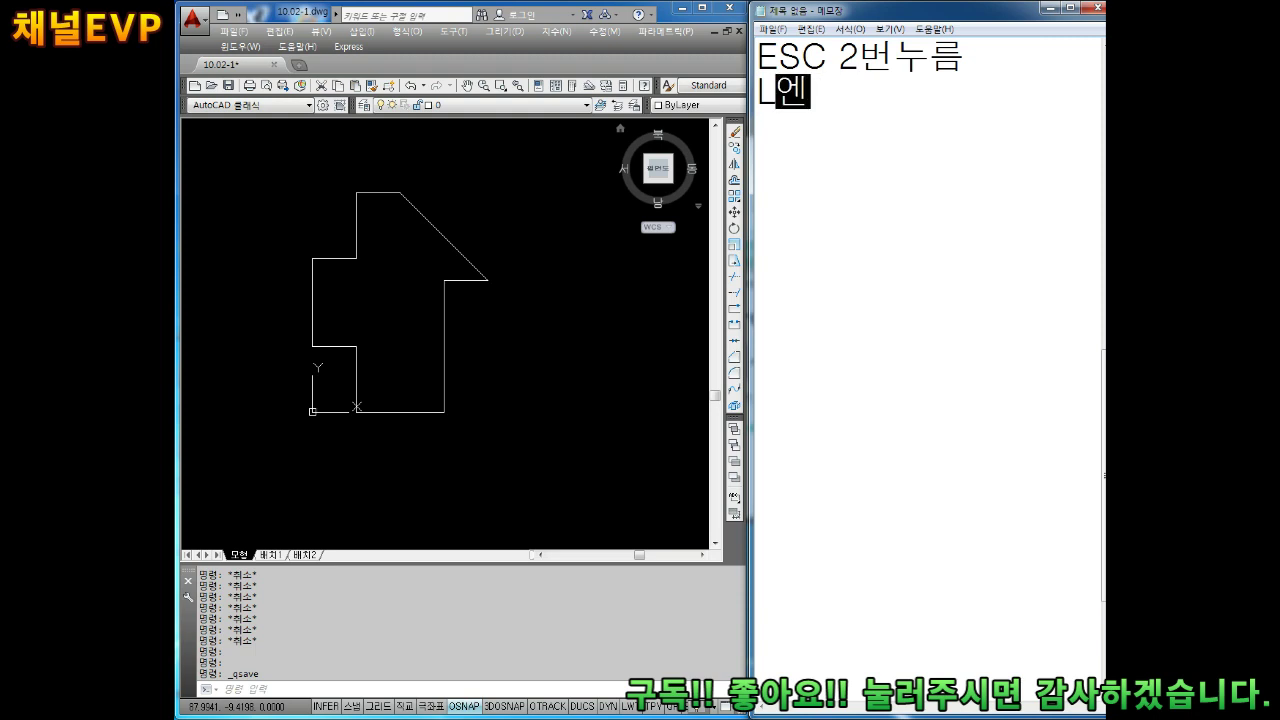
text(터)
key(Return)
text(이)
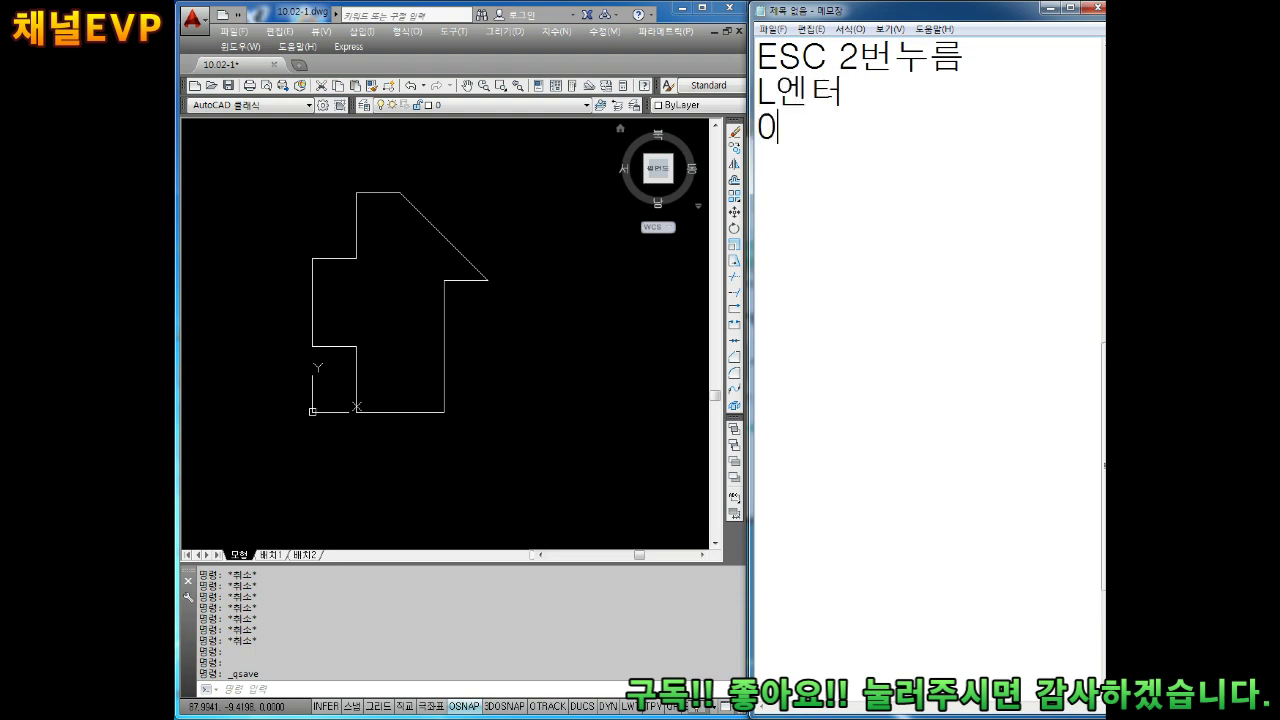
text(,0 엔)
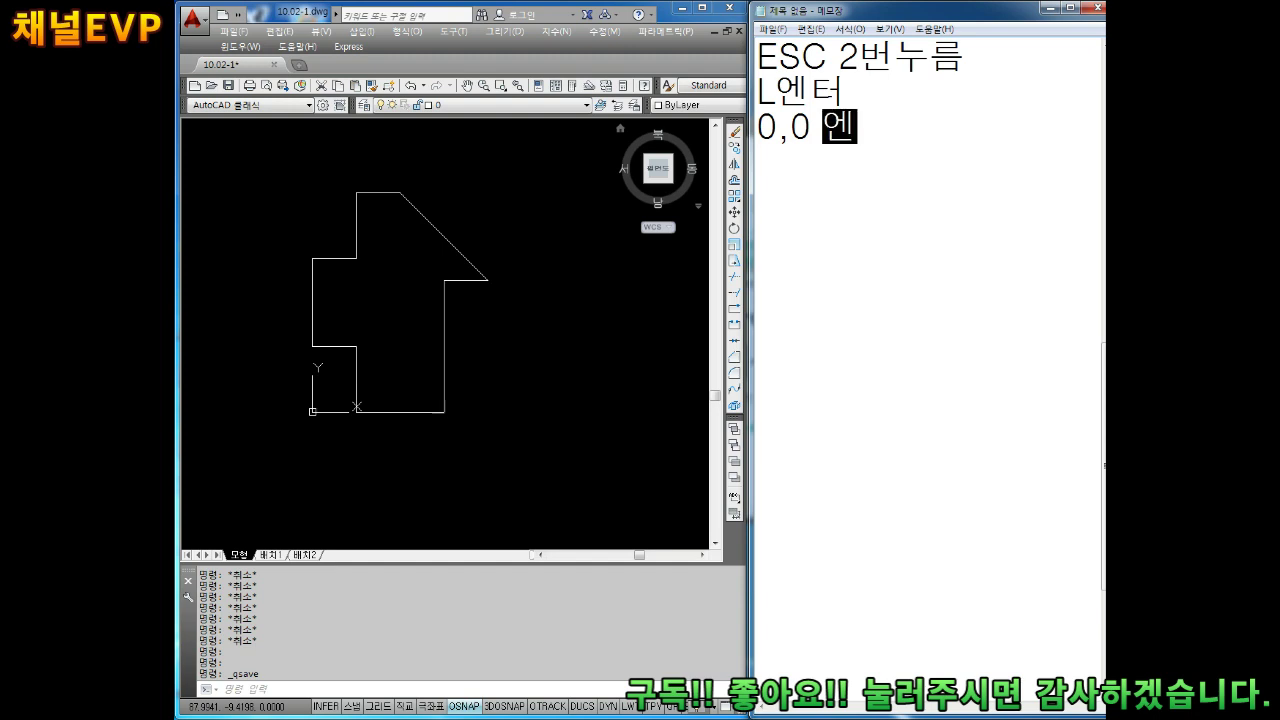
text(터)
key(Return)
text(@)
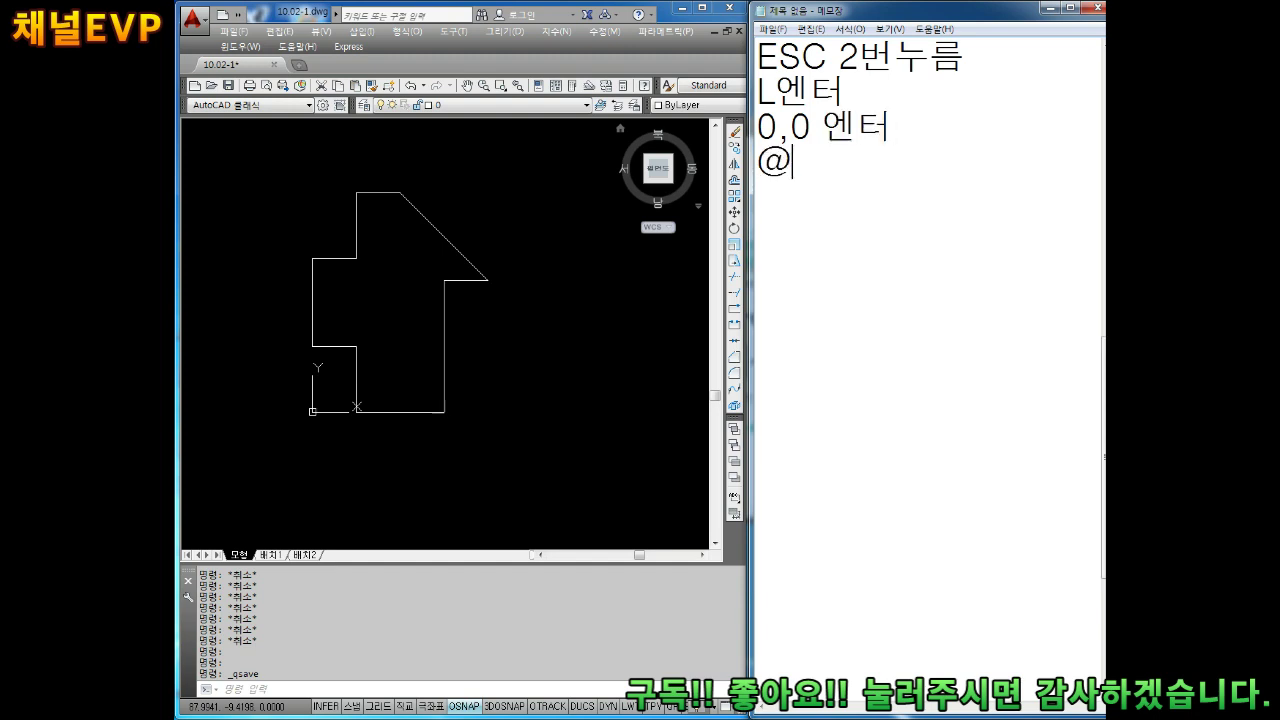
text(80,0)
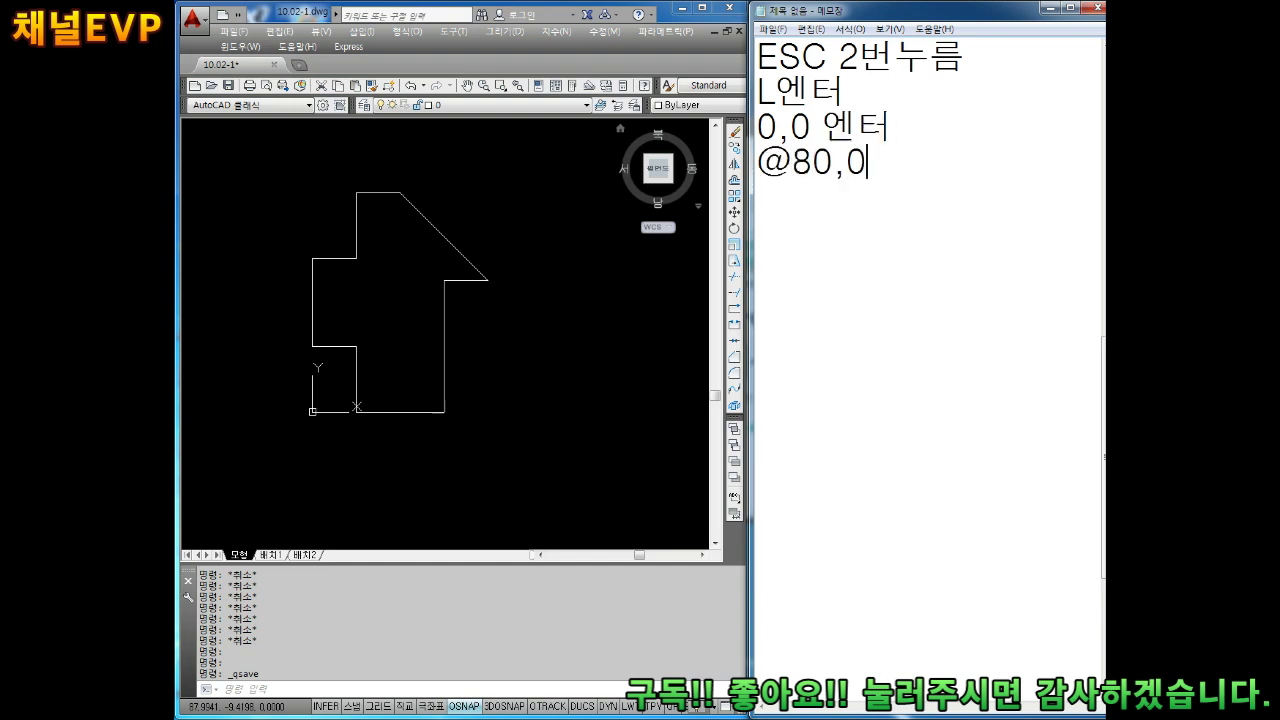
text( 엔터()
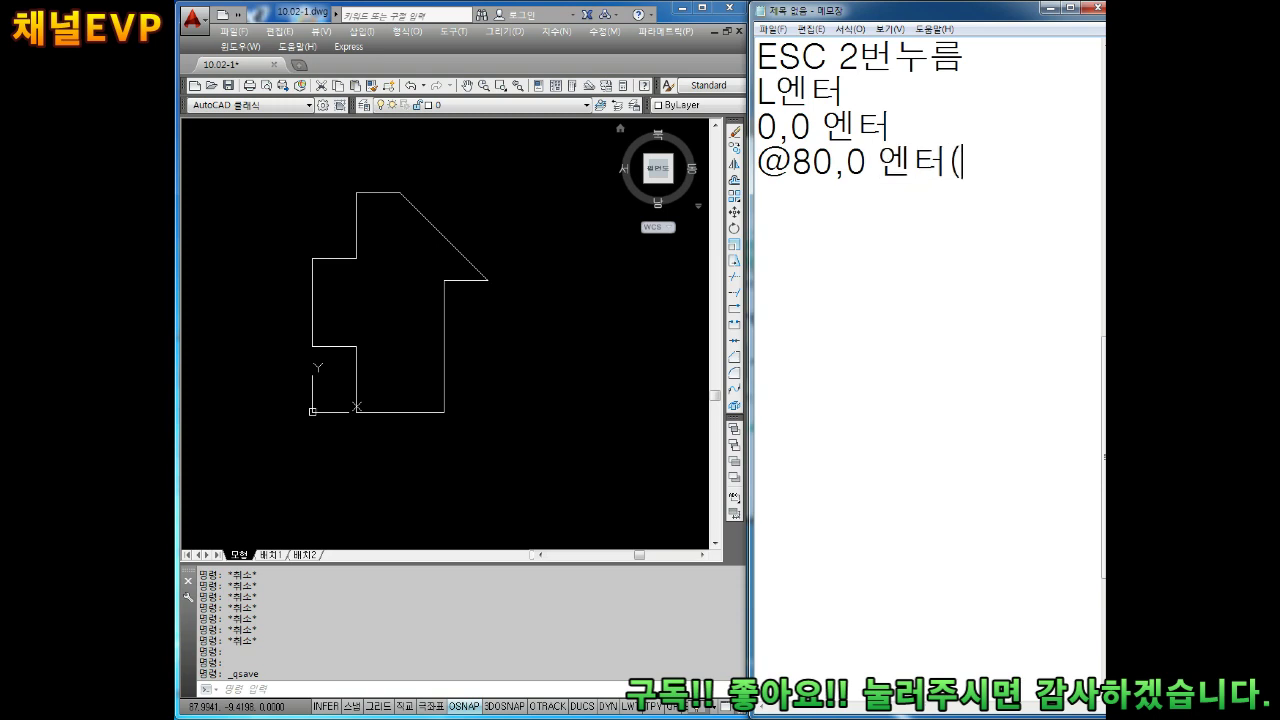
text(보조선))
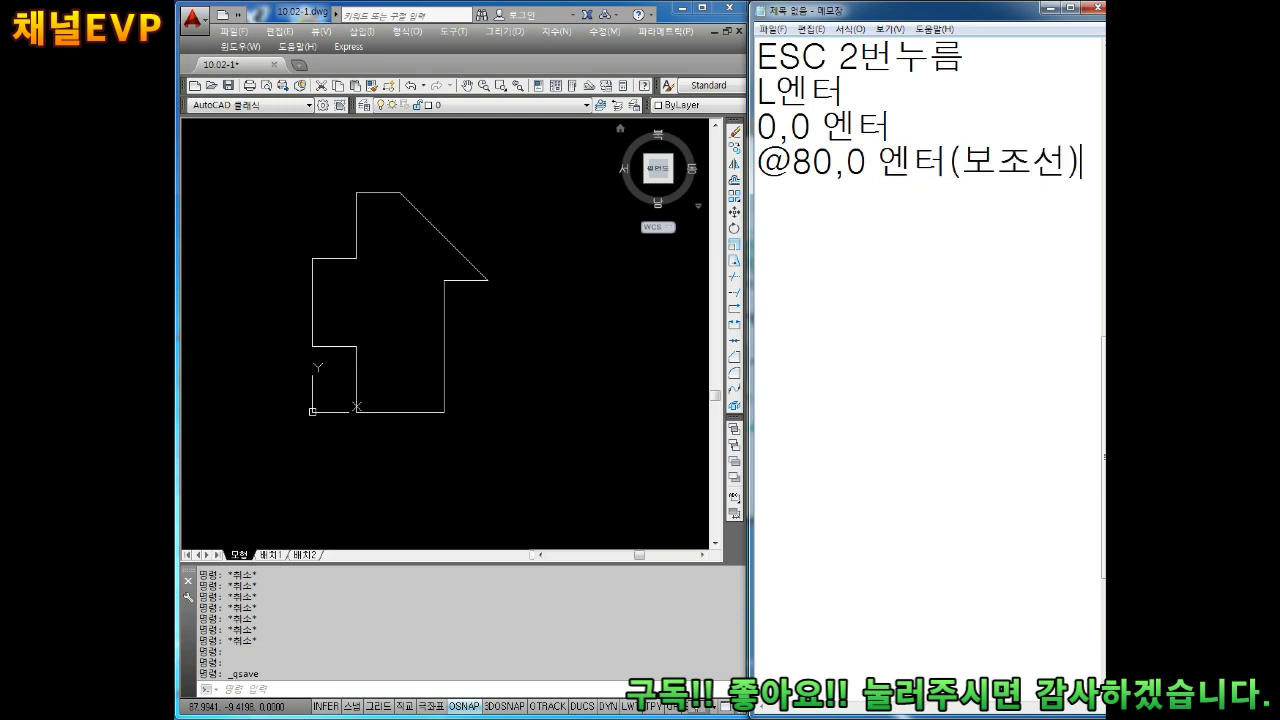
key(Return)
key(BackSpace)
key(BackSpace)
key(BackSpace)
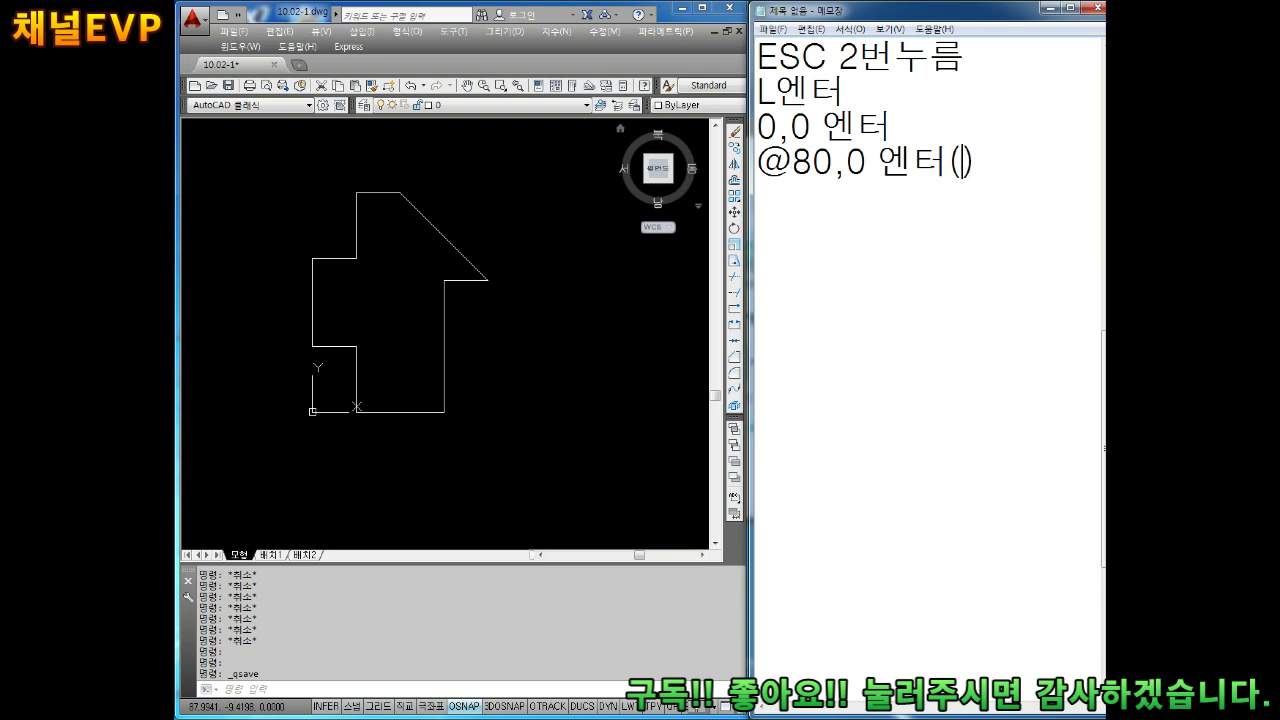
text(②)
text(W)
key(BackSpace)
text(제2원점)
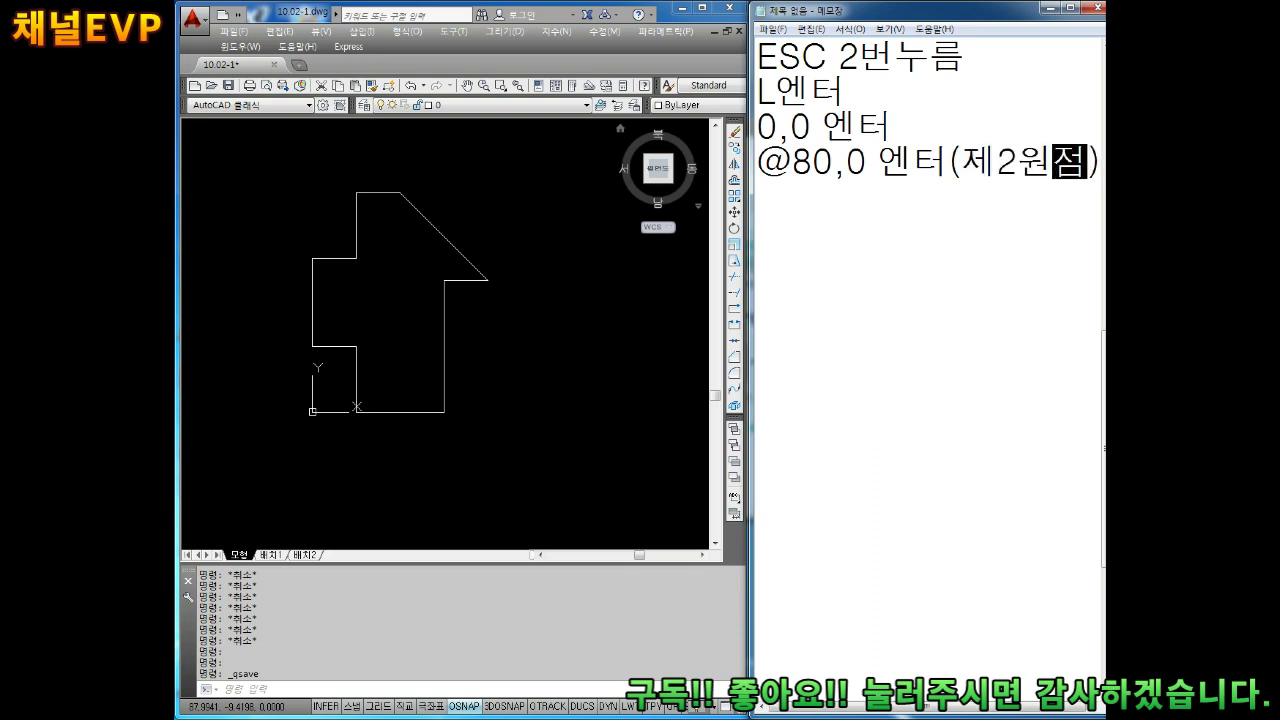
key(End)
key(Return)
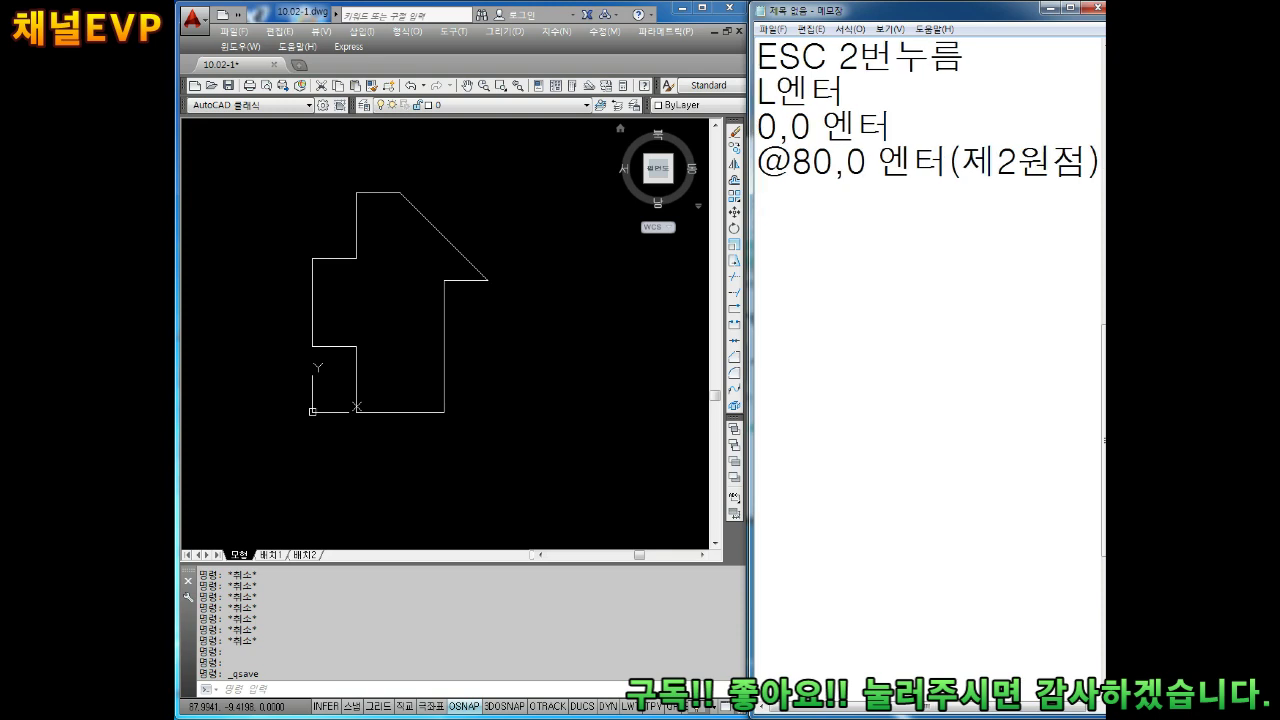
text(@1)
text(5,0)
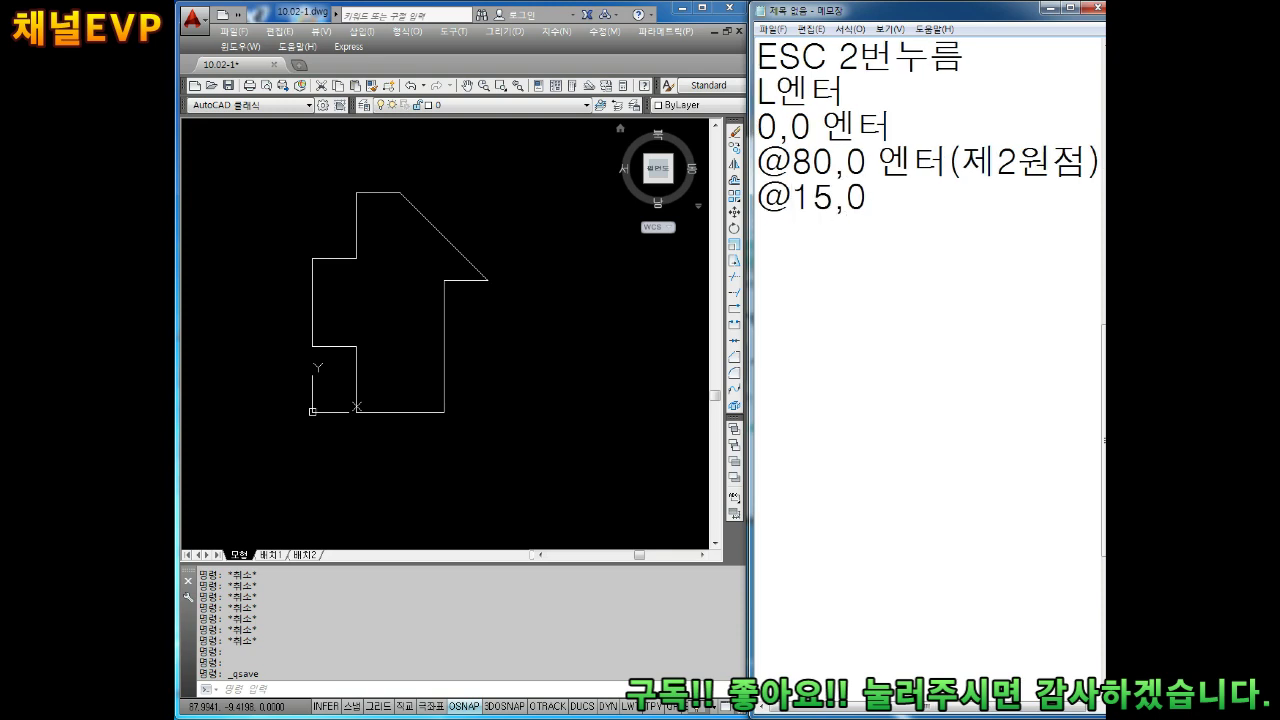
text((보조선)
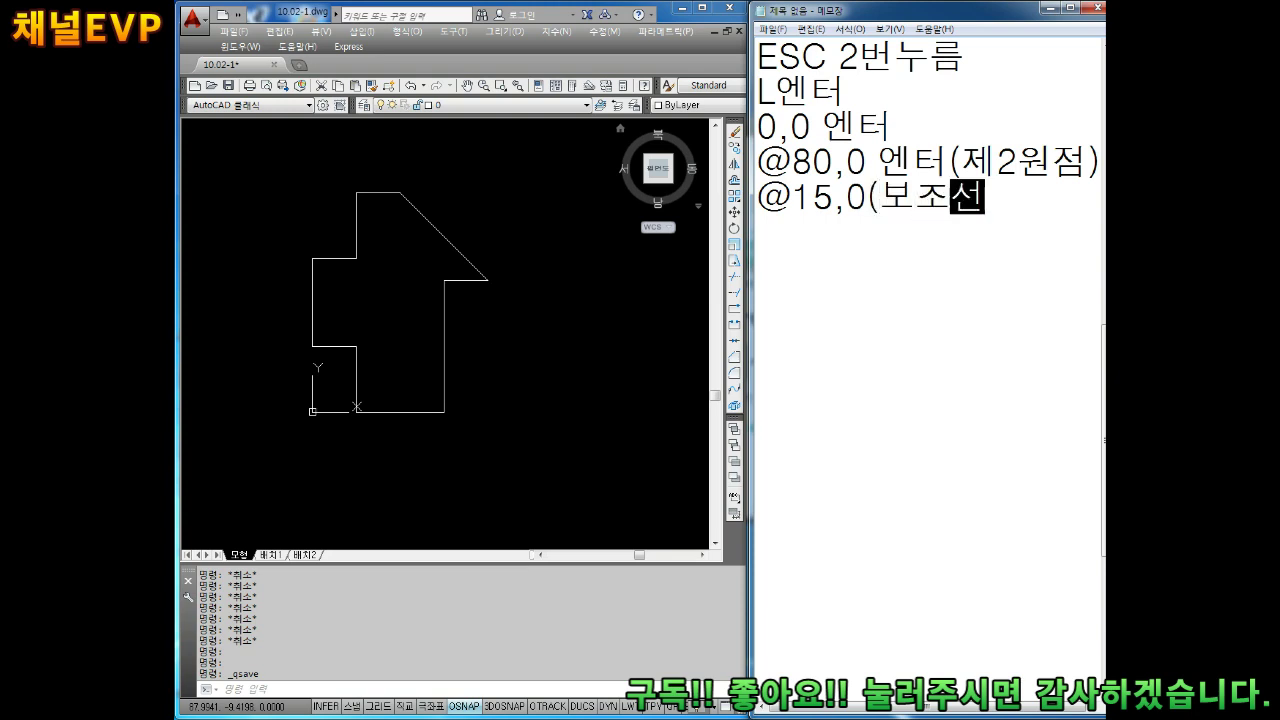
text())
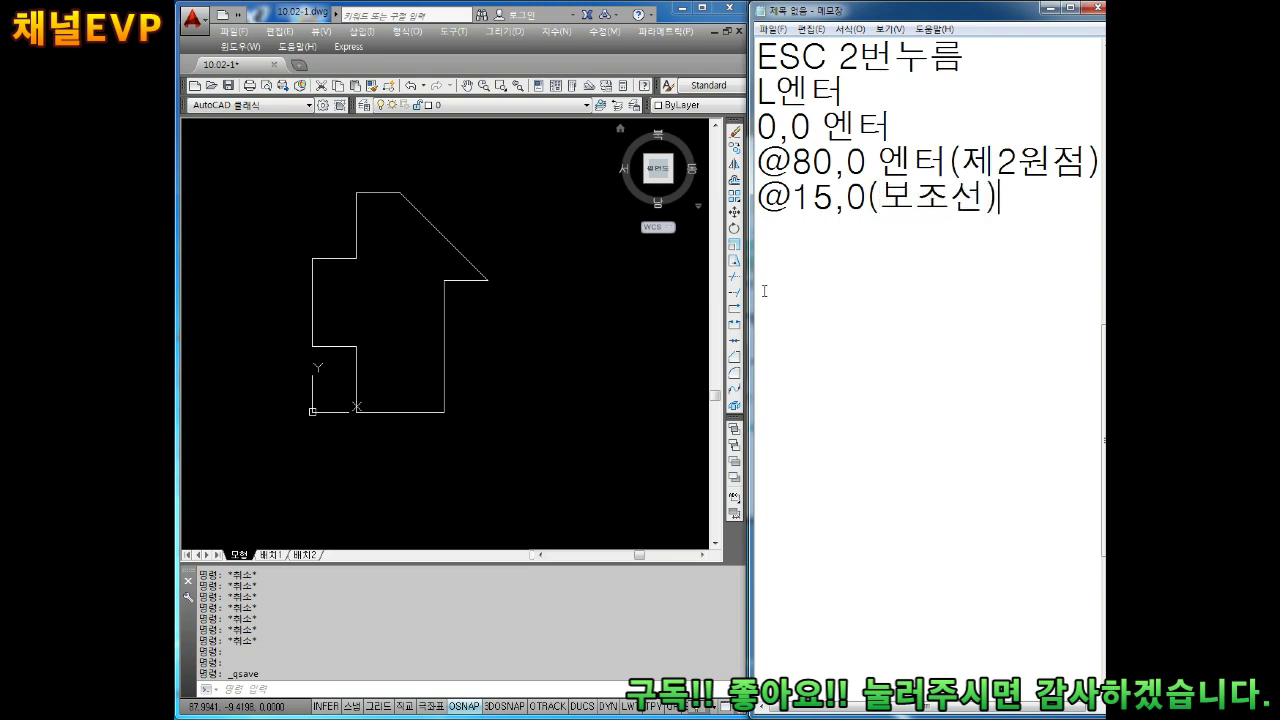
Draw a line from 0,0 running 80 units and then 15 units to the right
click(443, 343)
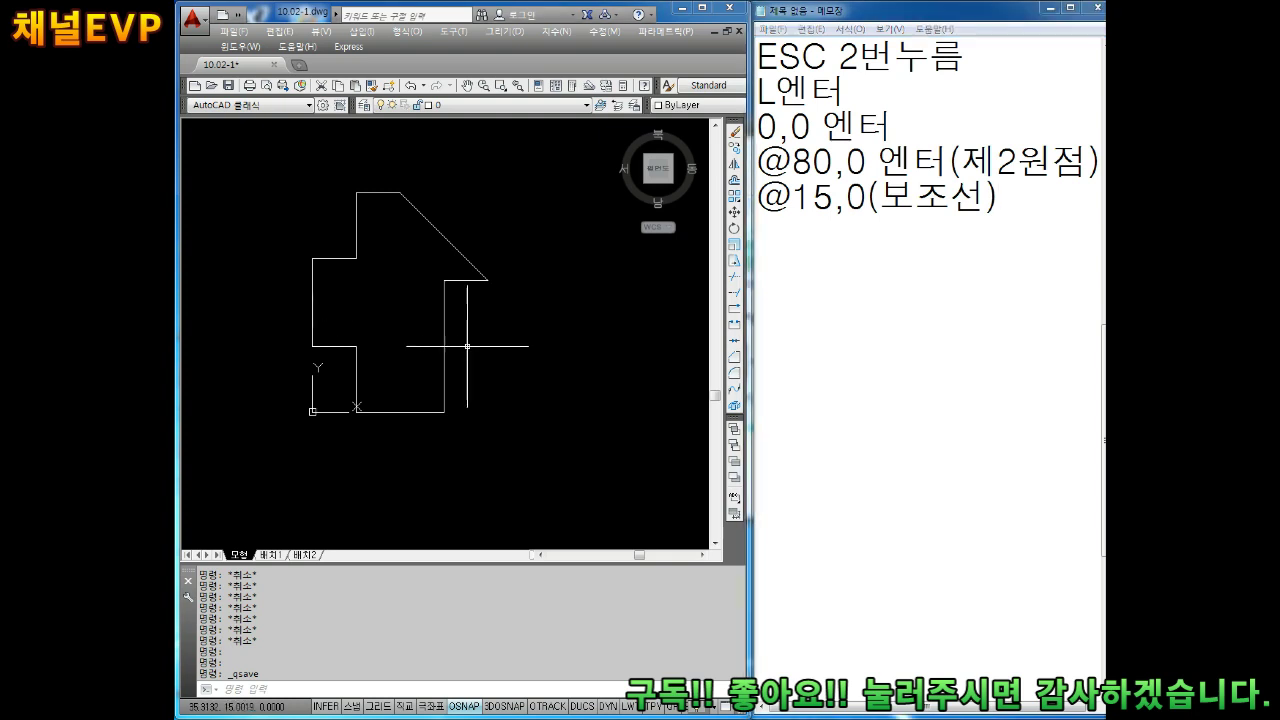
middle_drag(449, 346, 421, 337)
key(Escape)
key(Escape)
key(Escape)
key(Escape)
key(Escape)
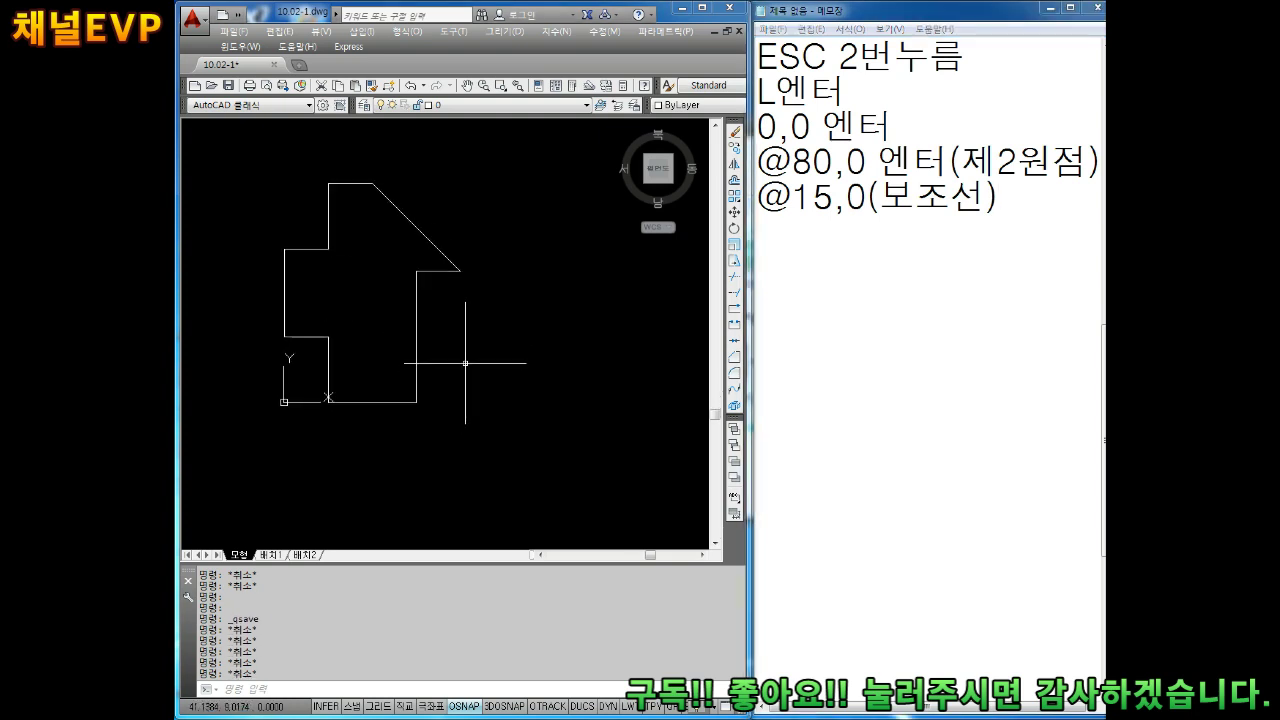
key(Escape)
key(Escape)
key(Escape)
text(L)
key(Return)
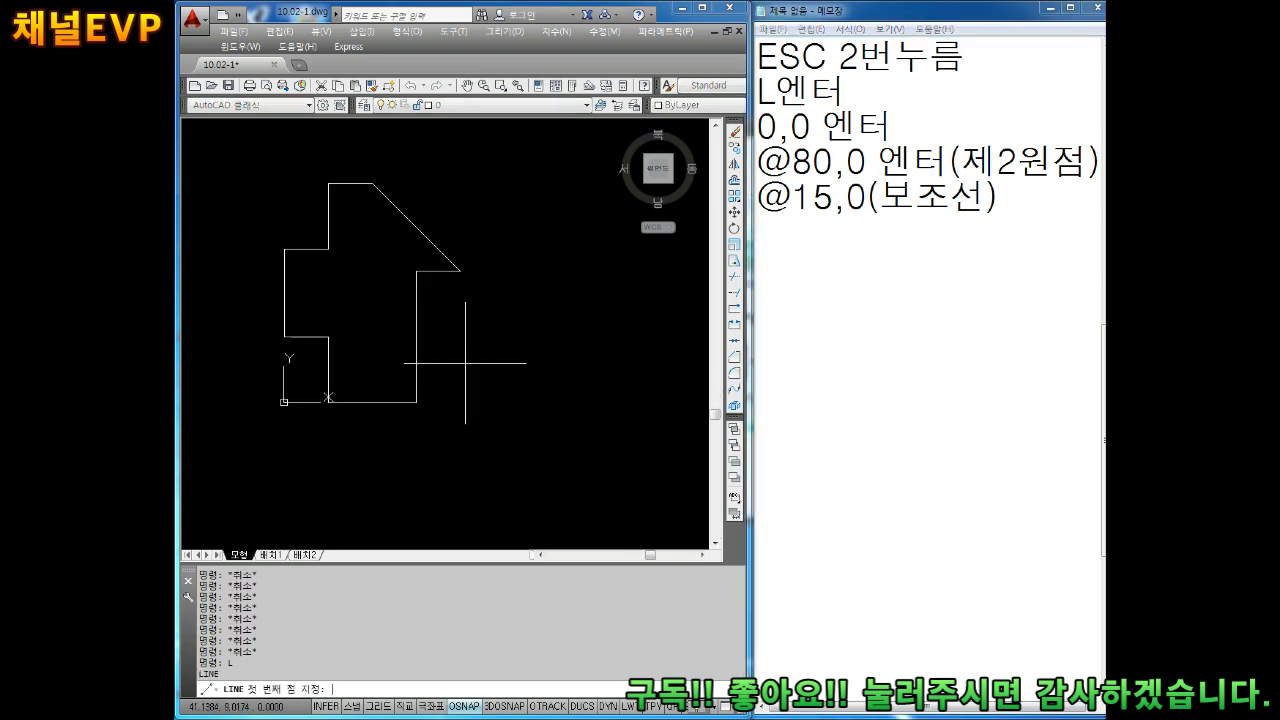
text(,0)
key(Return)
text(@80,0)
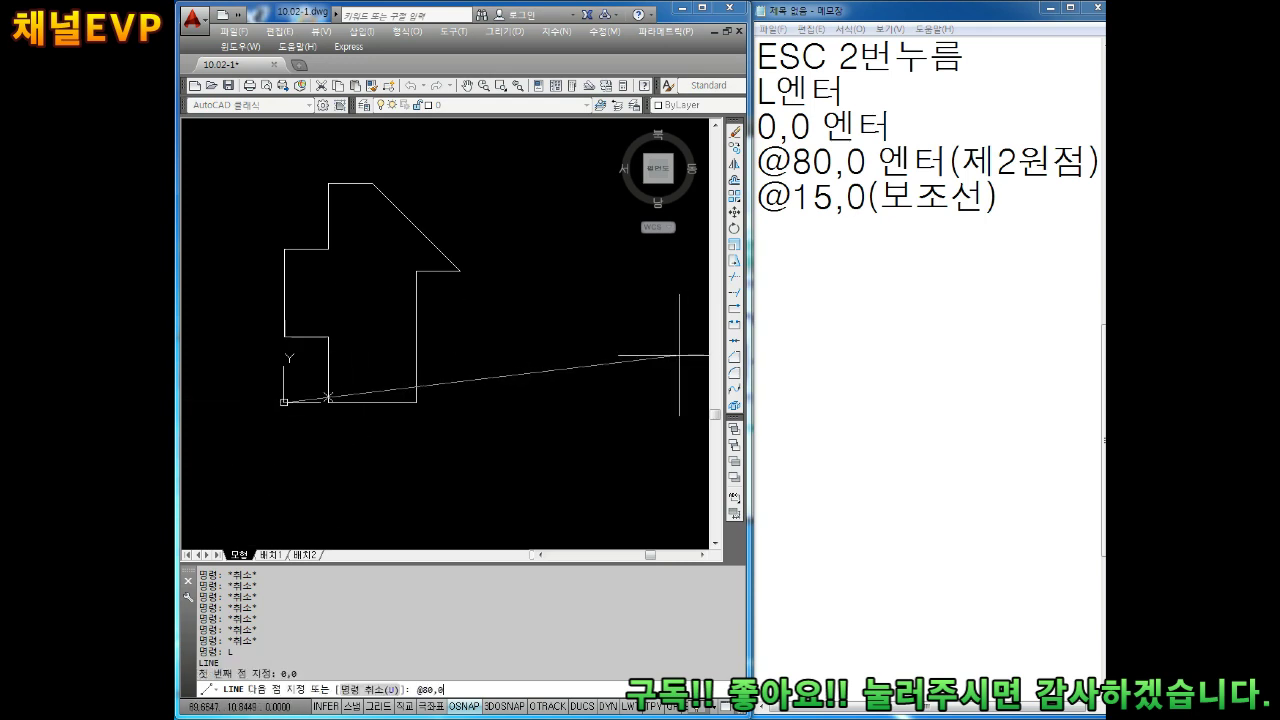
key(Return)
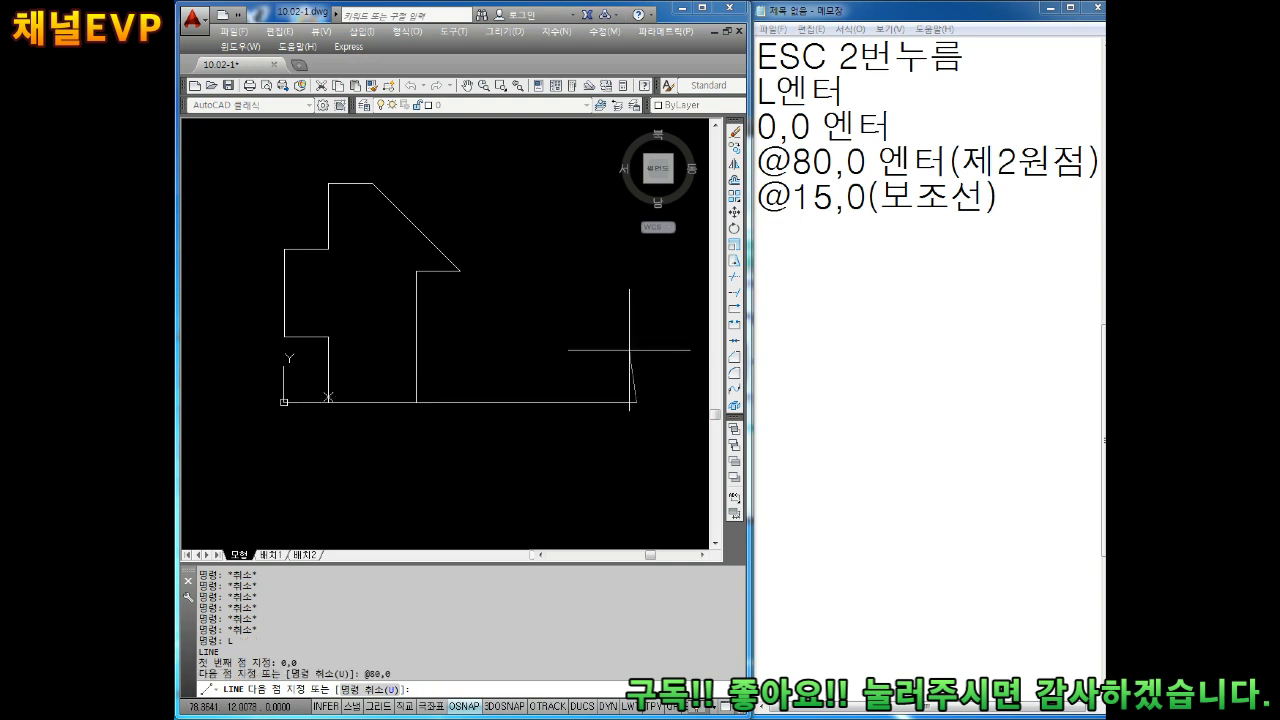
scroll(610, 350, up, 2)
text(@)
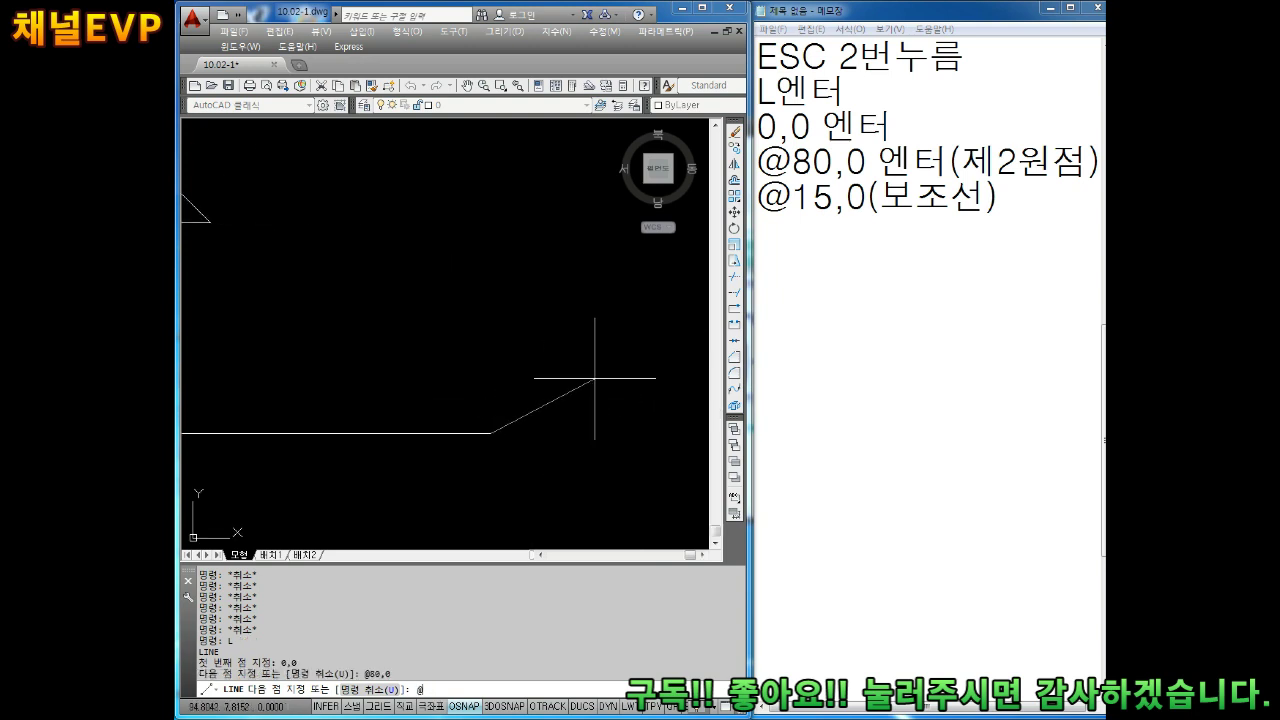
text(15)
key(Return)
scroll(595, 378, down, 2)
scroll(500, 380, down, 2)
key(Escape)
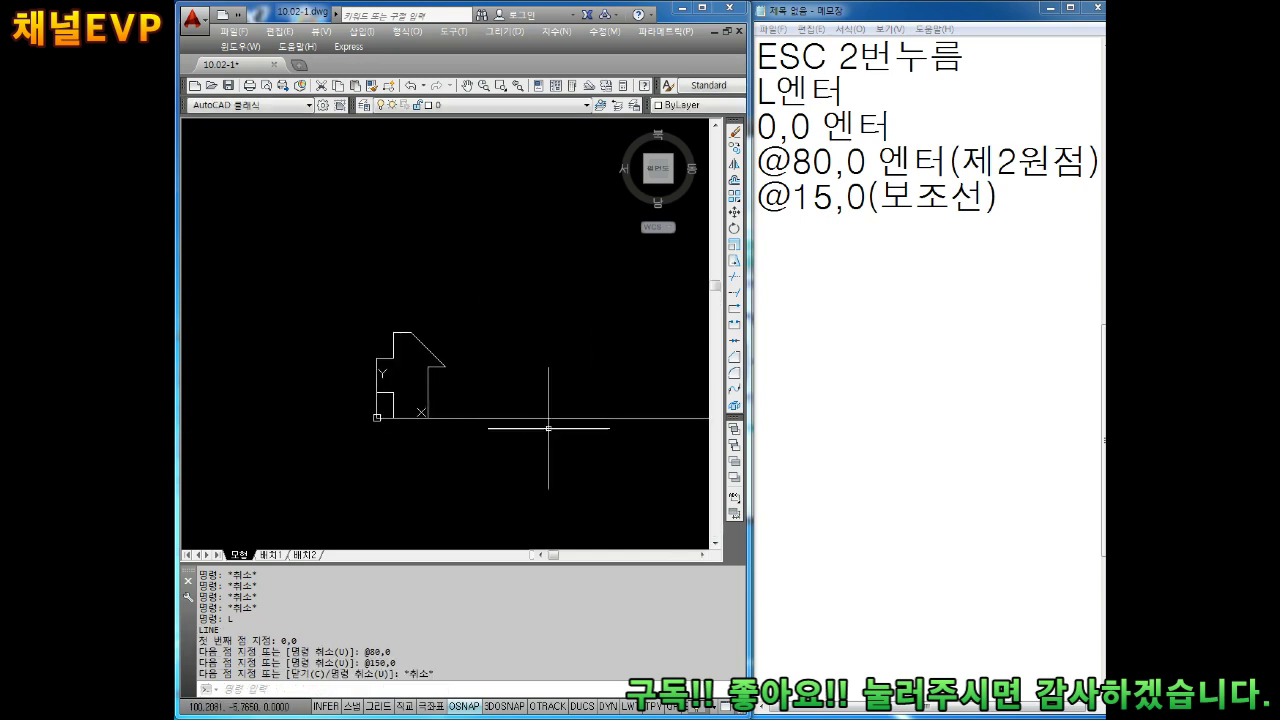
Window-select and delete the long horizontal baseline
middle_drag(619, 459, 491, 391)
click(658, 262)
click(574, 354)
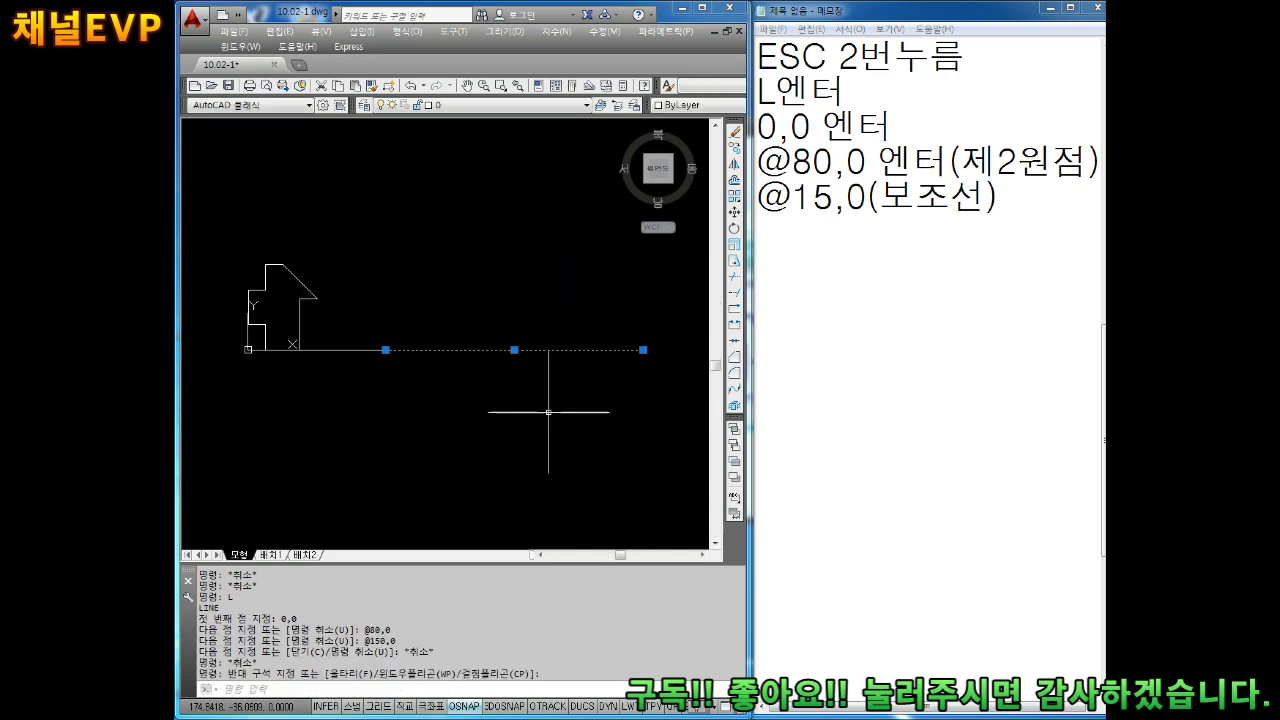
key(Escape)
key(Escape)
click(560, 330)
click(508, 403)
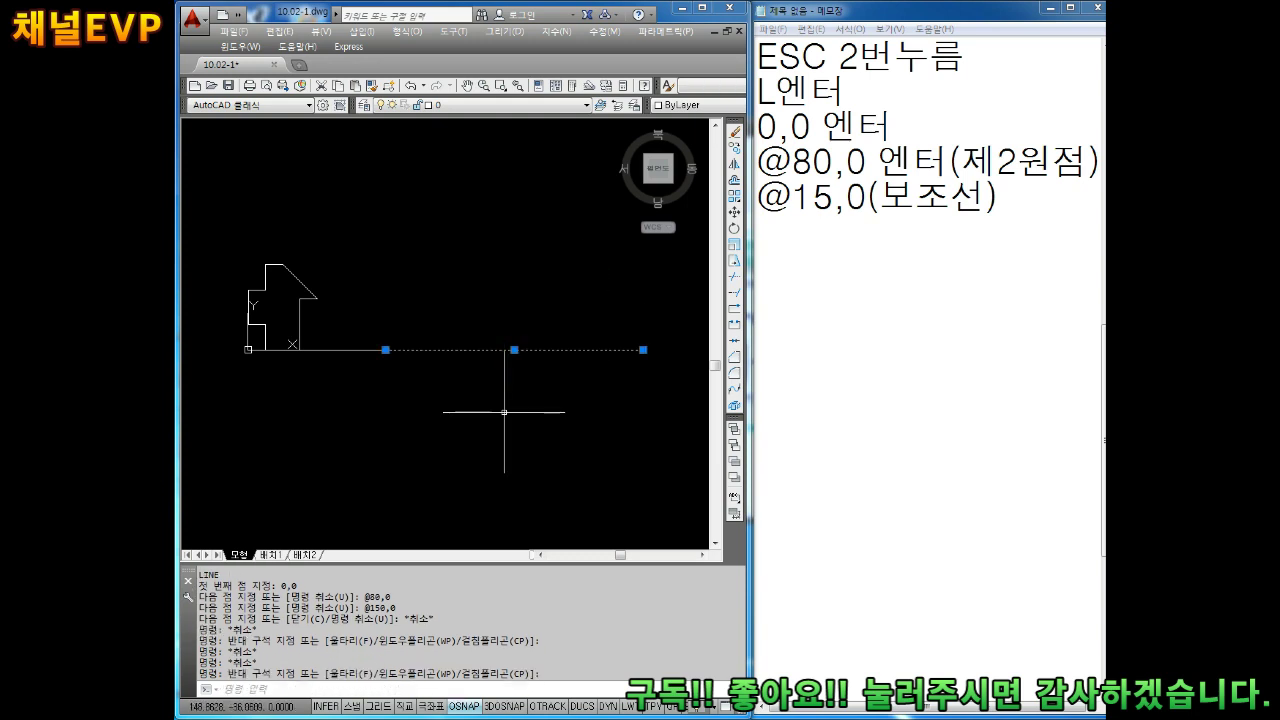
key(Delete)
scroll(361, 344, up, 2)
key(Escape)
key(Escape)
key(Escape)
Redraw a 15-unit horizontal guide line with the L command
text(L)
key(Return)
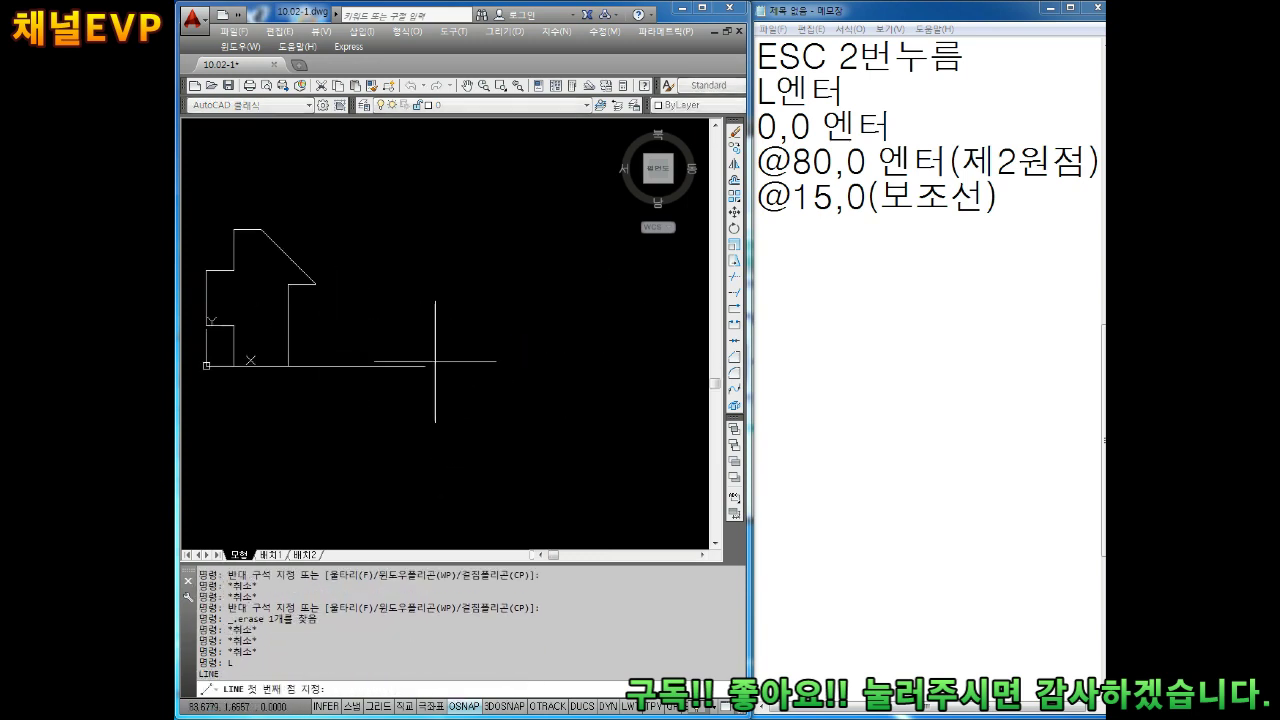
click(425, 366)
text(@15,0)
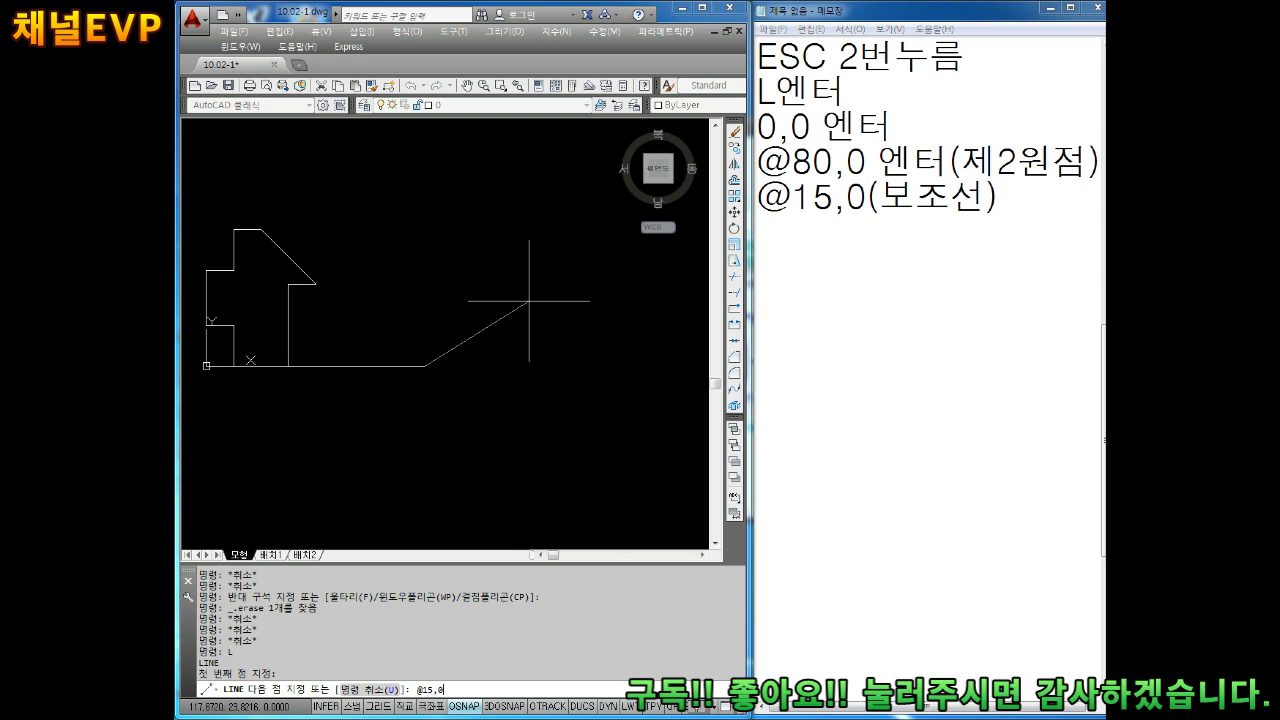
key(Return)
scroll(423, 366, up, 3)
scroll(601, 316, down, 2)
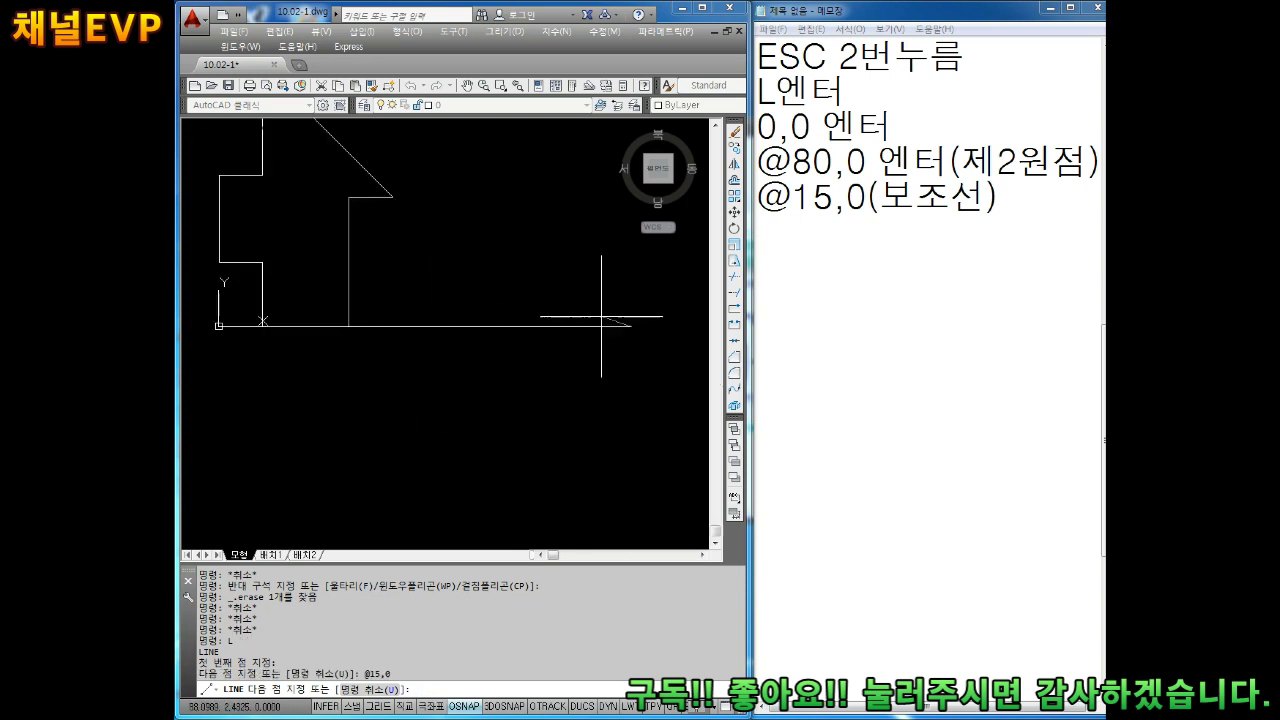
key(Escape)
key(Escape)
Delete the extra bottom line, leaving only the short guide line right of the house
middle_drag(601, 316, 581, 347)
click(437, 306)
click(417, 374)
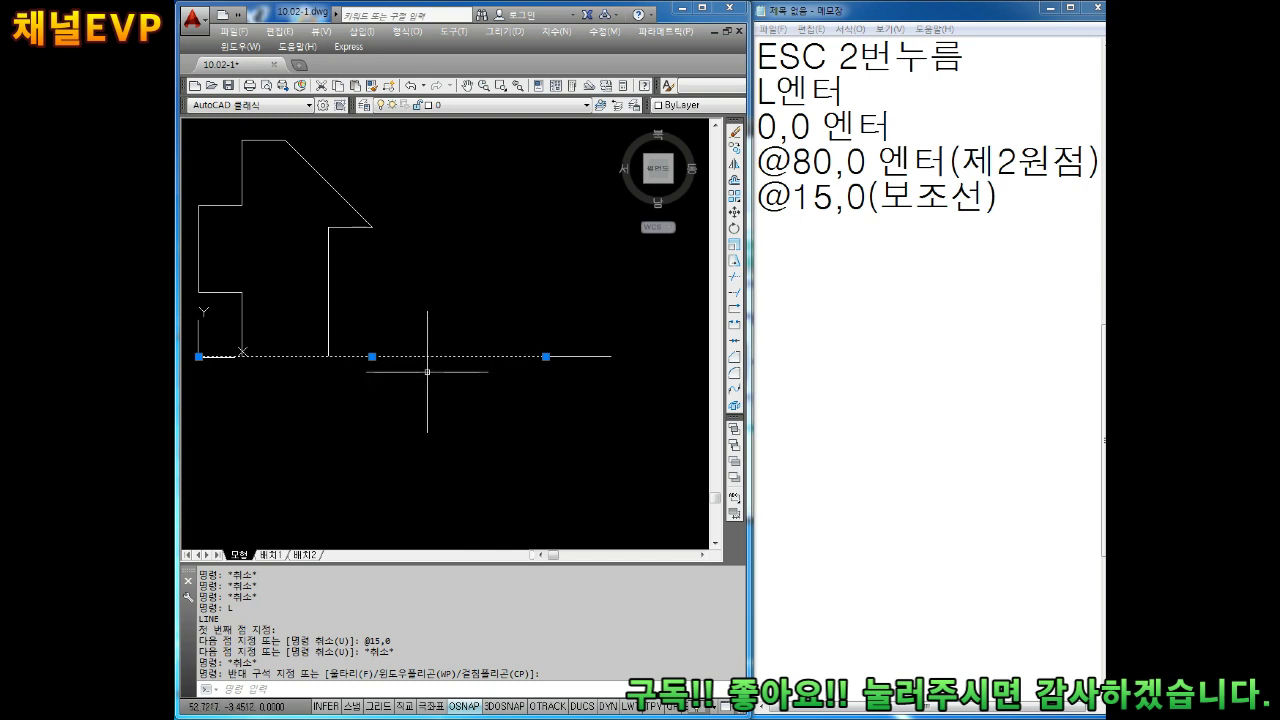
key(Delete)
key(Escape)
key(Escape)
middle_drag(586, 357, 566, 357)
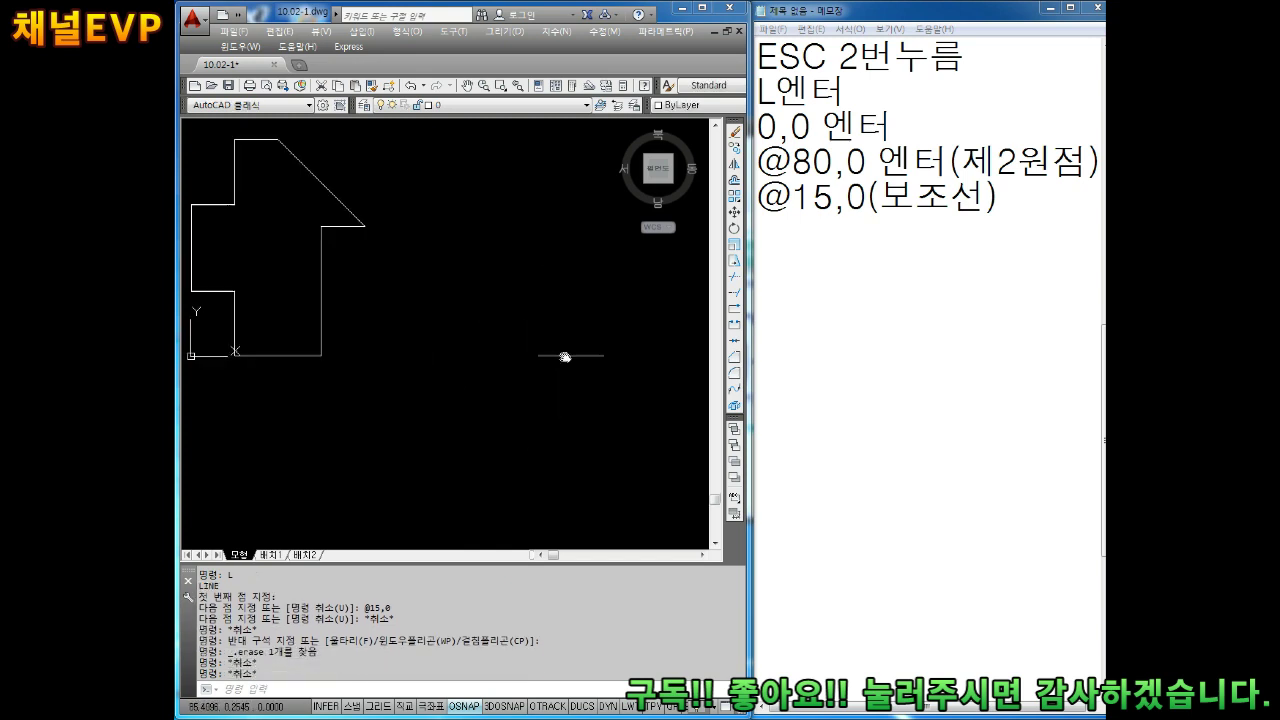
click(614, 307)
click(561, 355)
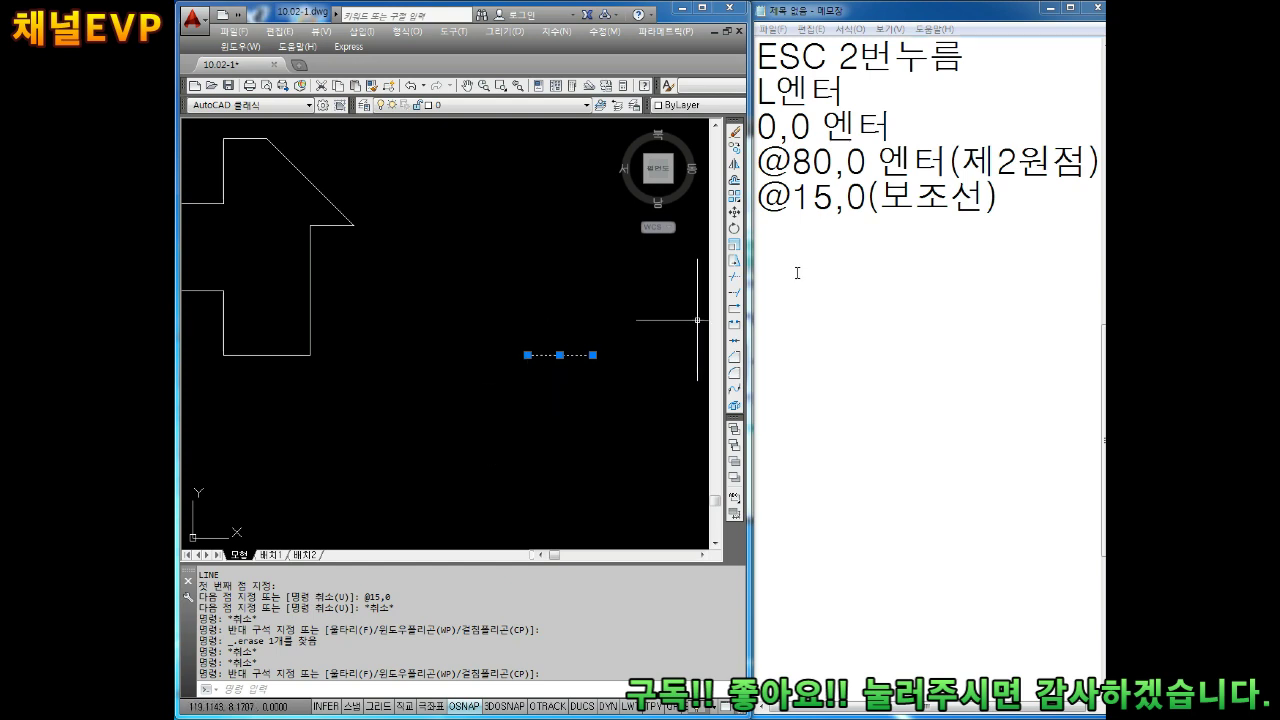
key(Escape)
key(Escape)
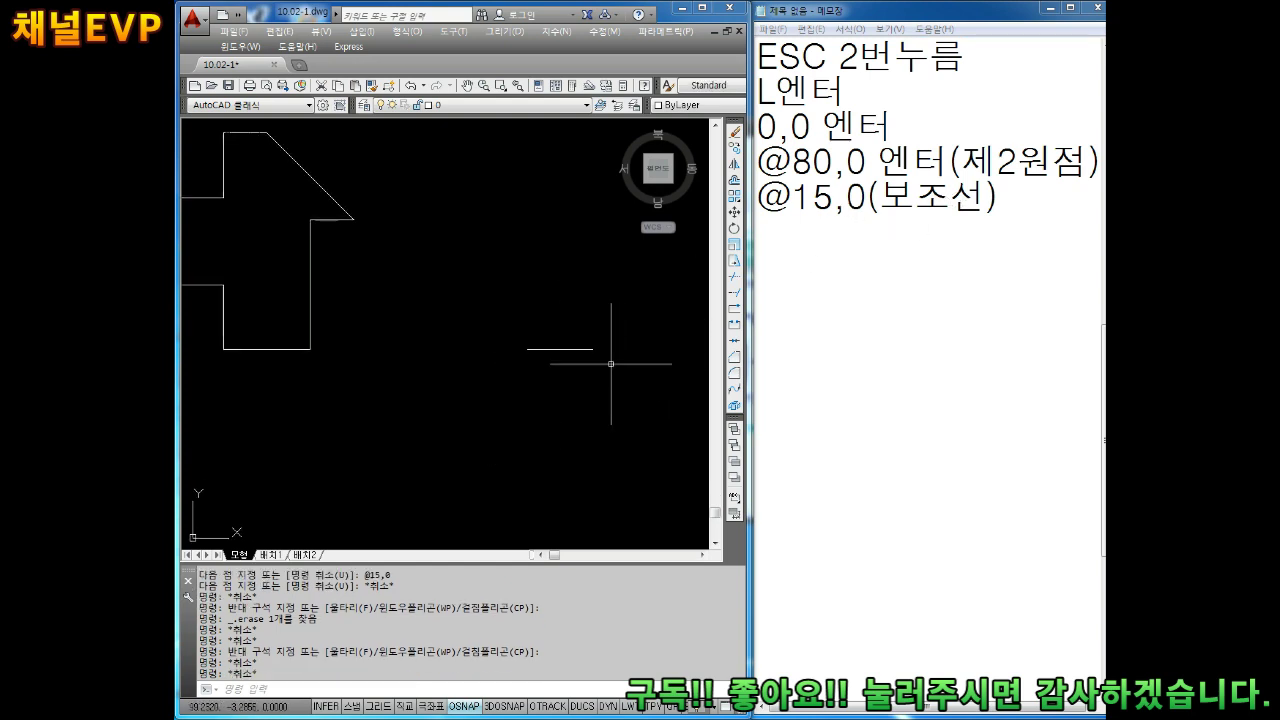
scroll(610, 362, down, 3)
key(Escape)
key(Escape)
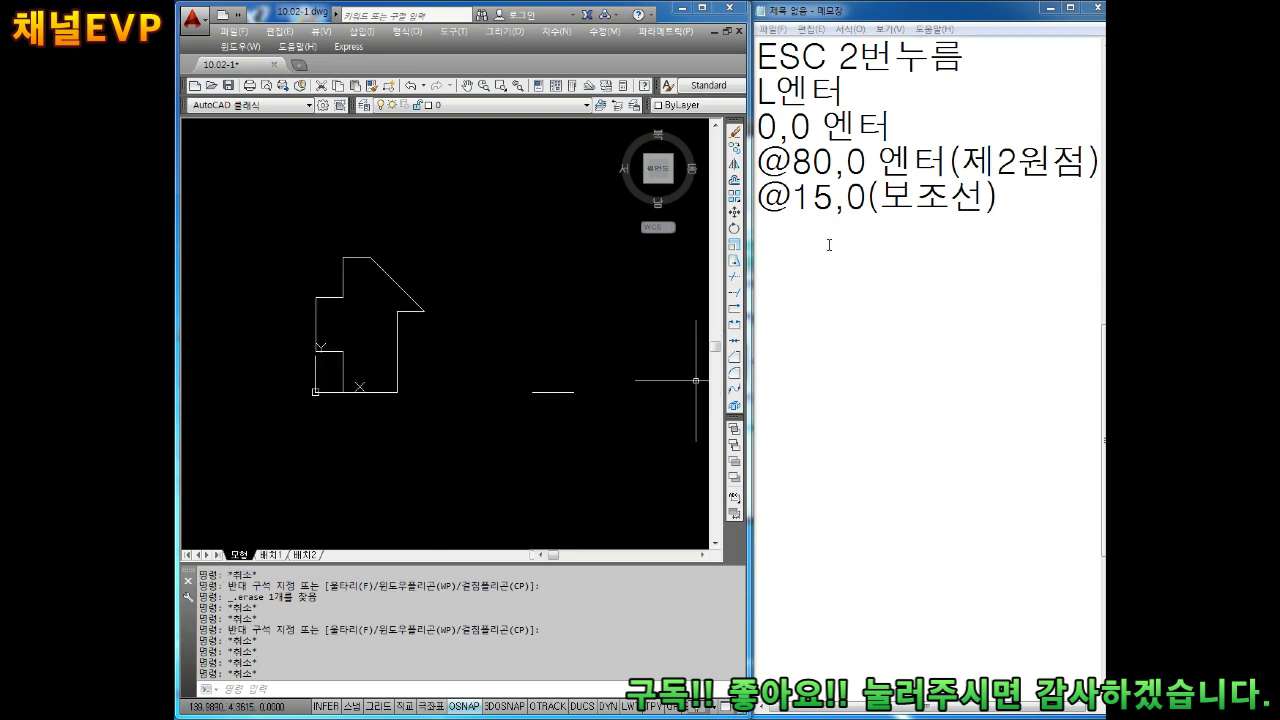
click(849, 266)
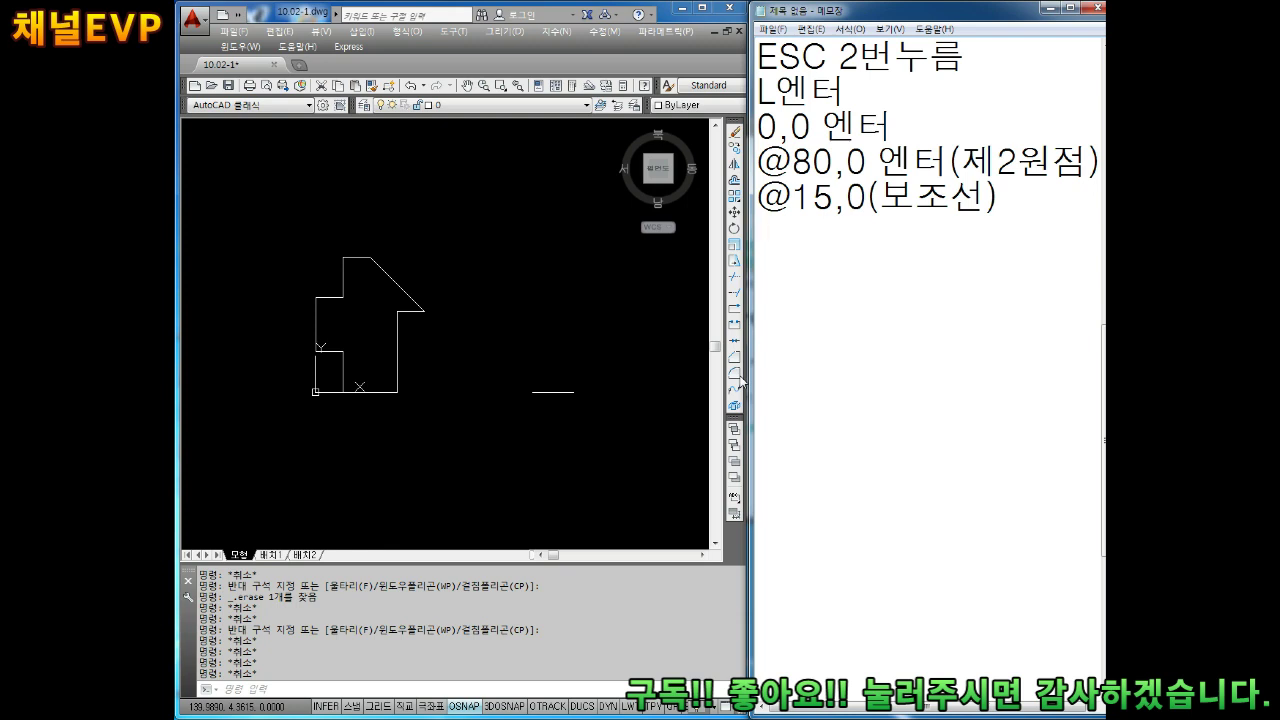
text(@150,0)
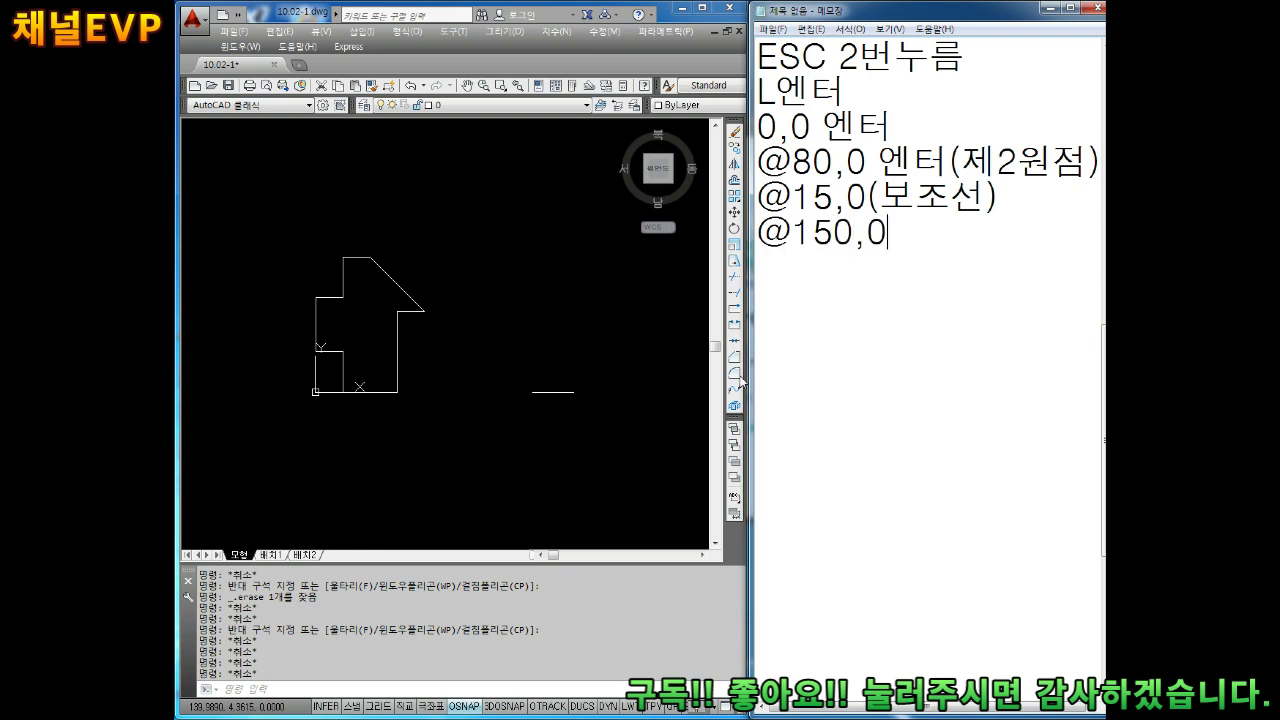
text(()
text(형상))
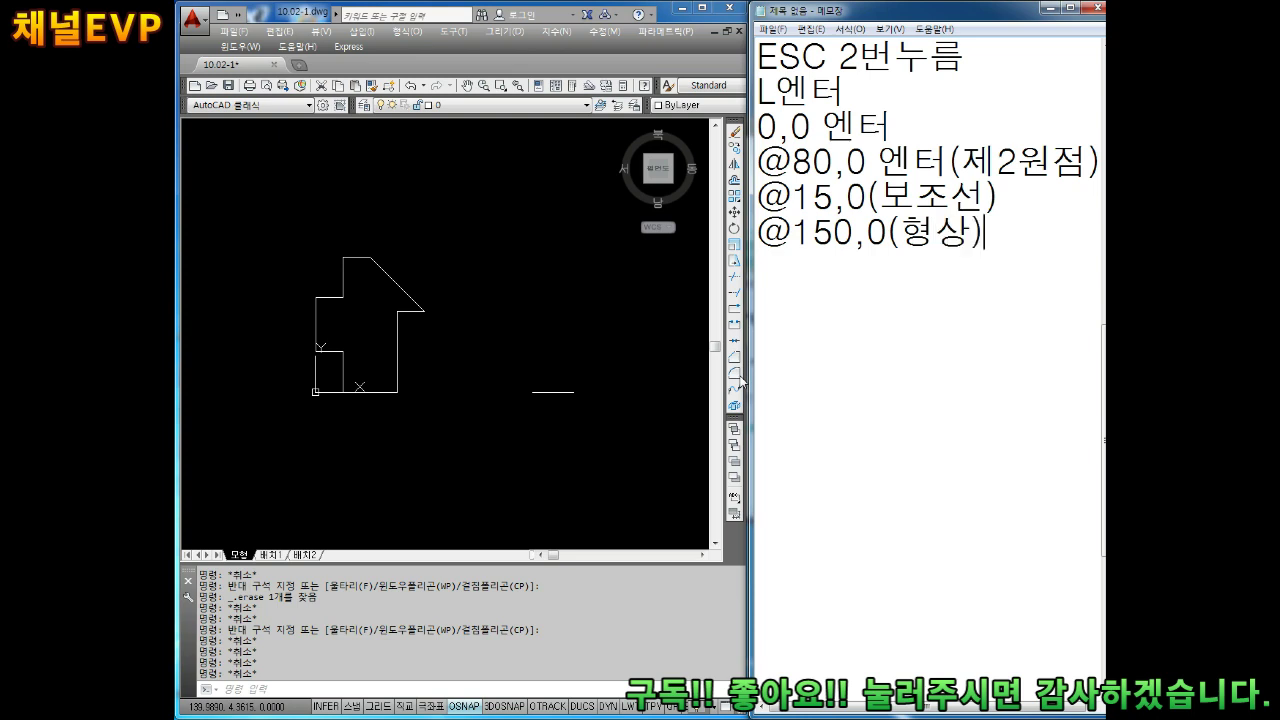
key(Down)
key(Up)
key(Right)
key(Right)
key(Right)
key(Right)
key(BackSpace)
key(Down)
text(@)
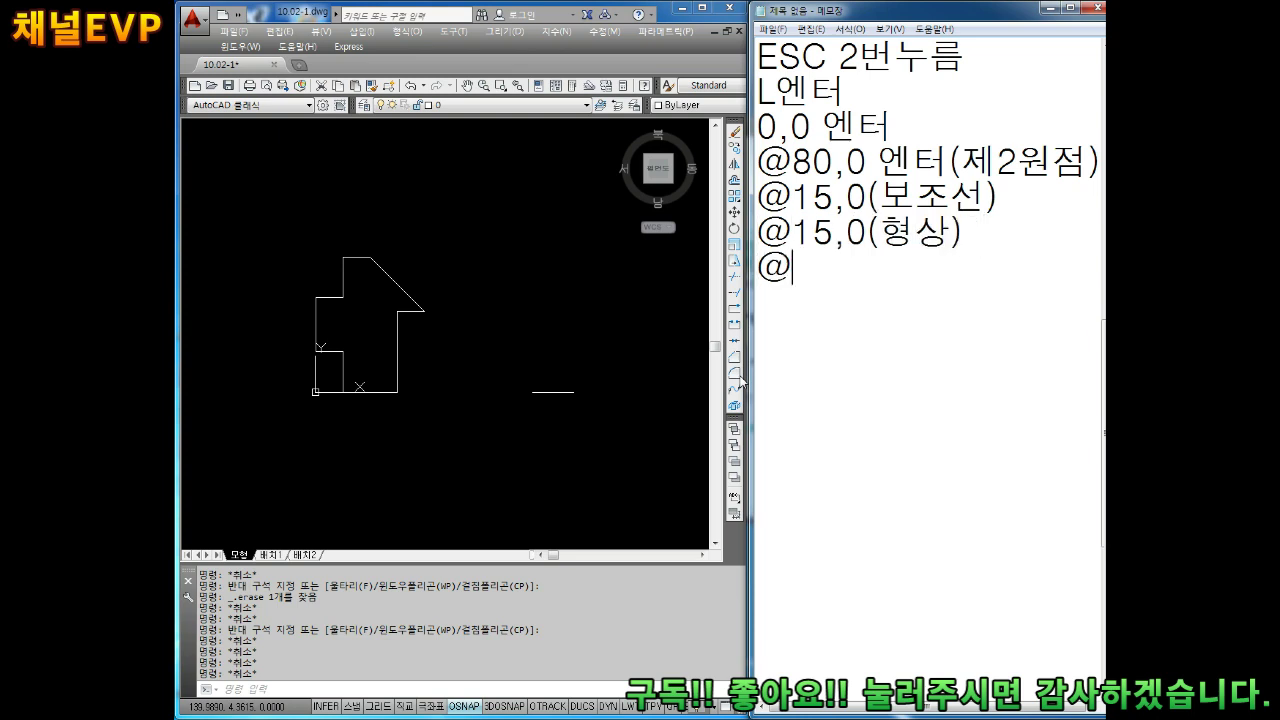
text(0,10)
key(Return)
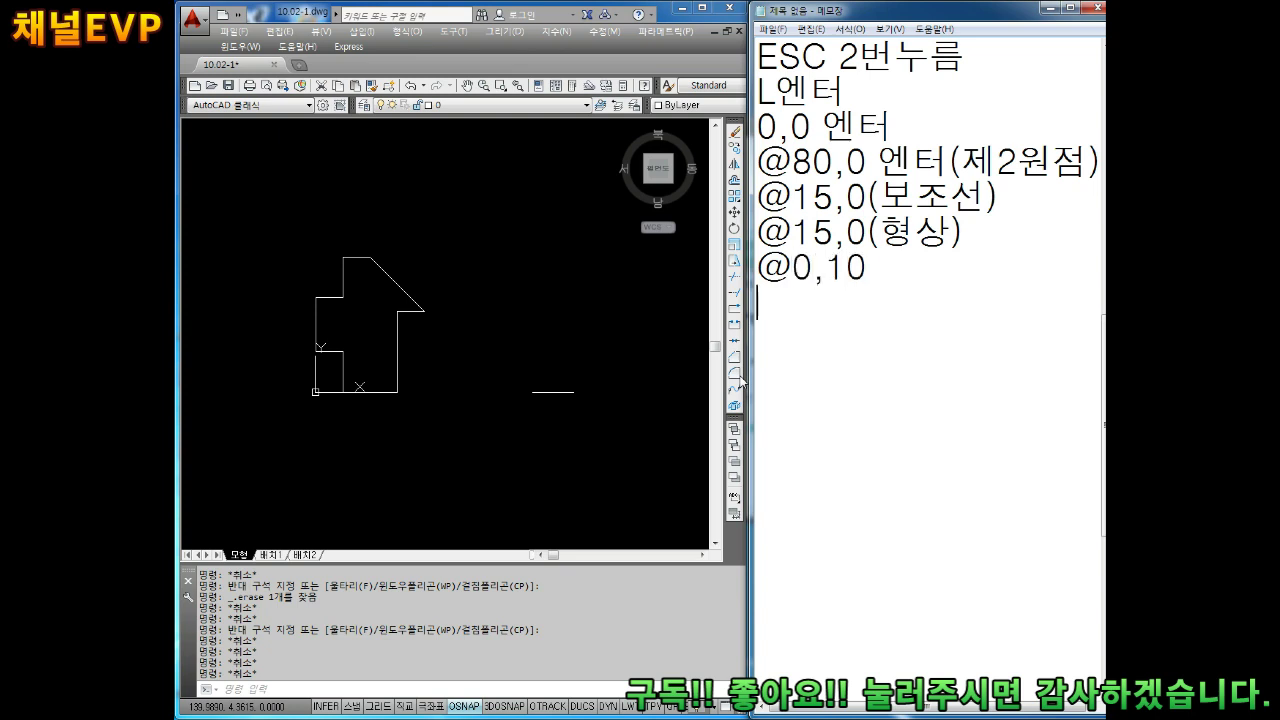
text(@20,)
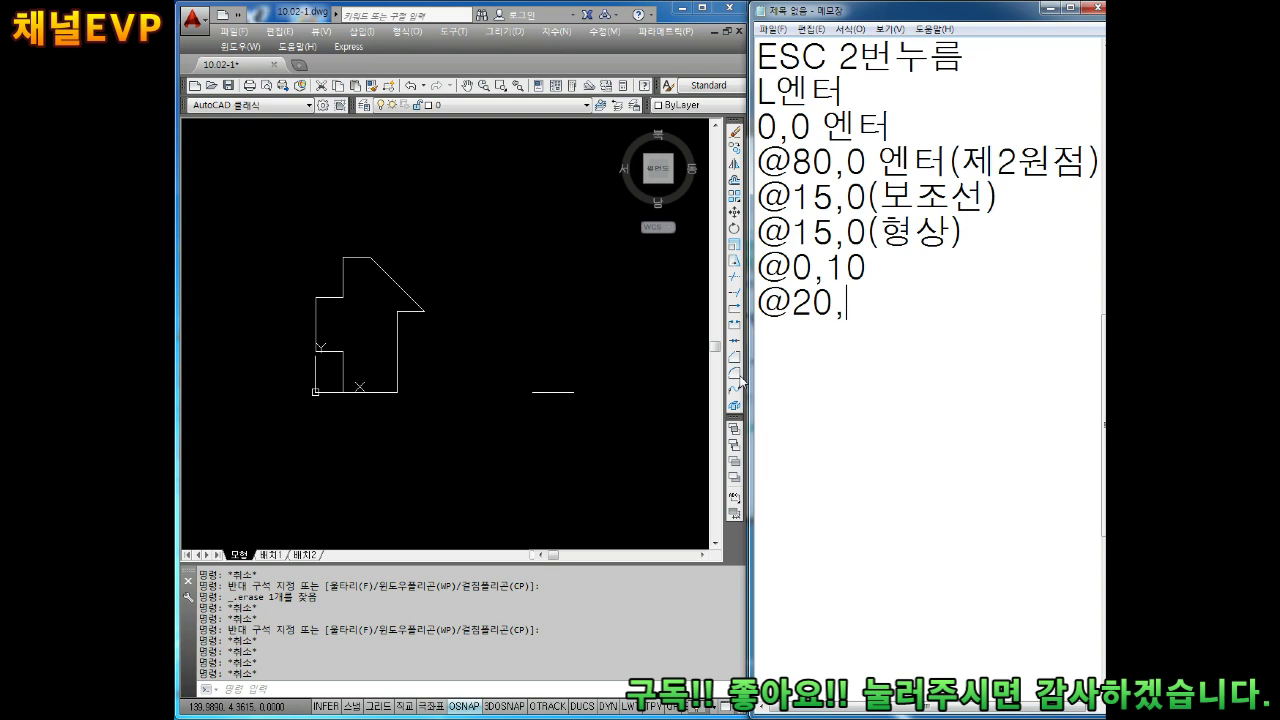
text(0)
key(Return)
text(@)
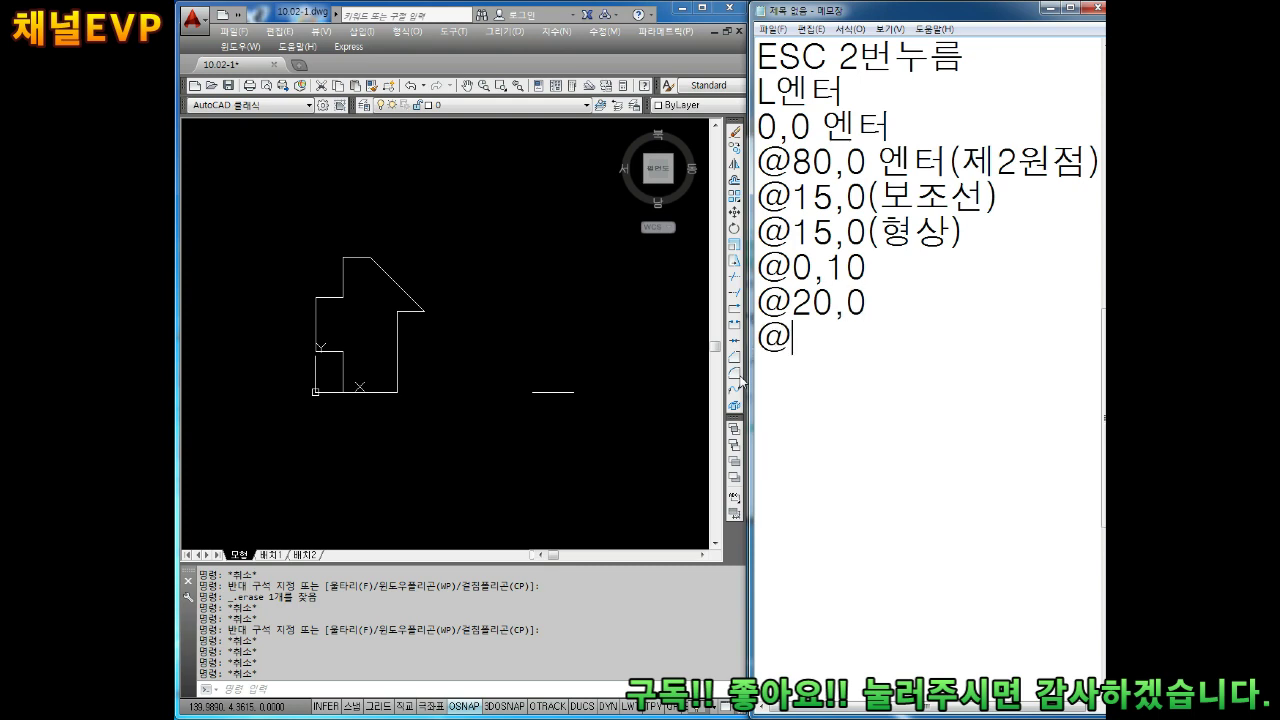
text(0,20)
key(Return)
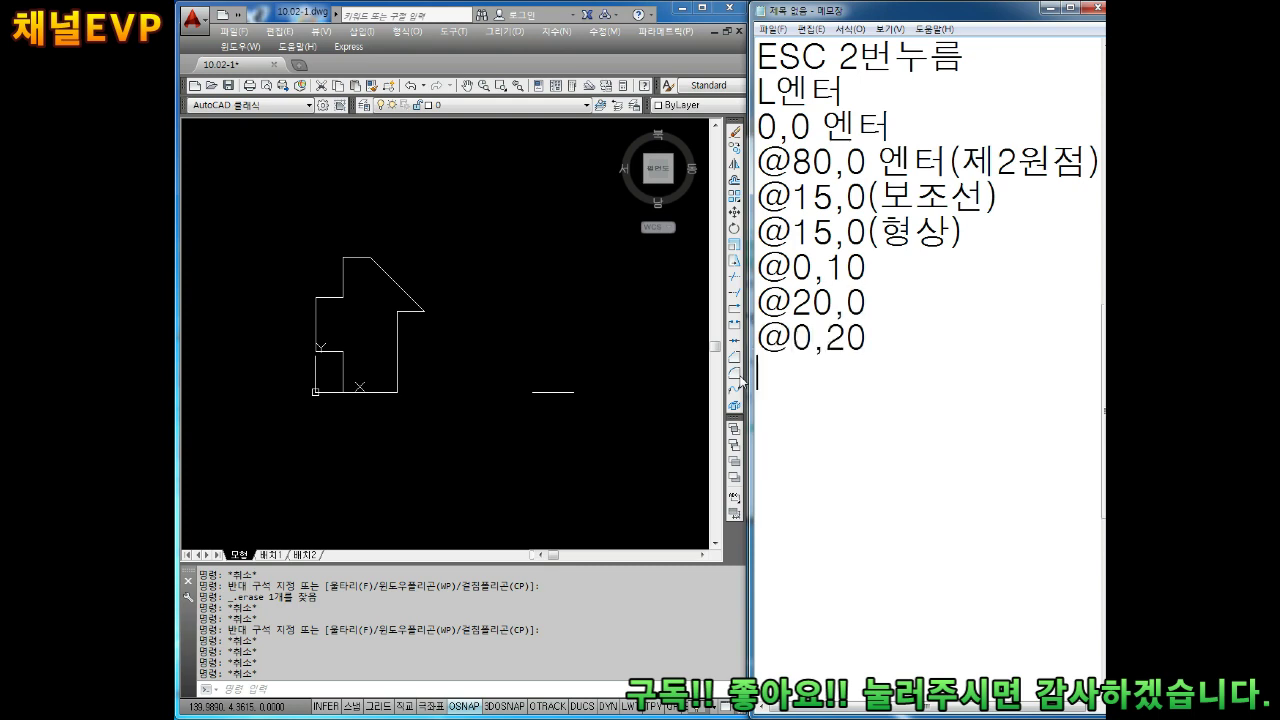
Finish the list with @-15,0, @0,20, @-15,0 and @0,-10 on separate lines
key(shift+F10)
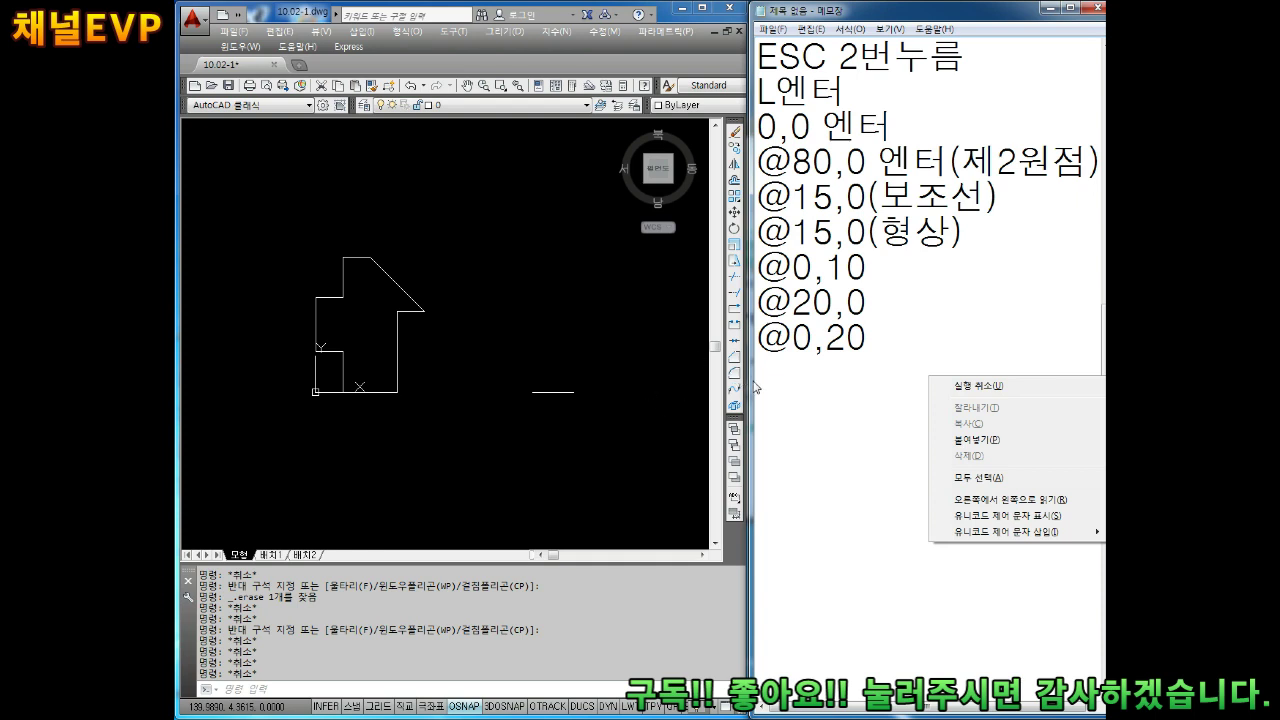
key(Escape)
text(@)
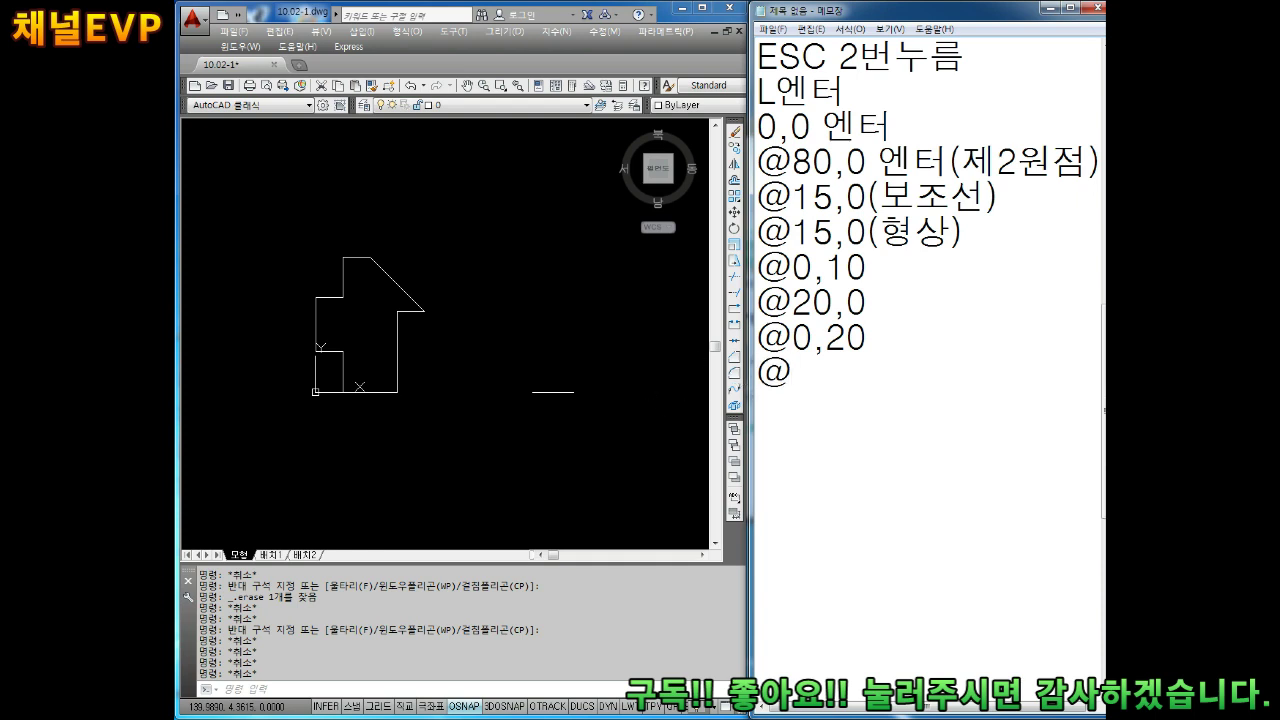
text(-1)
text(5,0)
key(Return)
text(@0)
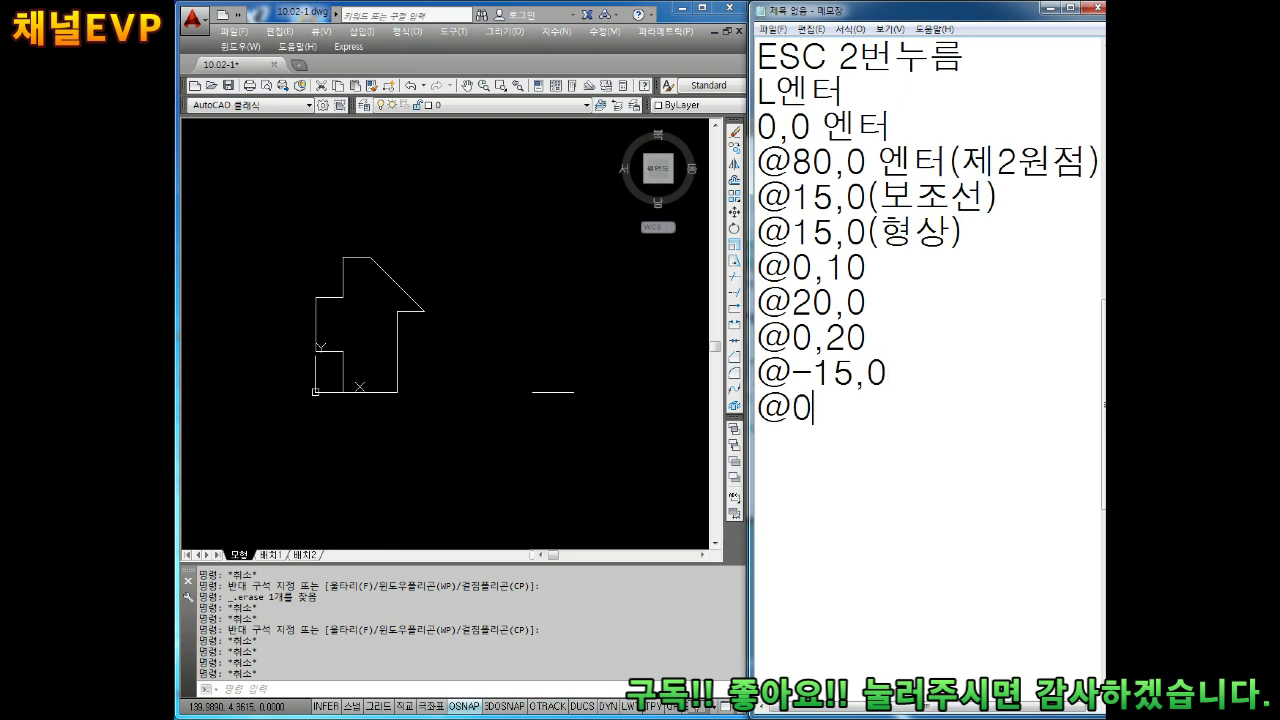
text(,20)
key(Return)
text(\)
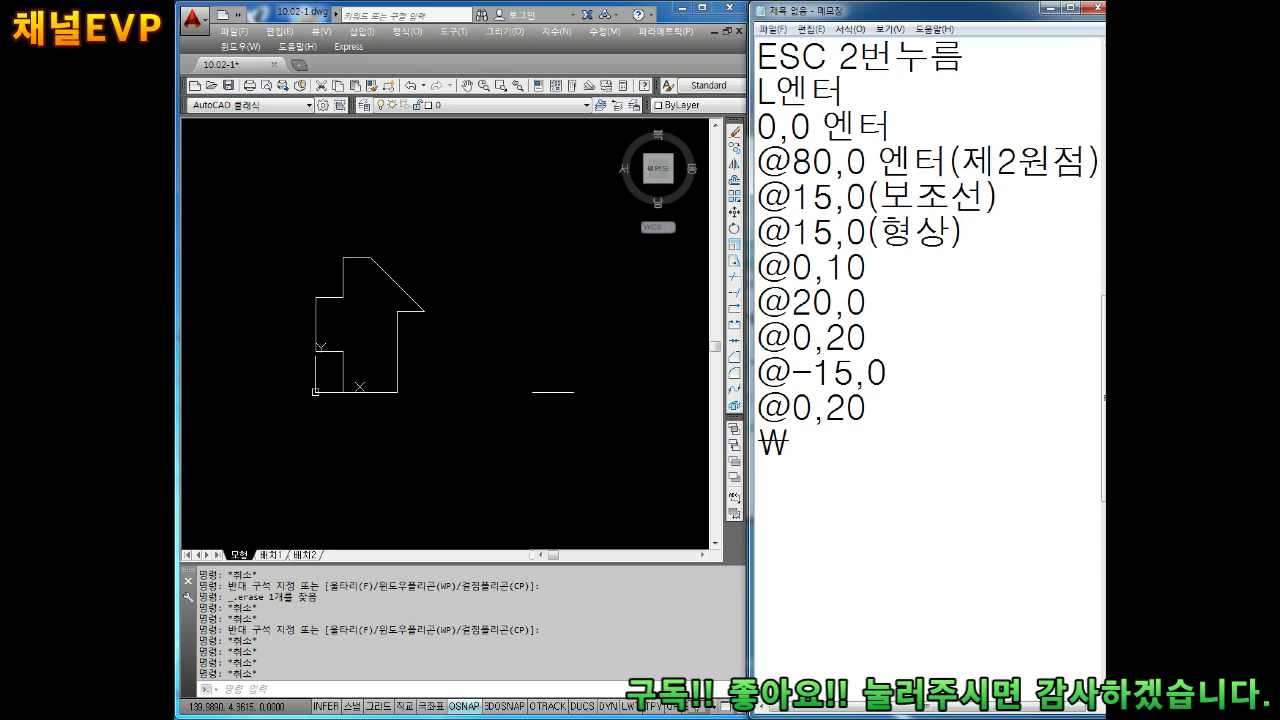
key(BackSpace)
text(@)
text(-15,0)
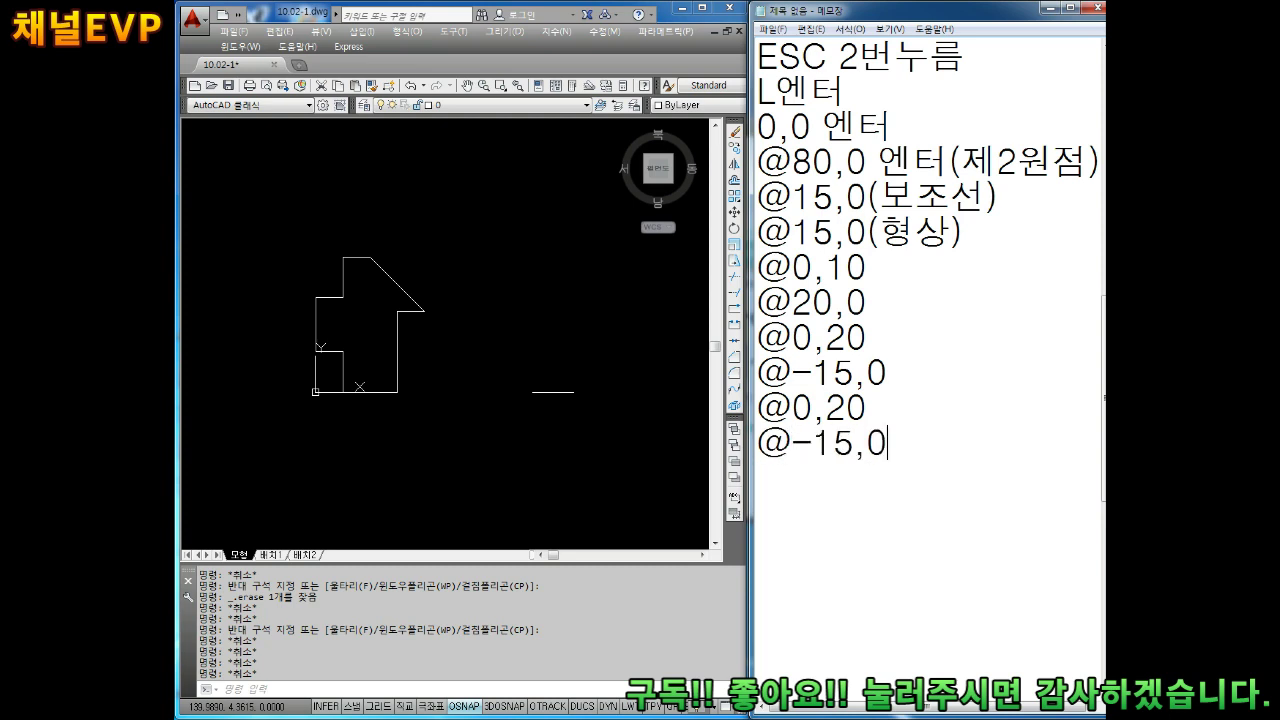
key(Return)
text(@)
text(0,-)
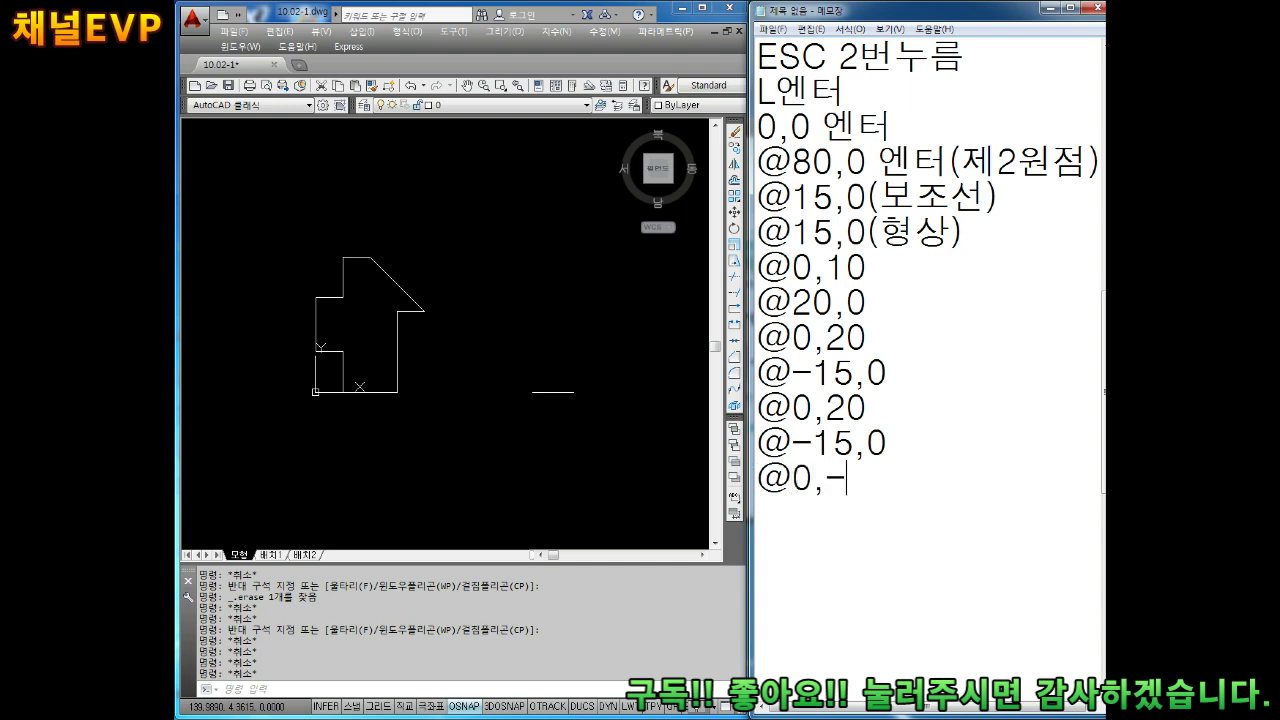
text(10)
key(Return)
scroll(560, 410, up, 2)
scroll(549, 400, down, 4)
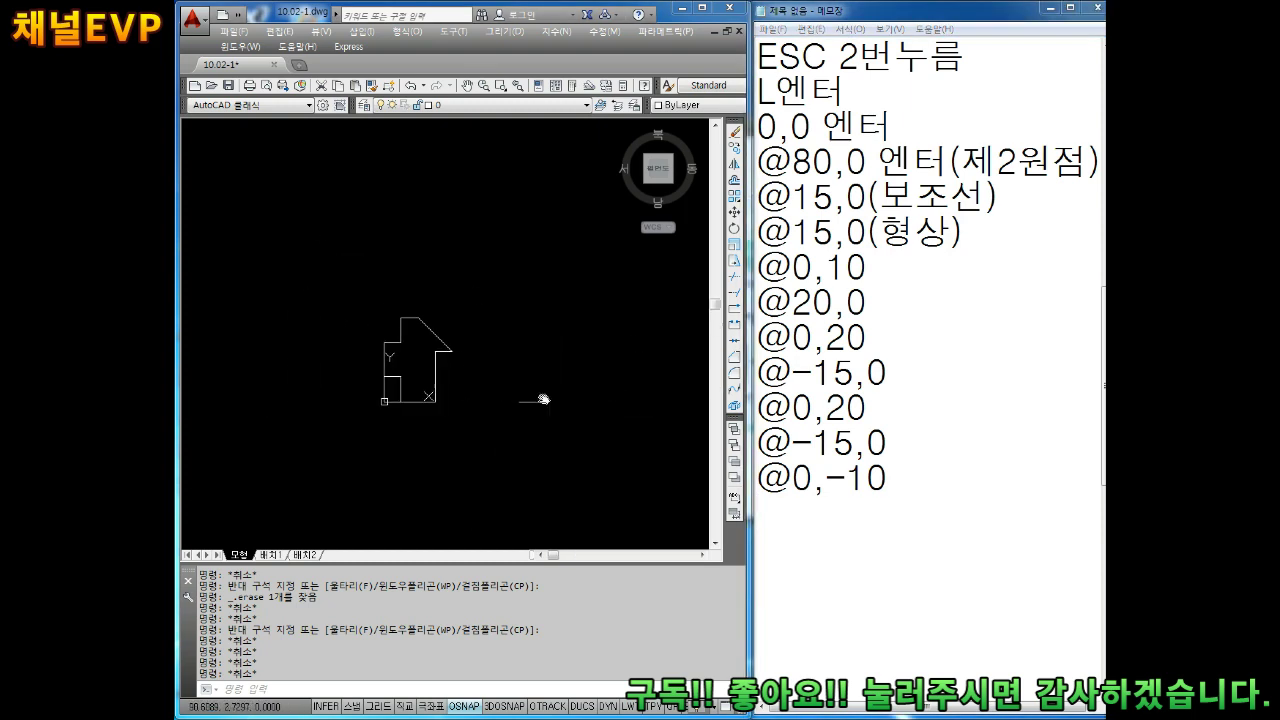
key(Escape)
key(Escape)
key(Escape)
key(Escape)
text(L)
key(Return)
scroll(544, 403, up, 4)
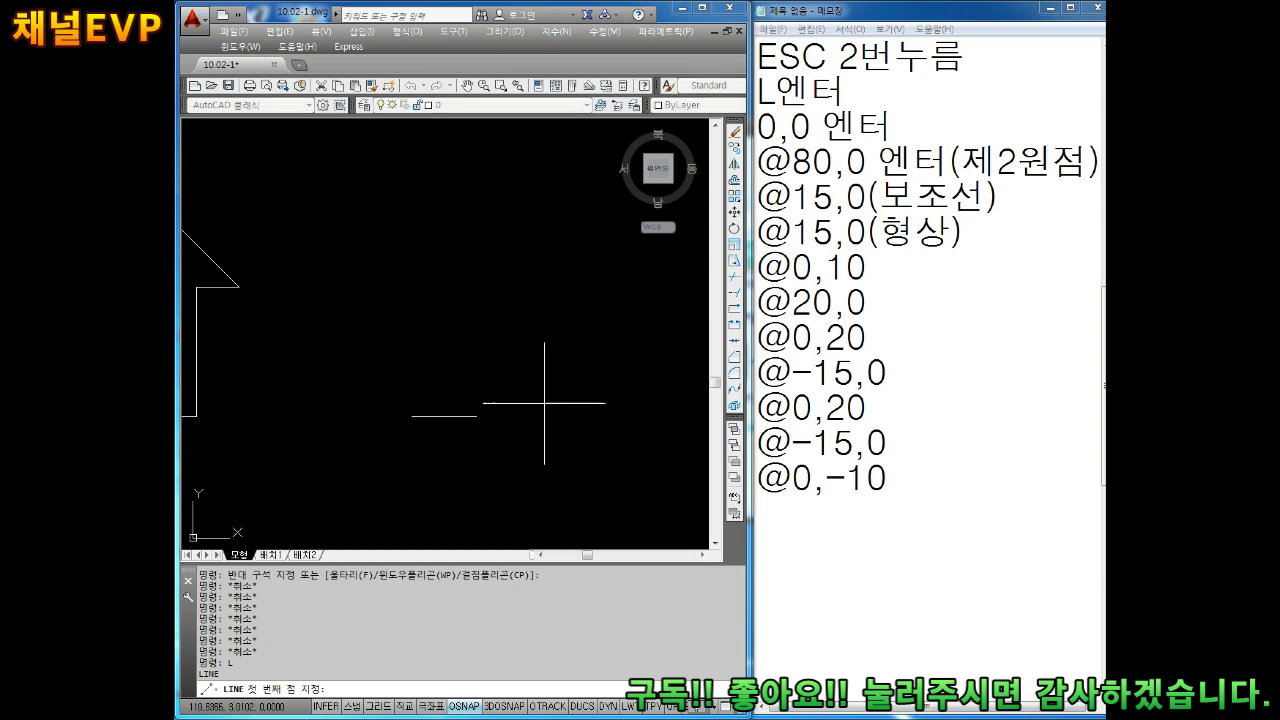
click(478, 416)
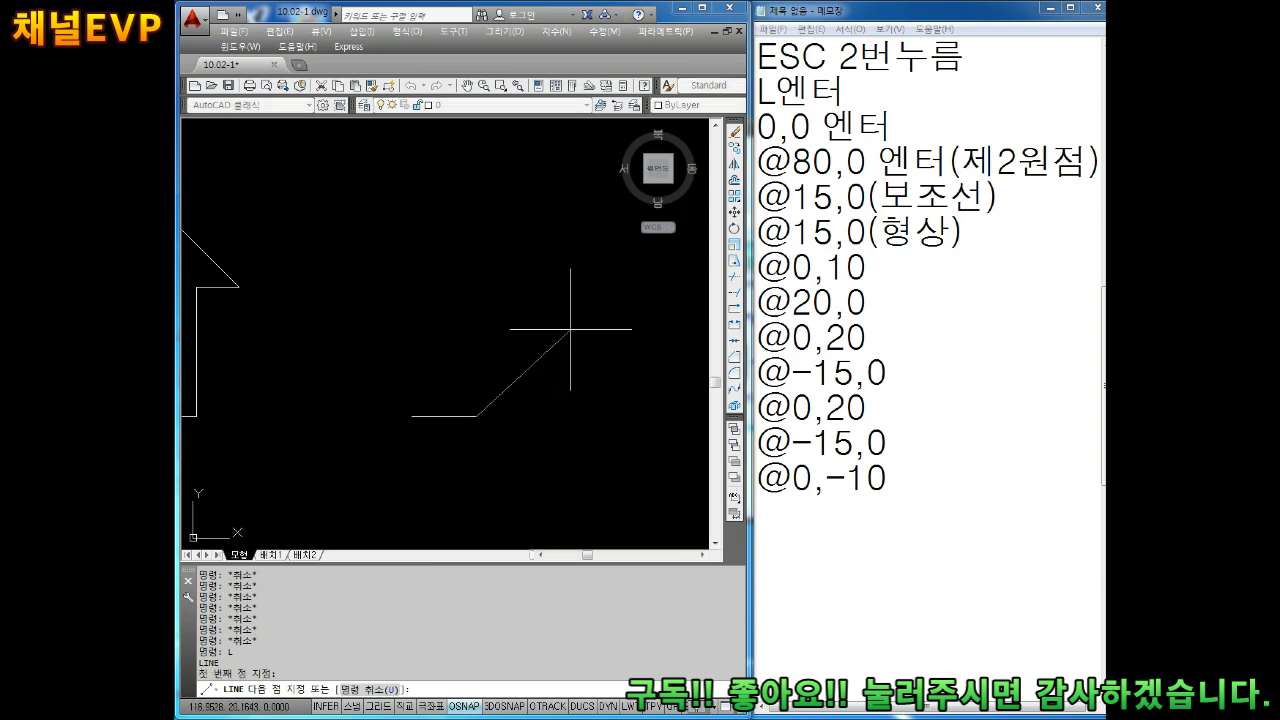
text(@1)
text(5)
key(Return)
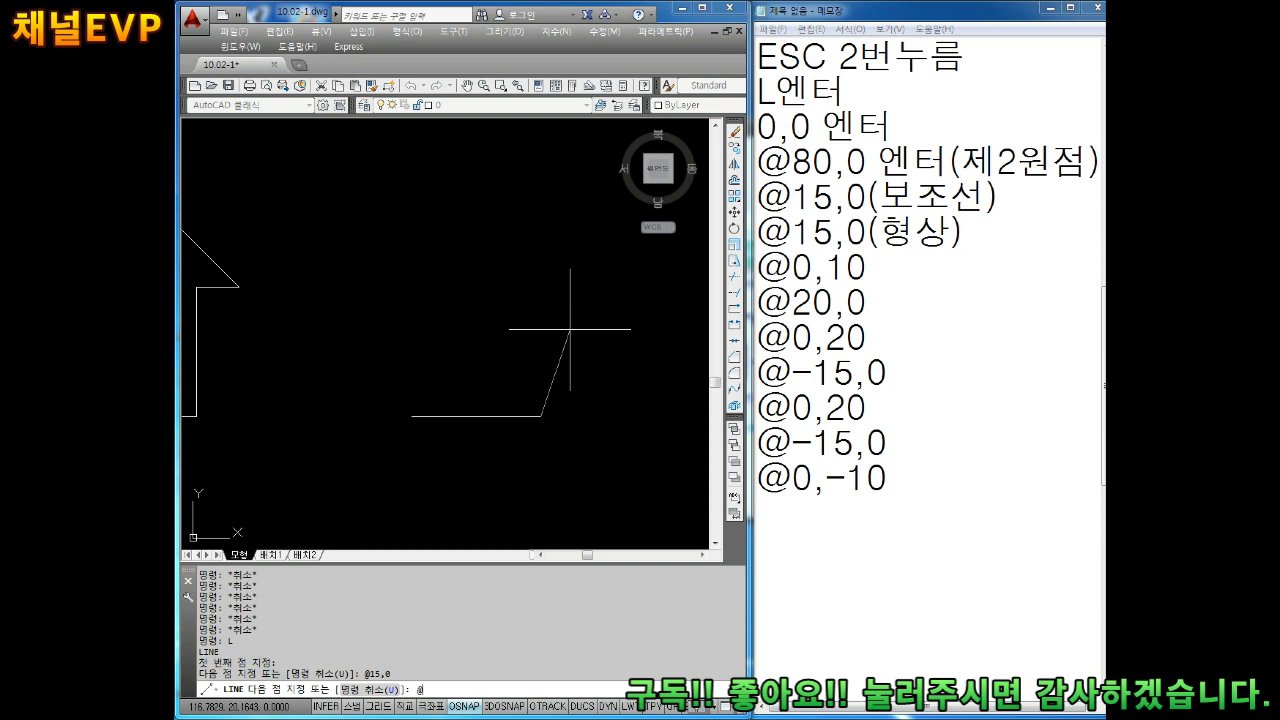
key(Return)
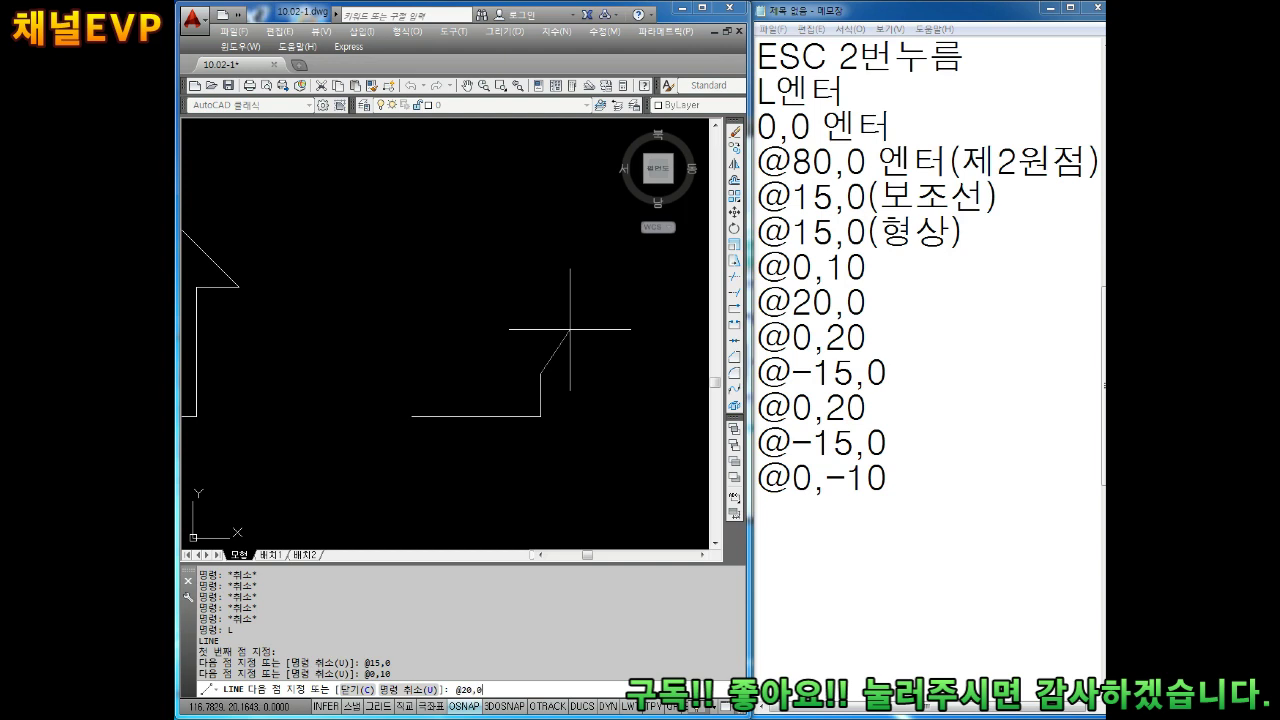
key(Return)
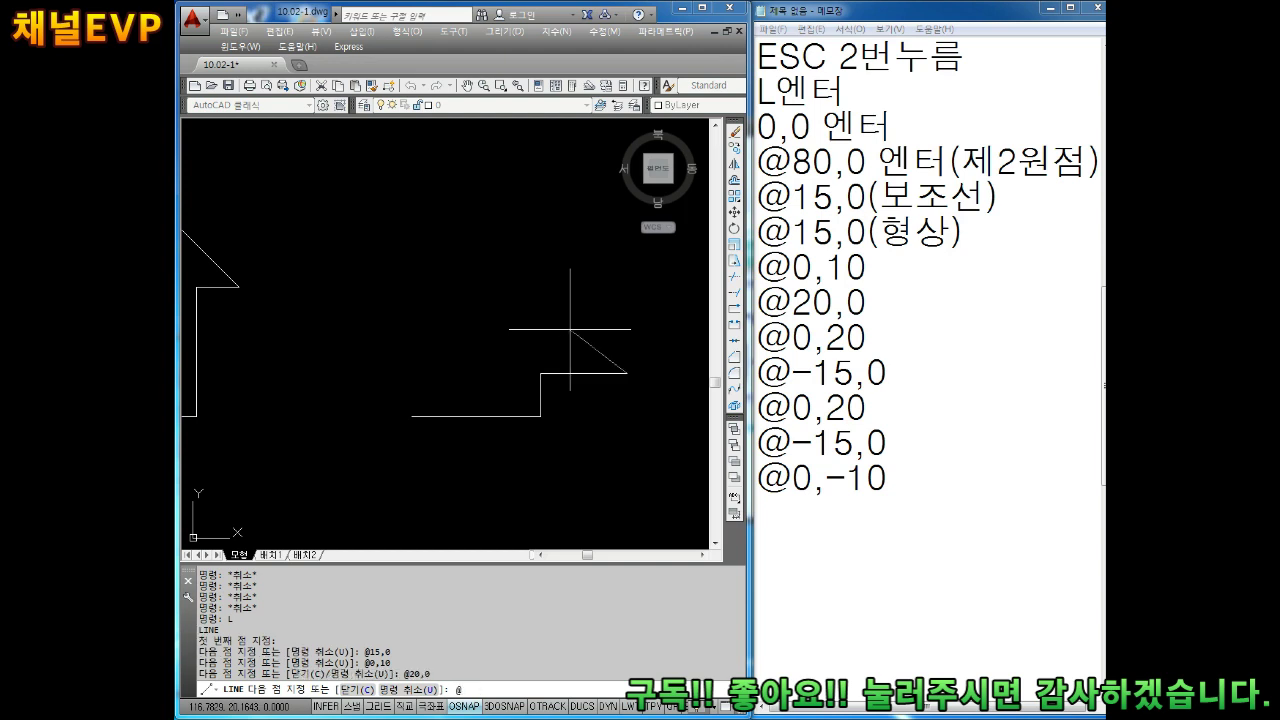
text(0,20)
key(Return)
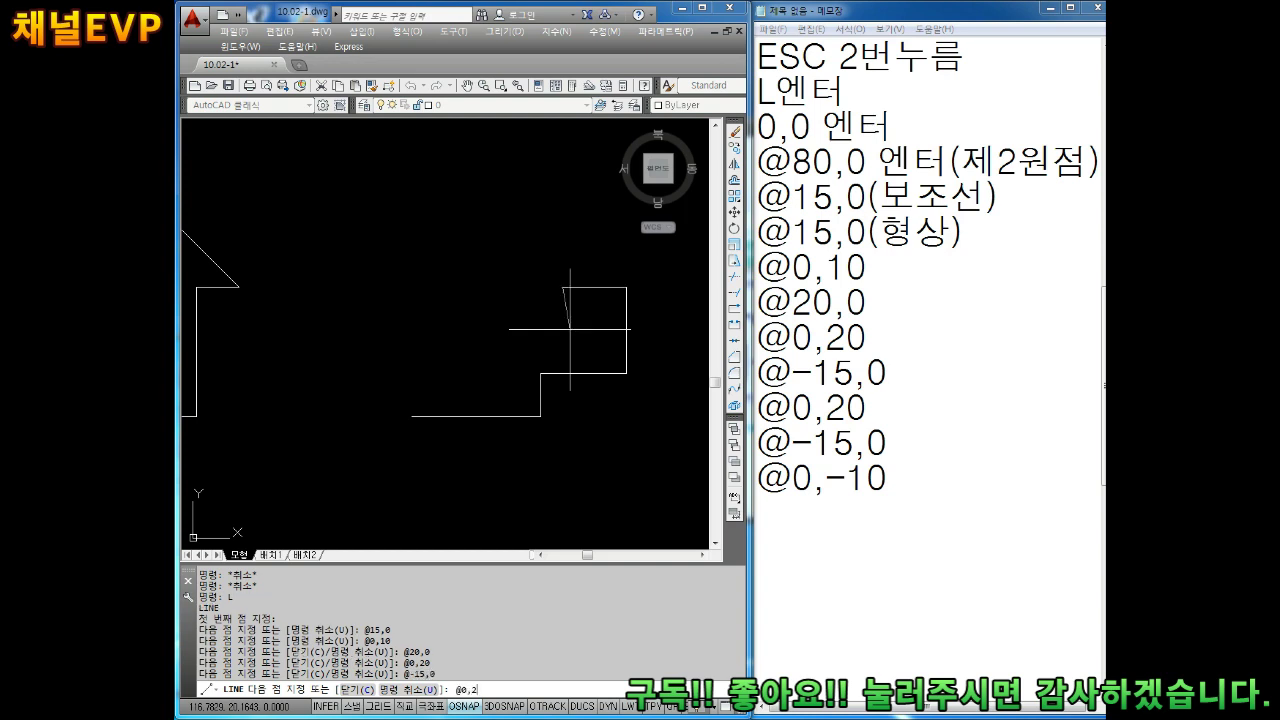
Continue with @0,20, @-15,0 and @0,-10, end the line, and recenter the view
text(0)
key(Return)
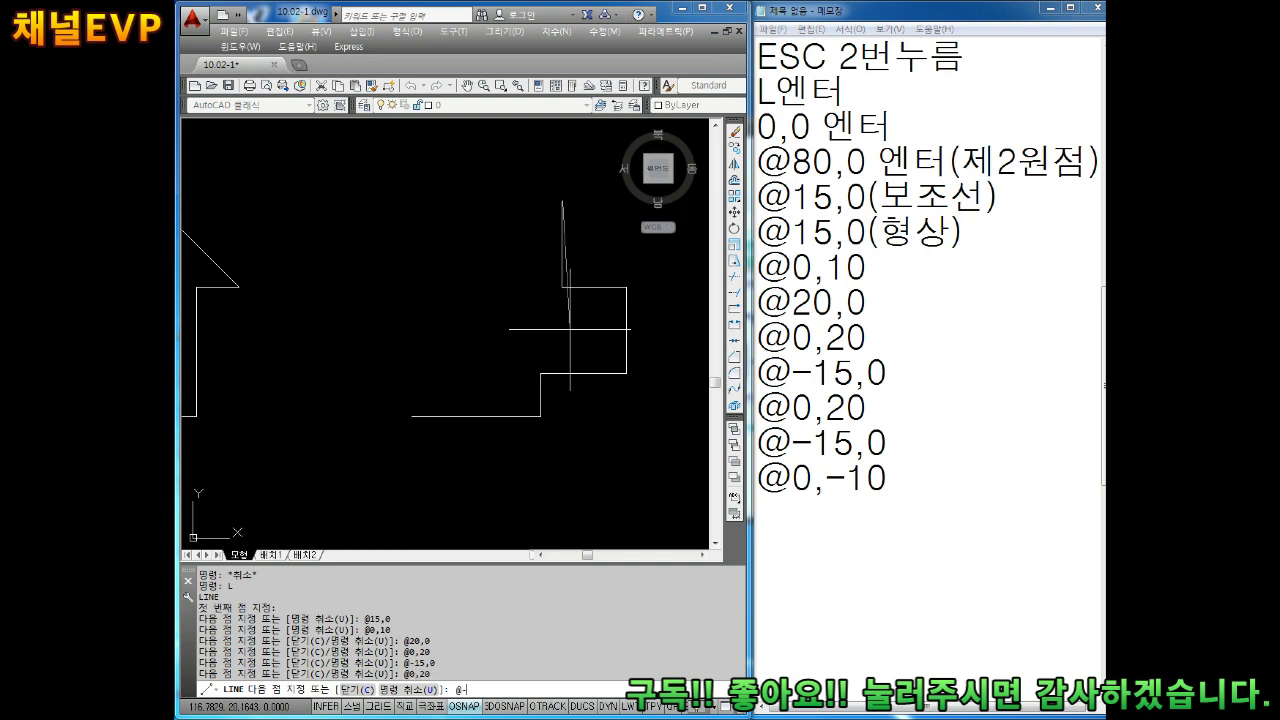
text(15,0)
key(Return)
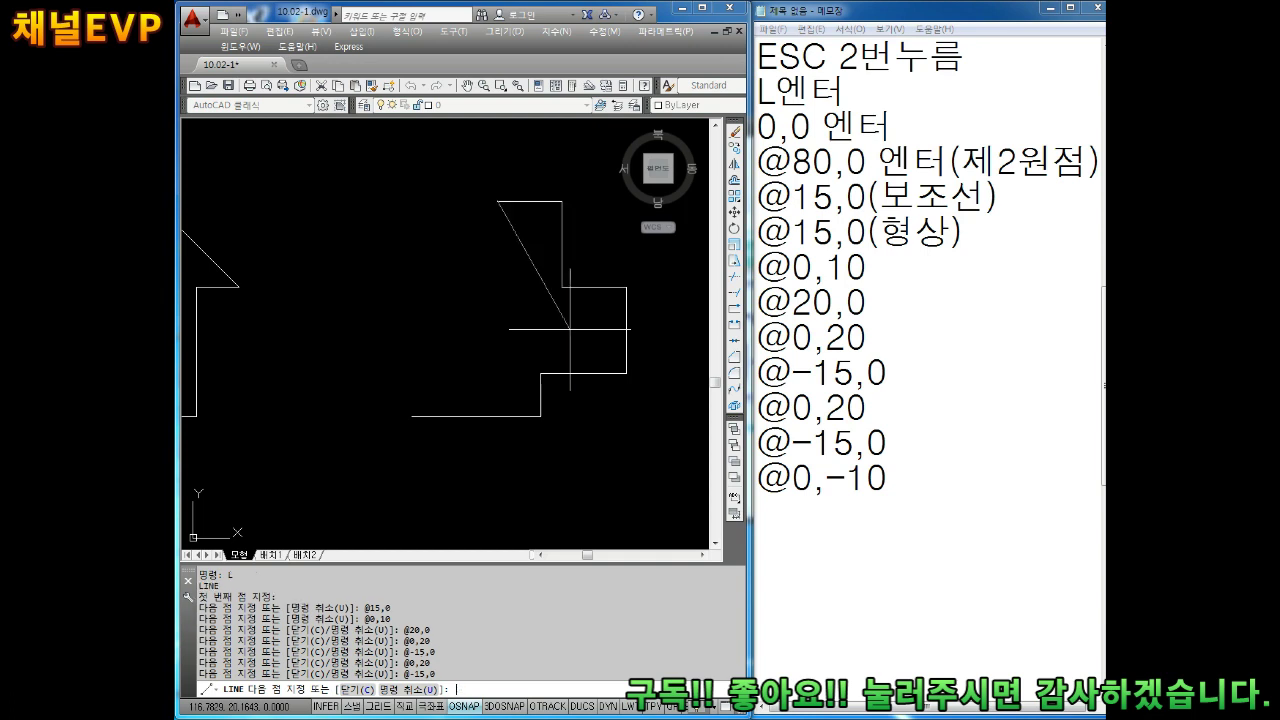
text(@0,-1)
text(0)
key(Return)
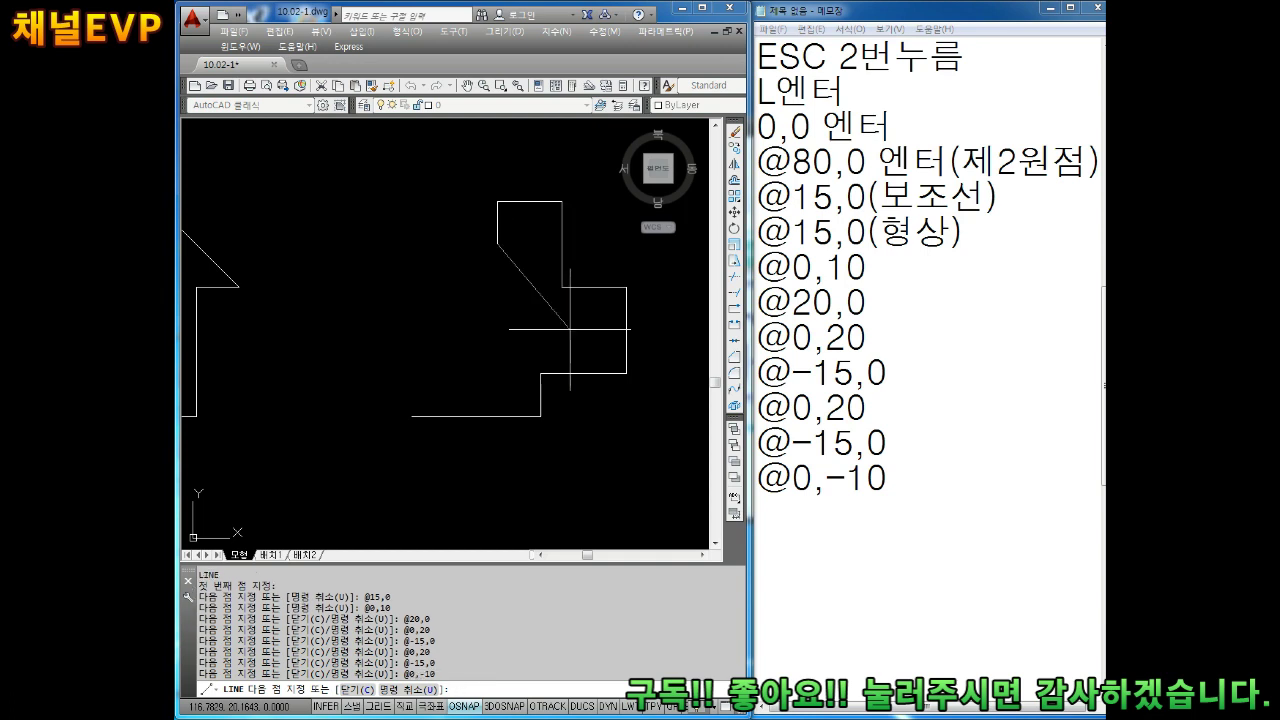
key(Escape)
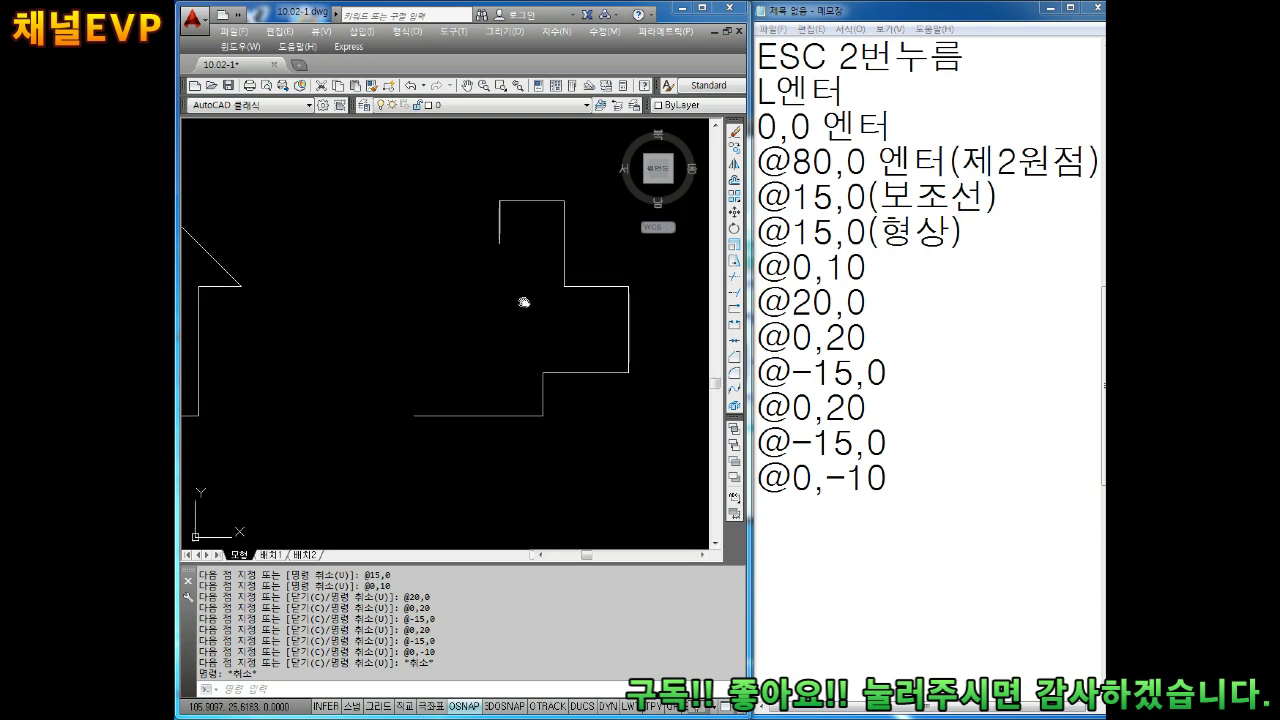
middle_drag(523, 302, 554, 361)
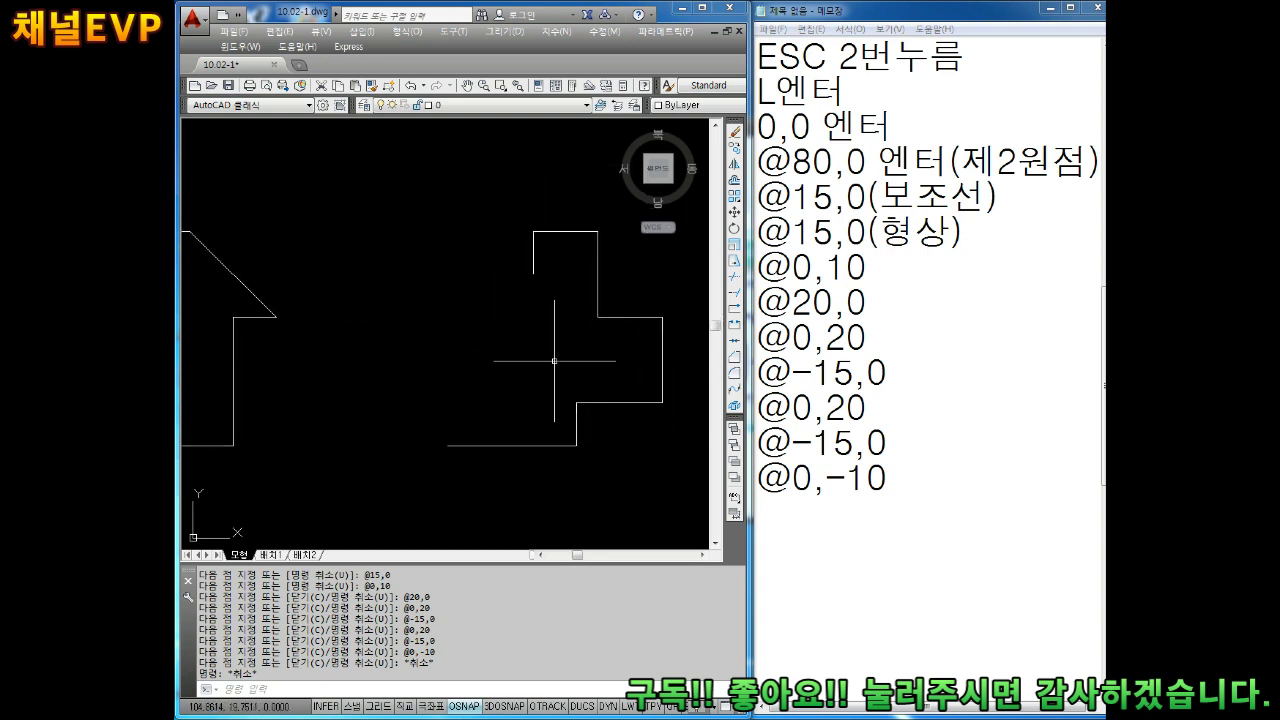
key(Escape)
key(Escape)
click(793, 478)
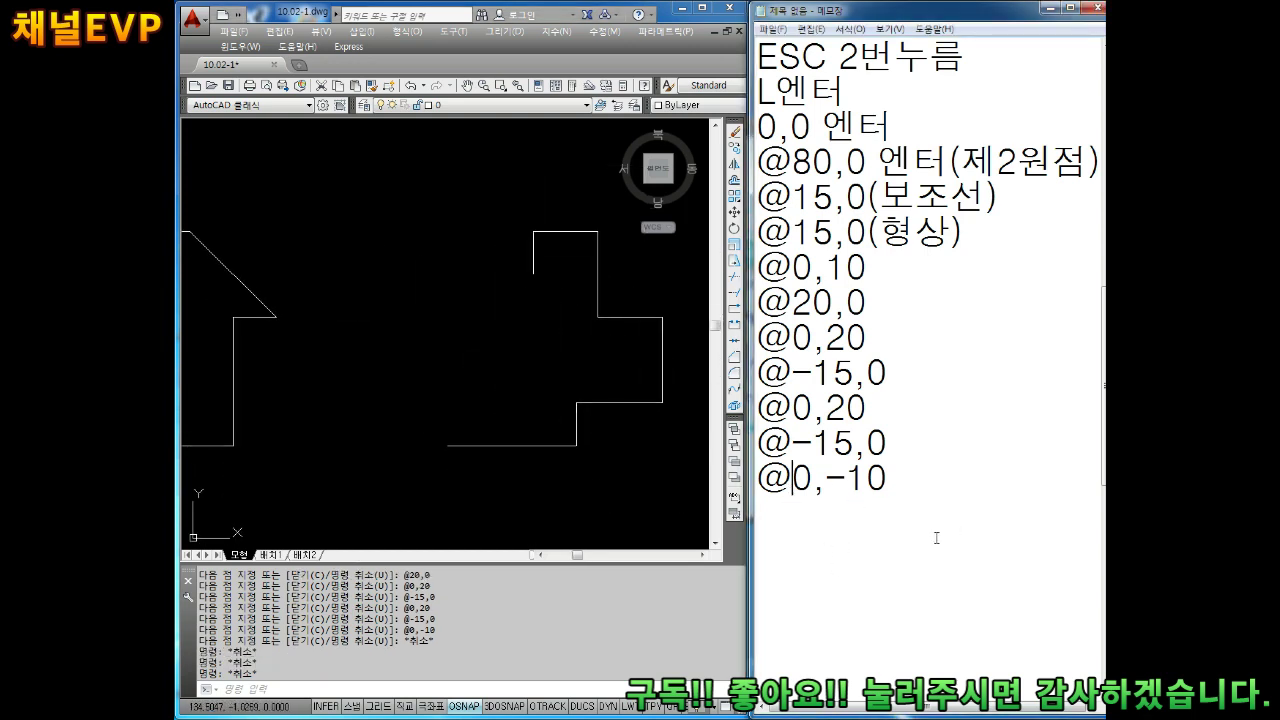
click(939, 467)
key(Return)
text(@)
text(-20,)
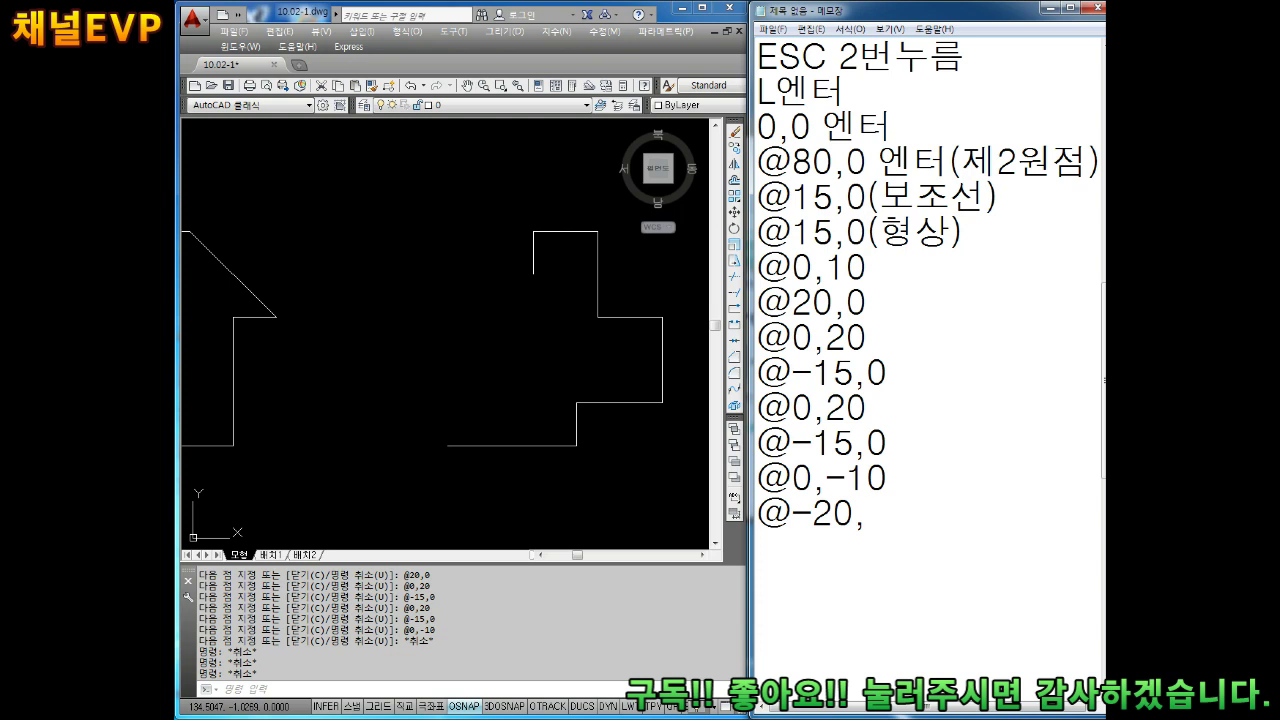
text(-10)
key(Return)
text(@)
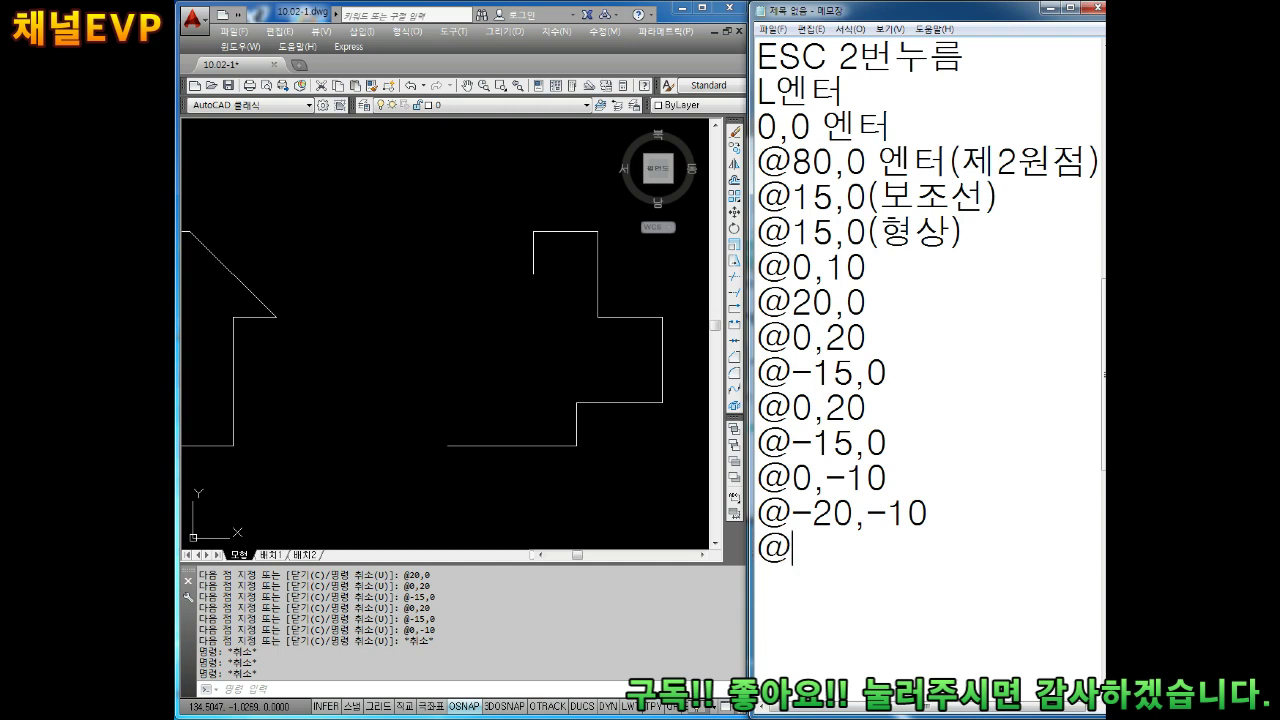
text(0,-10)
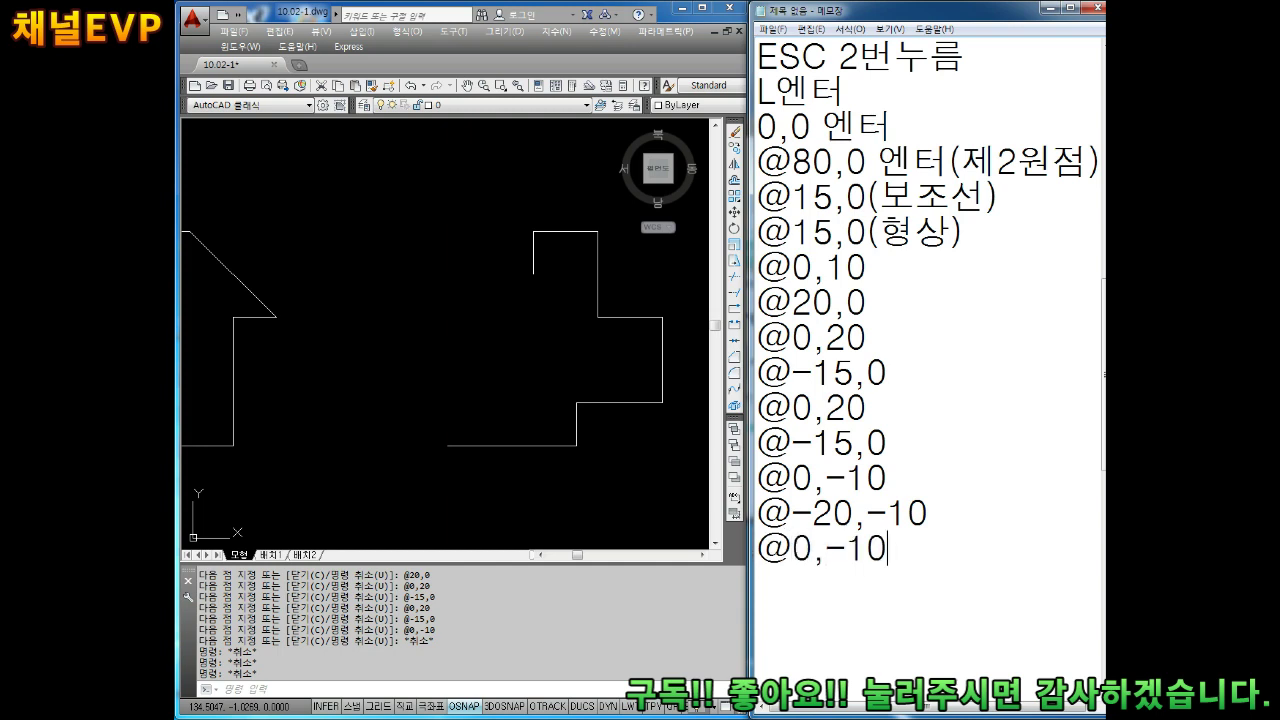
key(Return)
text(@)
text(15,0)
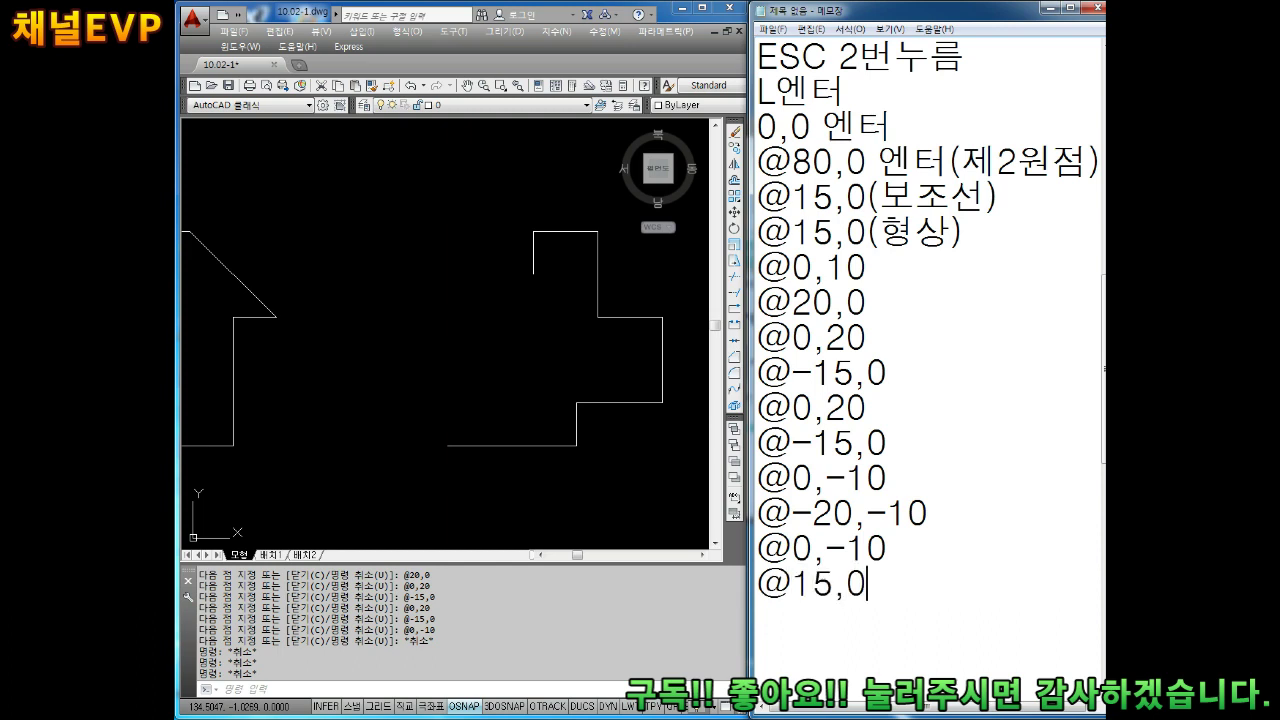
key(Return)
text(@0)
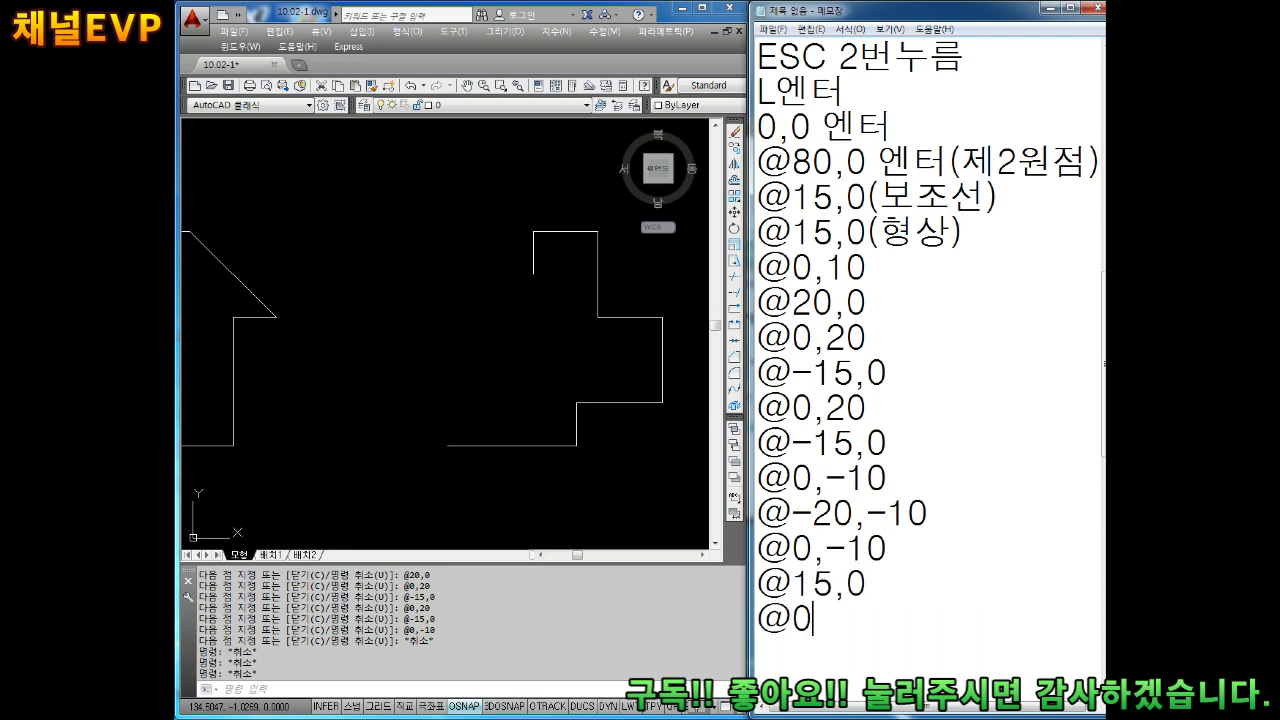
text(,-520)
key(BackSpace)
key(BackSpace)
key(BackSpace)
text(20)
key(Return)
key(Return)
key(Return)
Add the notes 'ESC누름' and '보조선 삭제' below the step list
key(Up)
key(Up)
key(Up)
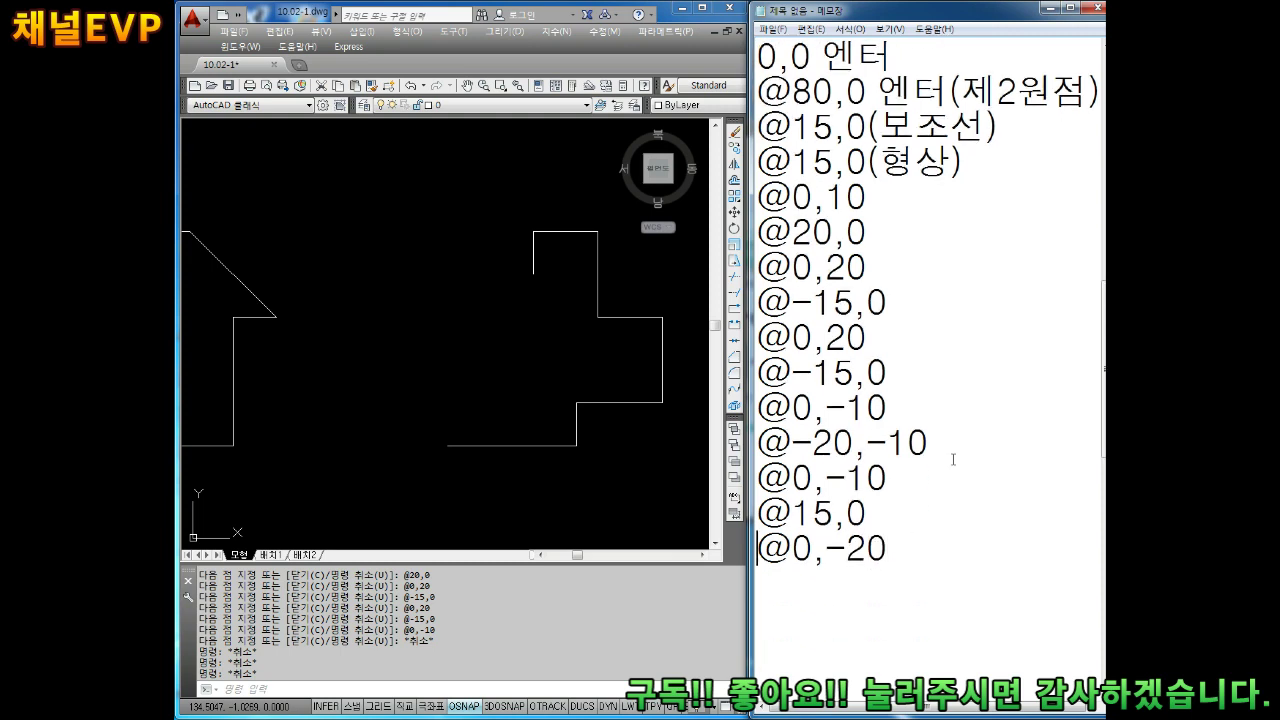
key(Up)
key(Down)
key(Down)
key(Down)
text(티)
key(BackSpace)
text(ESC)
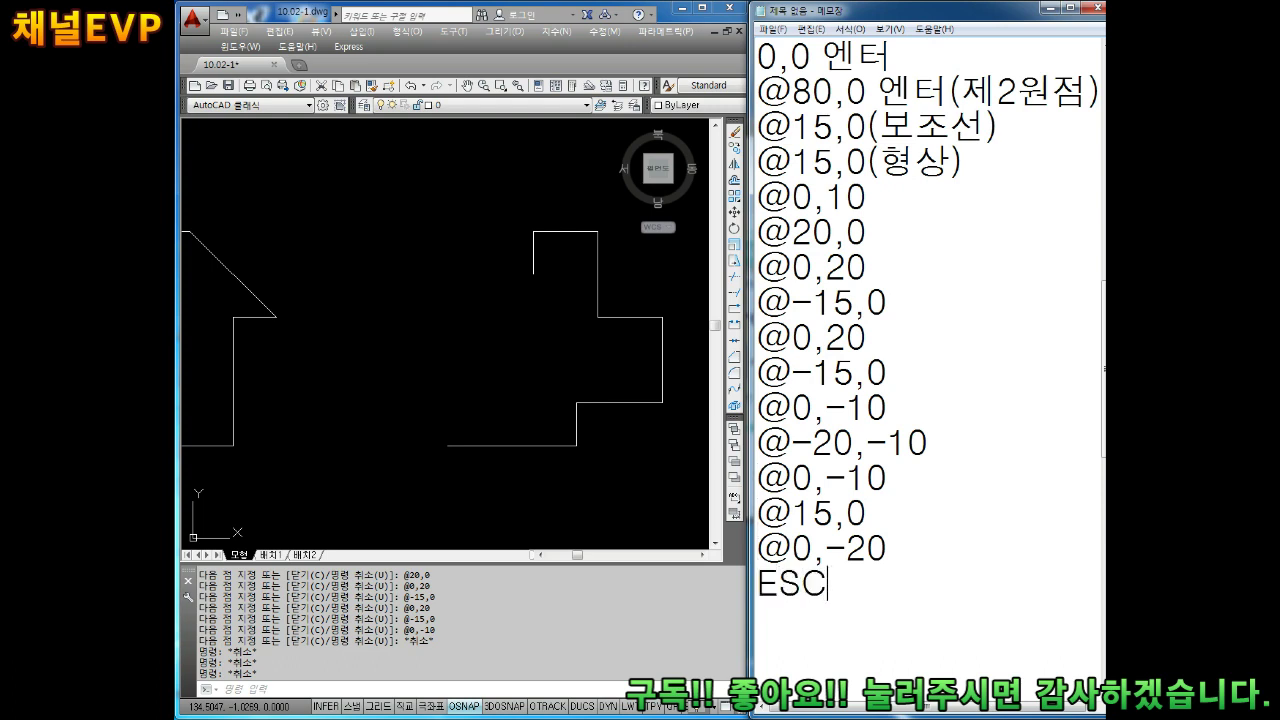
text(높)
key(BackSpace)
text(누름)
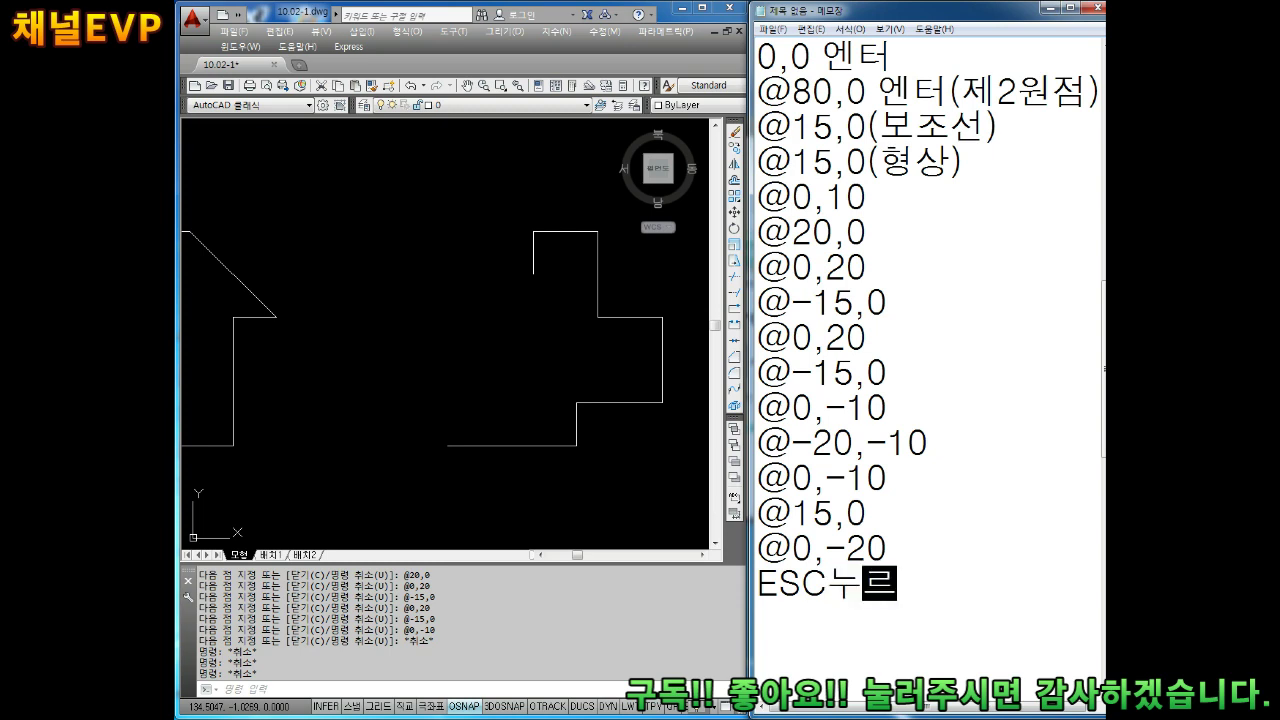
key(Return)
text(QH)
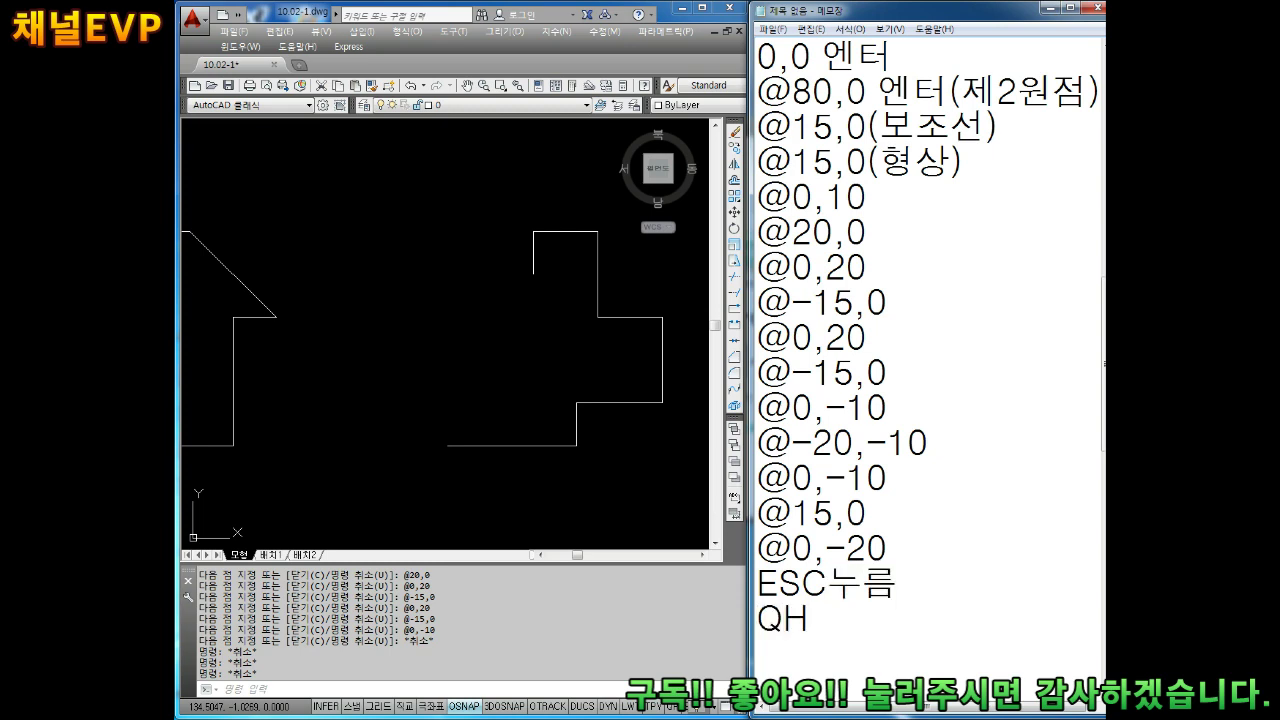
key(BackSpace)
key(BackSpace)
text(보조)
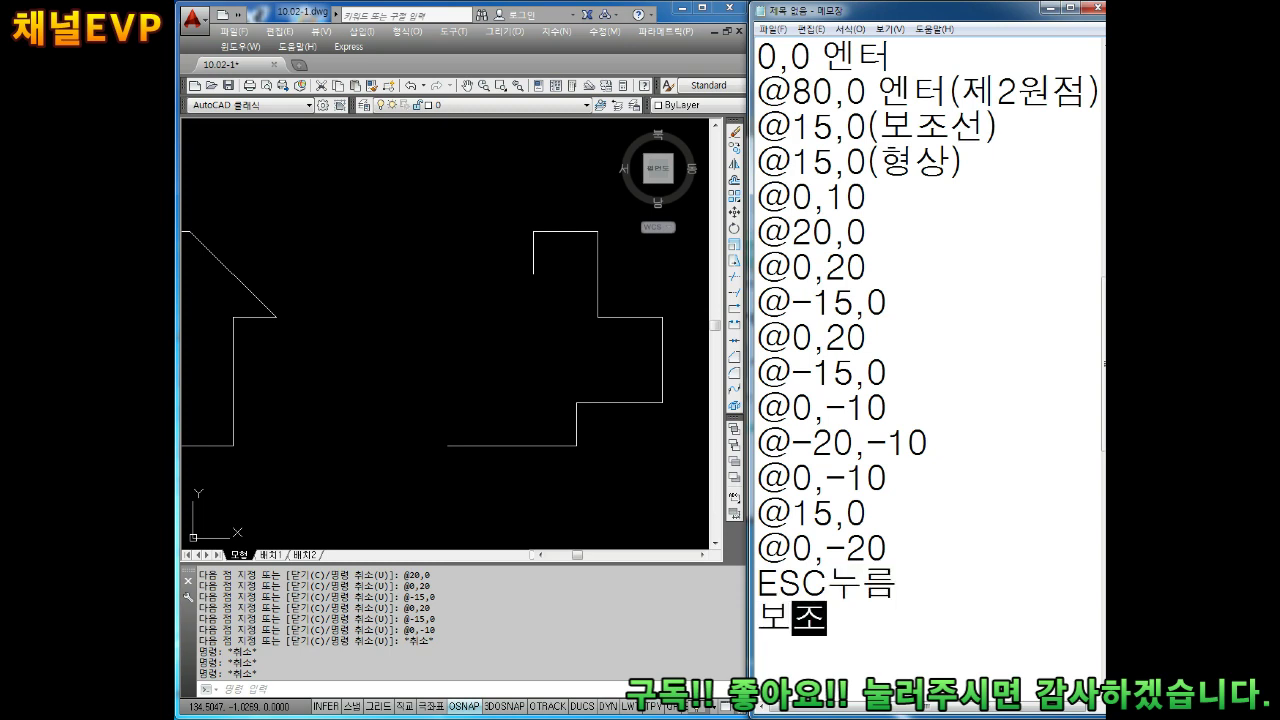
text(선 삭제)
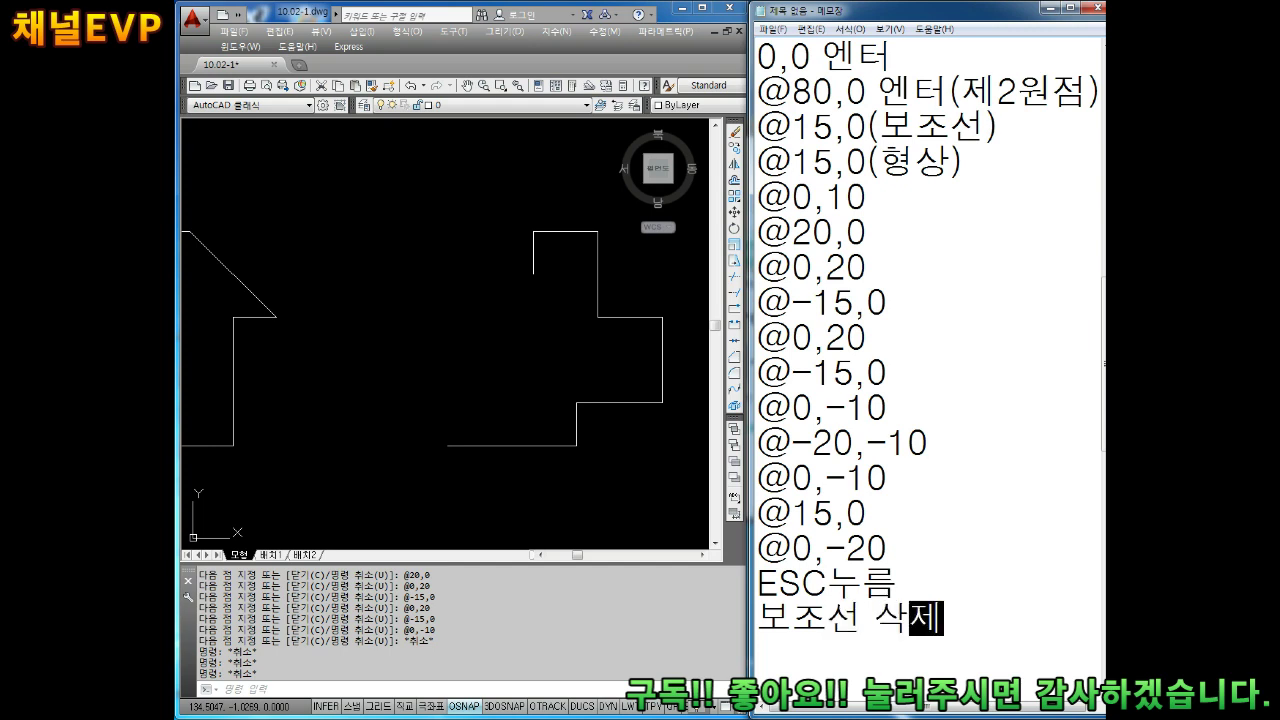
key(Up)
key(Up)
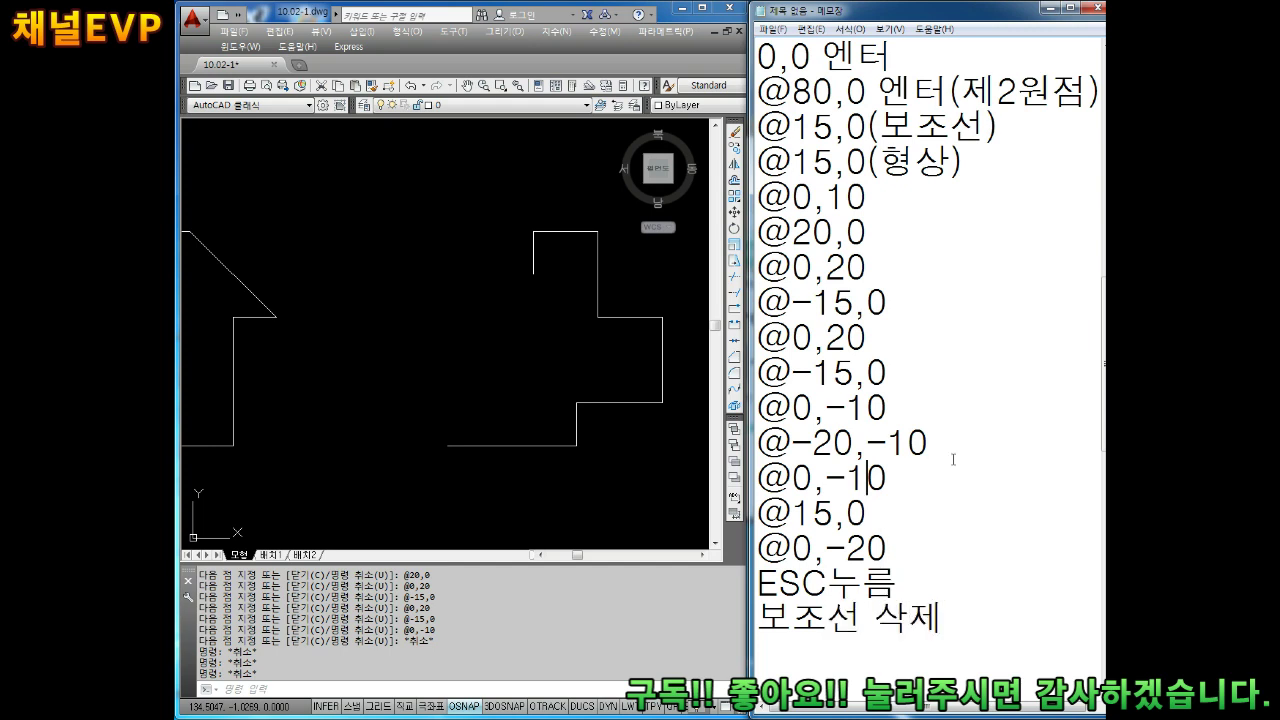
key(Up)
click(522, 327)
key(Escape)
key(Escape)
key(Escape)
text(L)
key(Return)
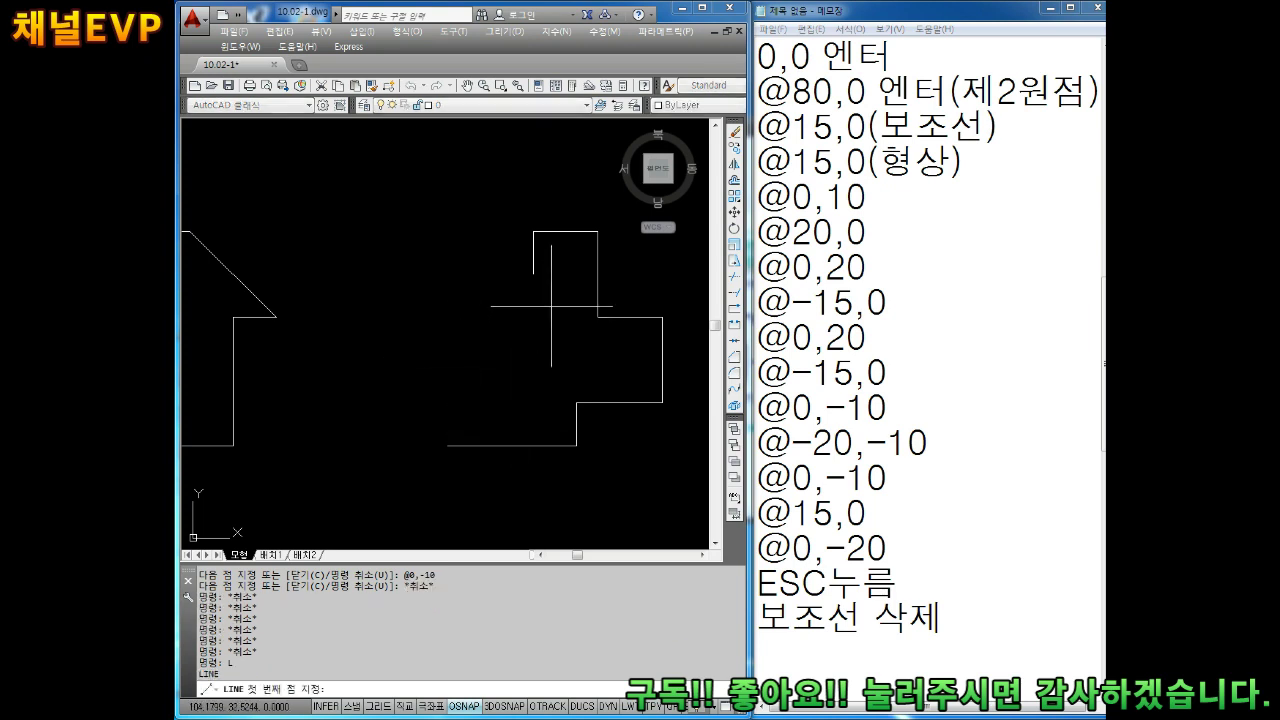
click(533, 274)
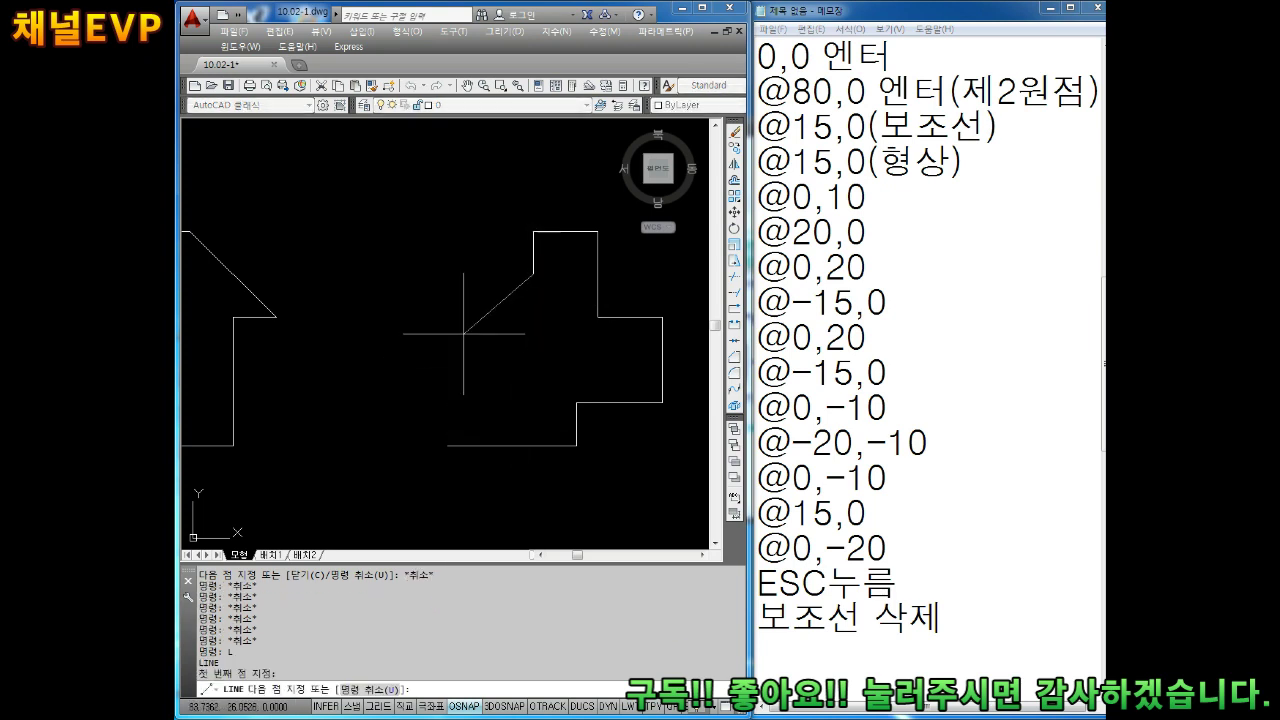
text(@-20,)
text(-10)
key(Return)
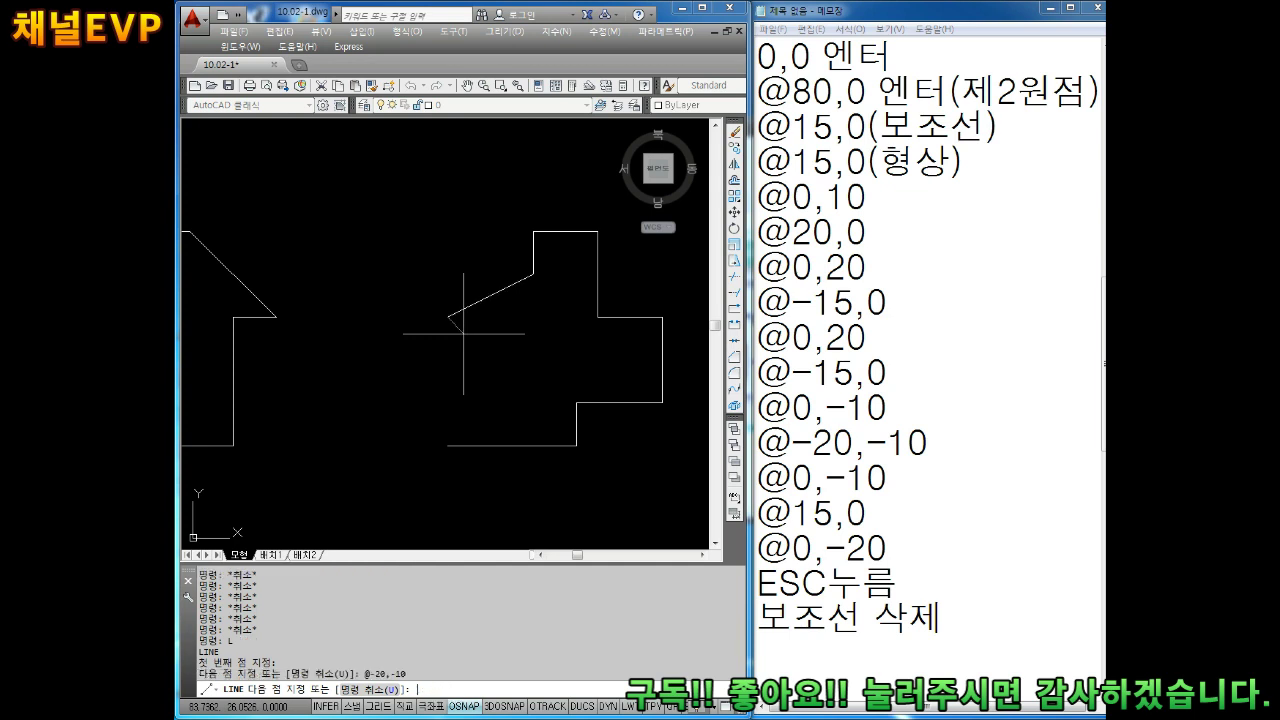
text(@)
key(Return)
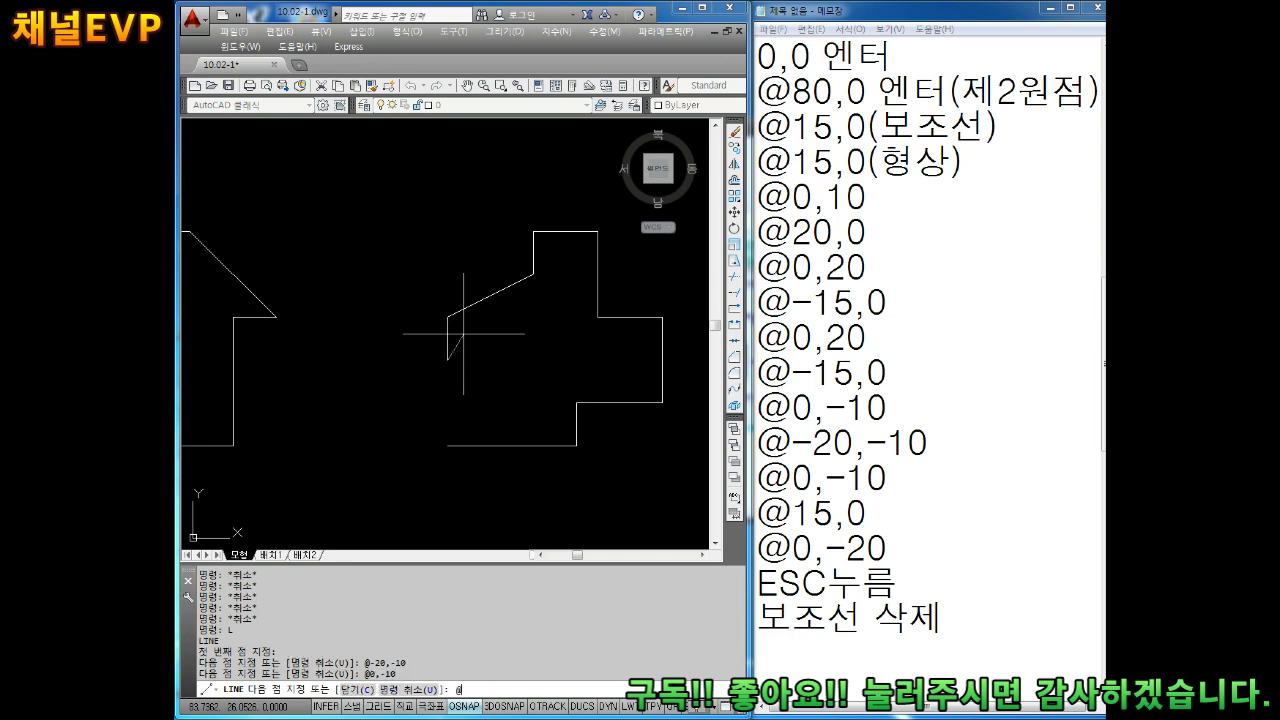
text(15,0)
text(0)
key(Return)
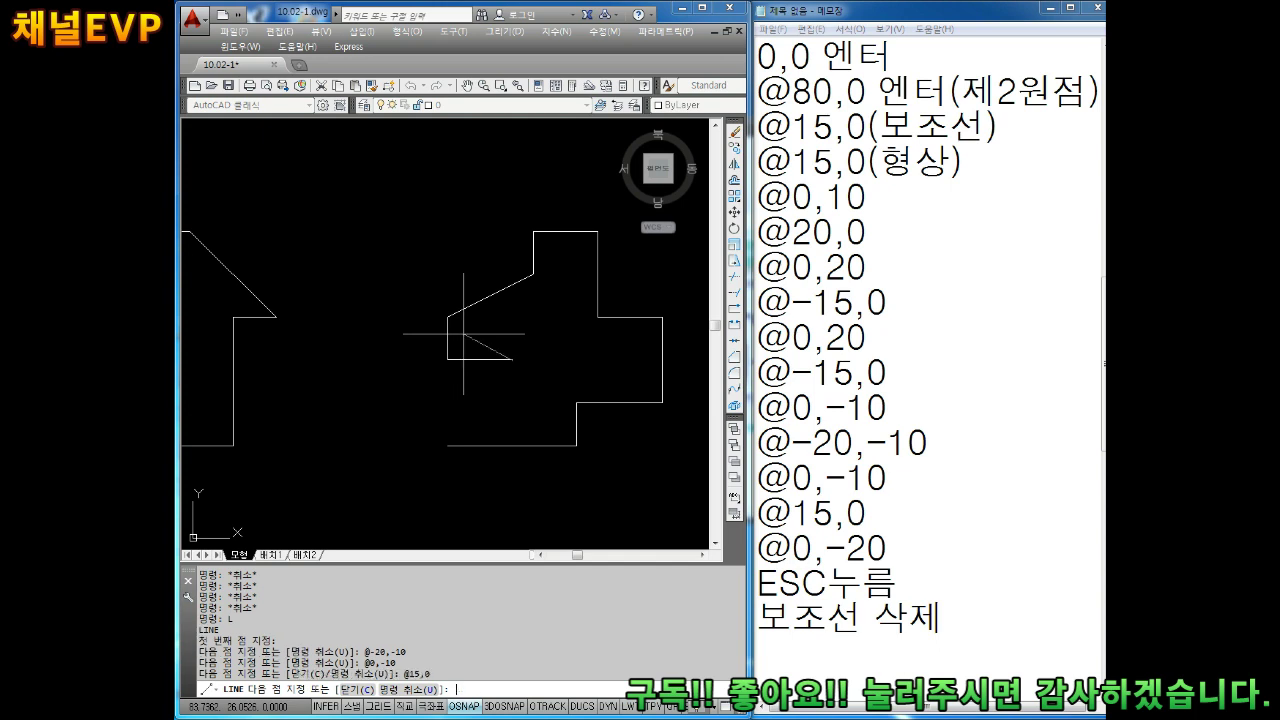
text(@0,-20)
key(Return)
key(Escape)
key(Escape)
key(Escape)
Erase the short helper line beneath the outline and center both houses in the view
click(480, 445)
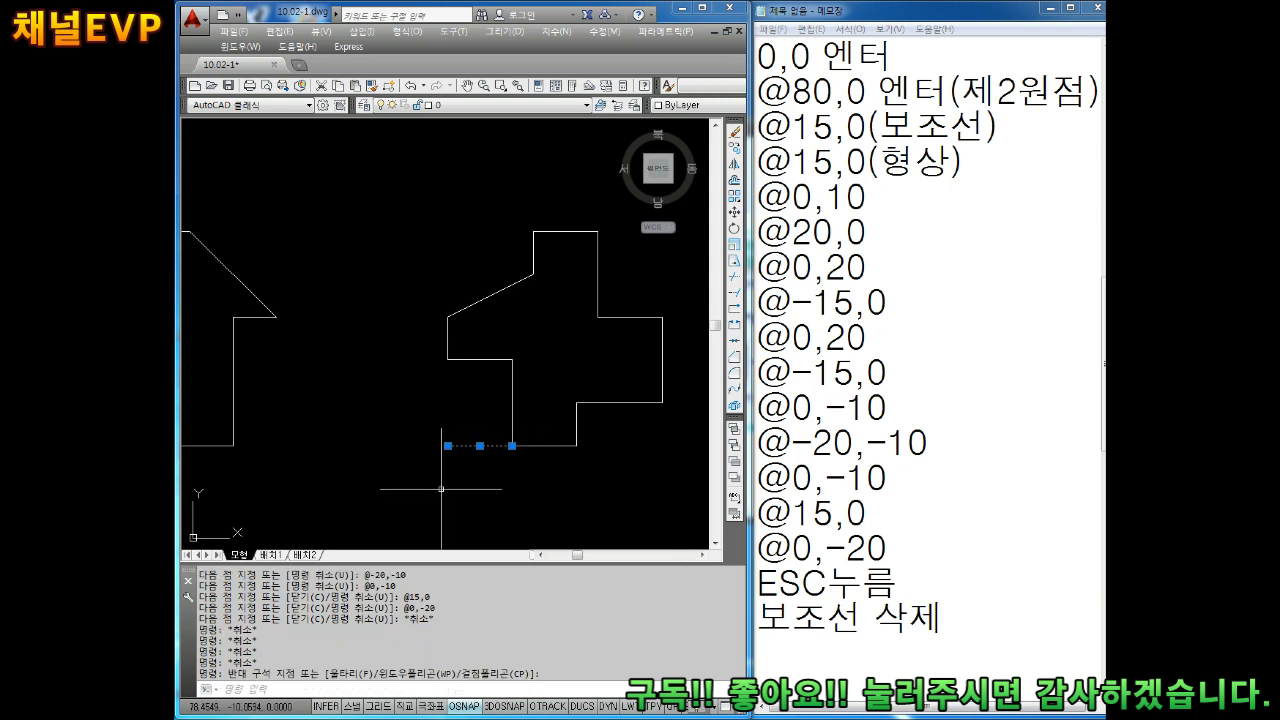
click(440, 487)
key(Delete)
key(Escape)
scroll(488, 418, down, 2)
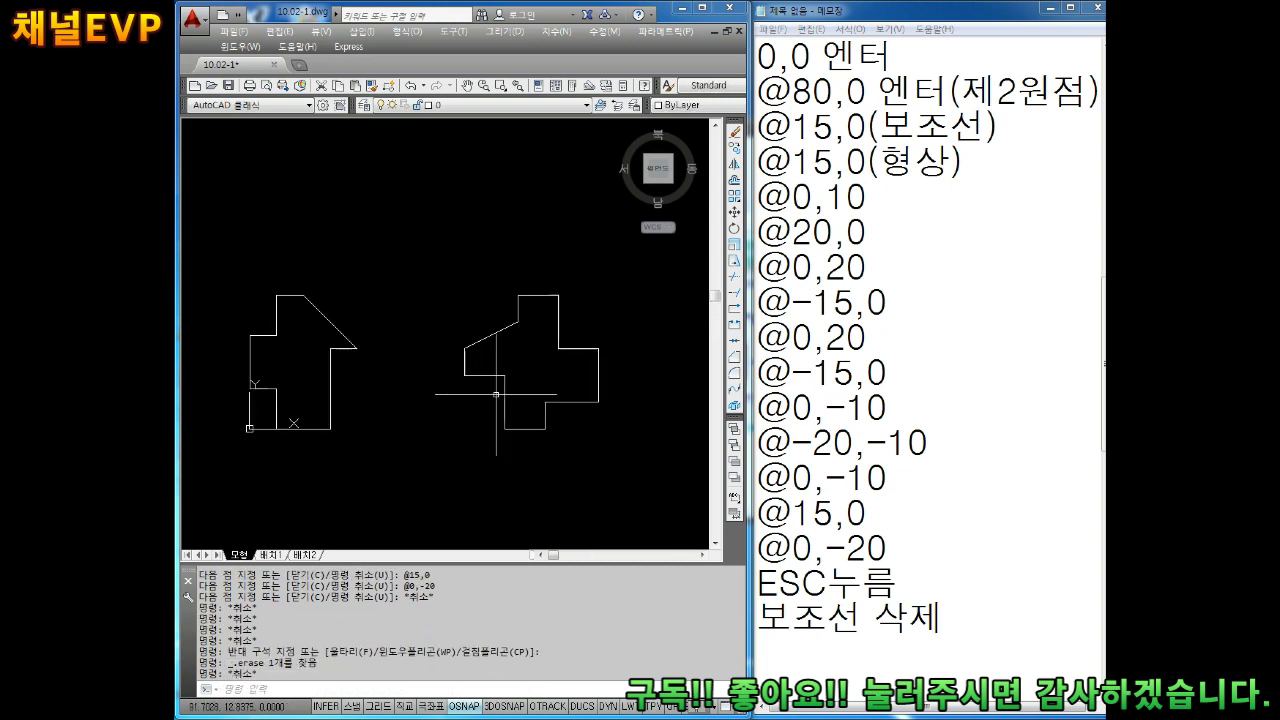
middle_drag(461, 378, 501, 355)
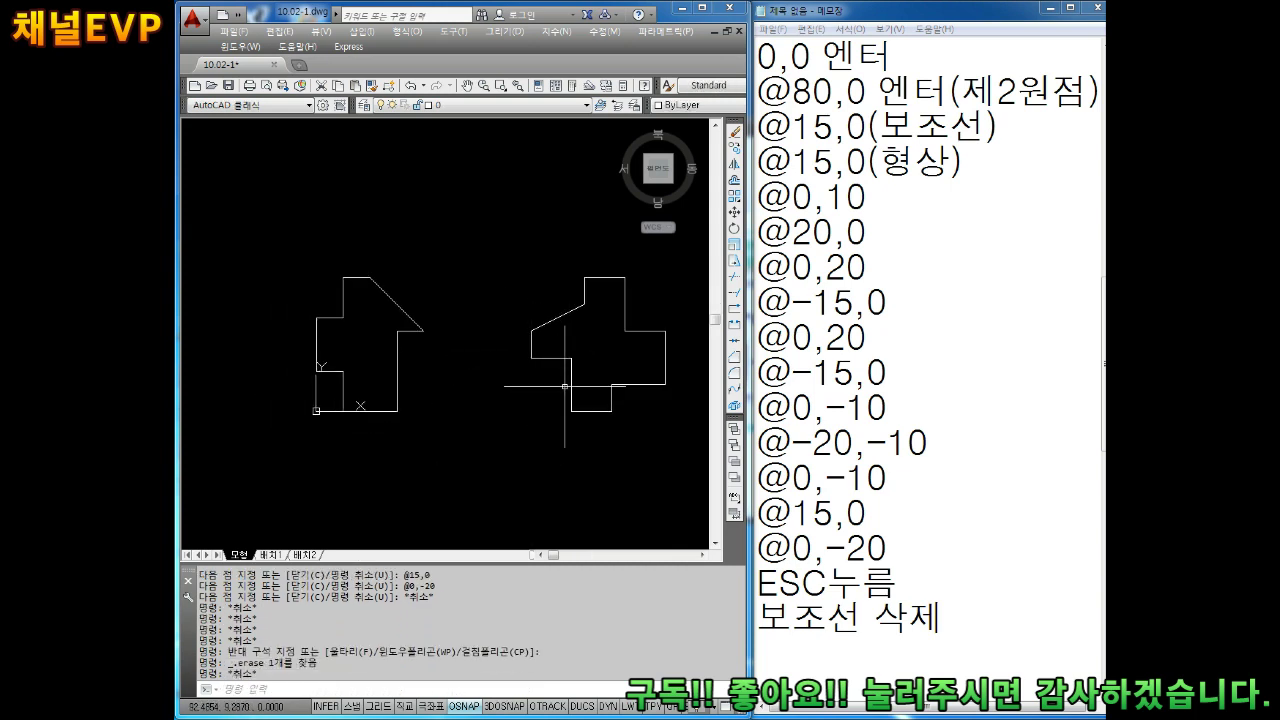